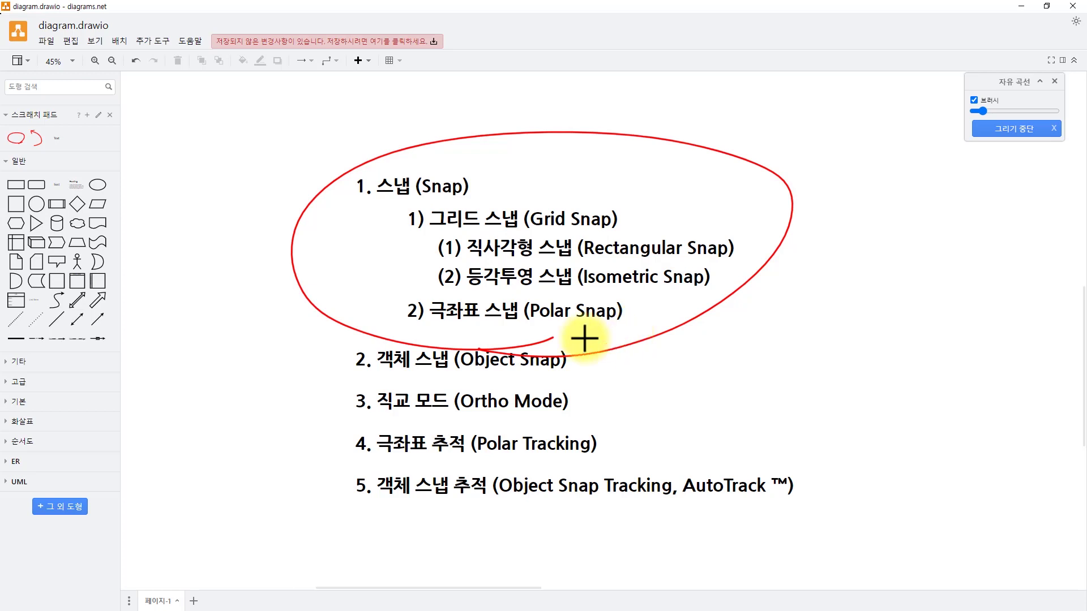
Step: Draw freehand brackets joining Grid Snap with Polar Snap and Rectangular Snap with Isometric Snap, and underline the Grid Snap item
left_click_drag(384, 228, 409, 312)
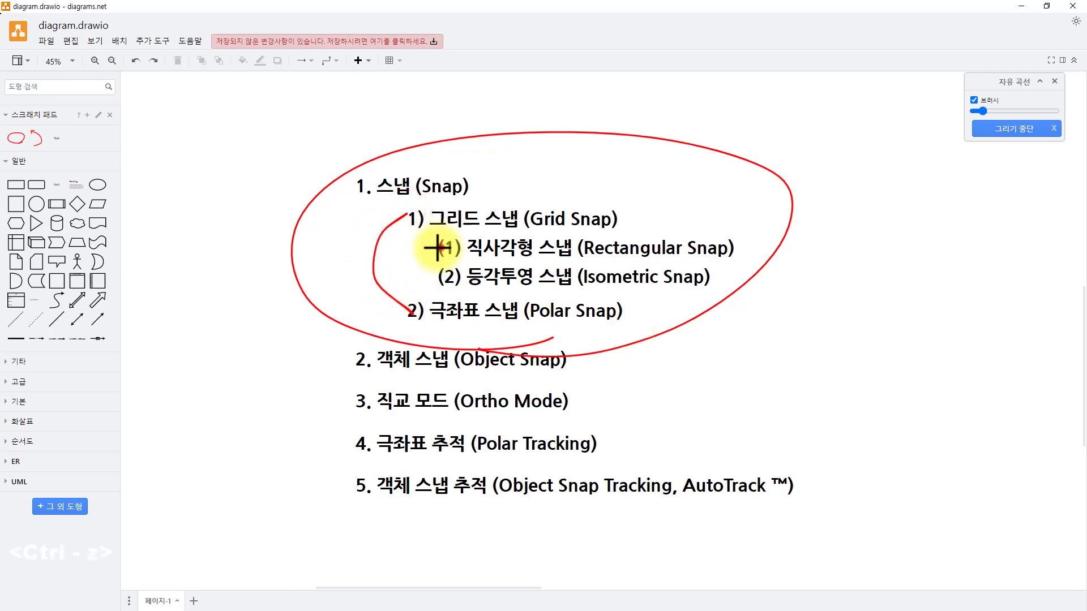
left_click_drag(439, 278, 440, 279)
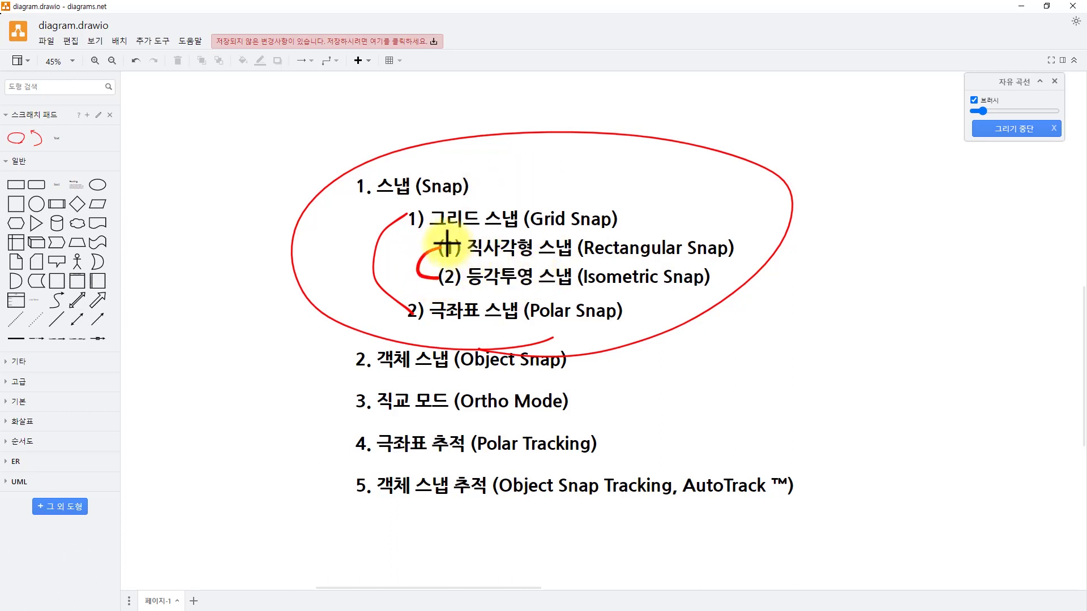
mouse_move(424, 228)
left_mouse_down()
mouse_move(501, 227)
mouse_move(565, 205)
mouse_move(568, 224)
left_mouse_up()
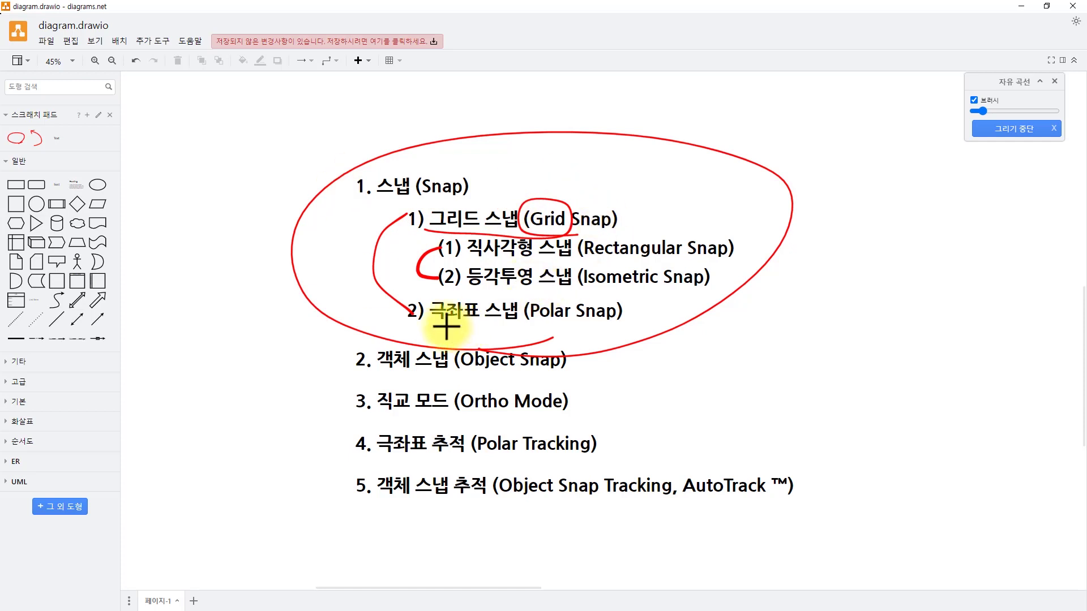
Step: Draw freehand curves linking Polar Snap to items 4 and 5, and bracket Polar Tracking with Object Snap Tracking
mouse_move(415, 310)
left_mouse_down()
mouse_move(322, 429)
mouse_move(354, 447)
left_mouse_up()
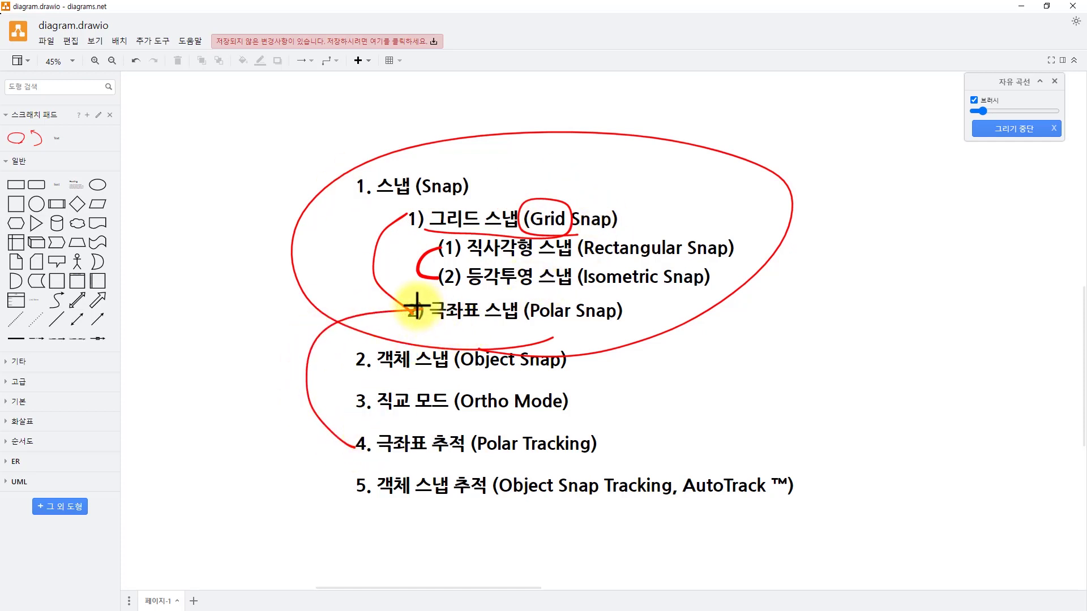
mouse_move(417, 311)
left_mouse_down()
mouse_move(292, 393)
mouse_move(352, 485)
left_mouse_up()
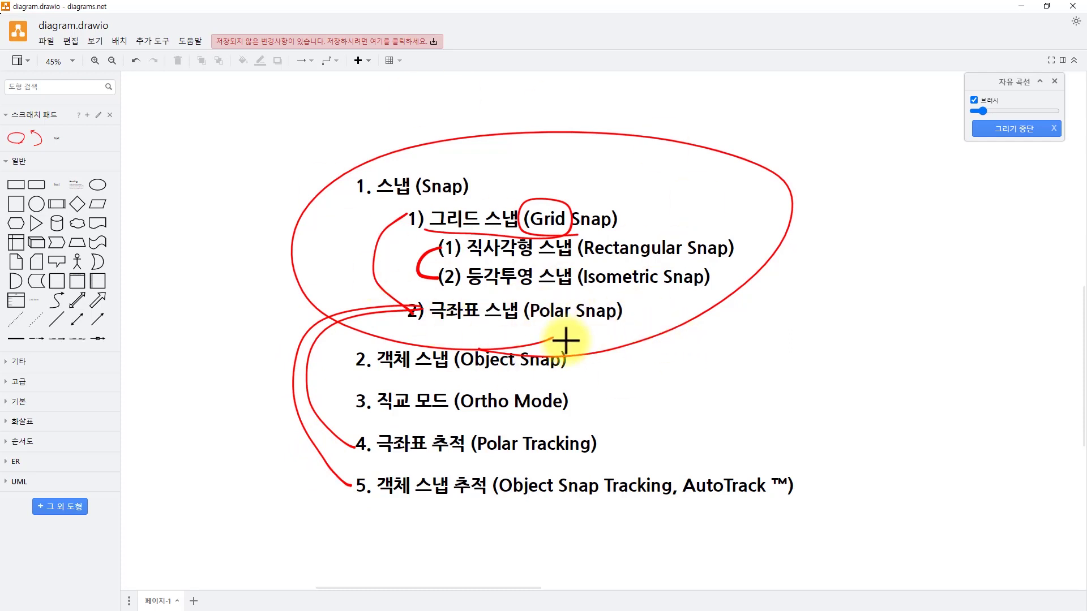
mouse_move(370, 442)
left_mouse_down()
mouse_move(323, 456)
mouse_move(354, 485)
left_mouse_up()
Step: Circle the sub-items under Snap freehand with overlapping loops and end the freehand drawing
mouse_move(608, 324)
left_mouse_down()
mouse_move(381, 214)
mouse_move(470, 315)
mouse_move(568, 305)
mouse_move(612, 283)
left_mouse_up()
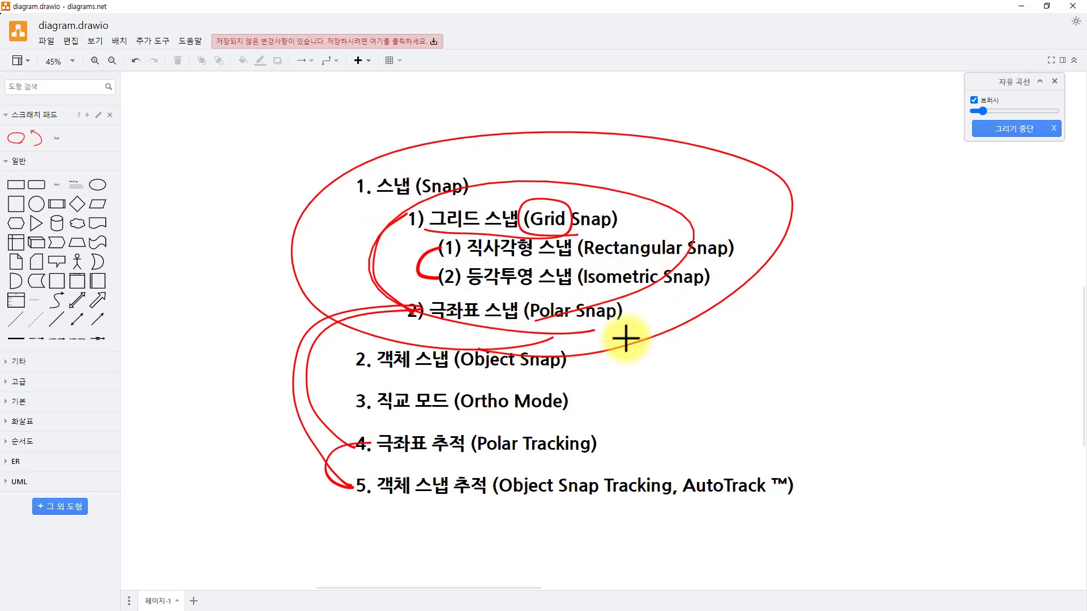
key("ctrl+z")
mouse_move(574, 324)
left_mouse_down()
mouse_move(553, 182)
mouse_move(583, 308)
mouse_move(487, 195)
left_mouse_up()
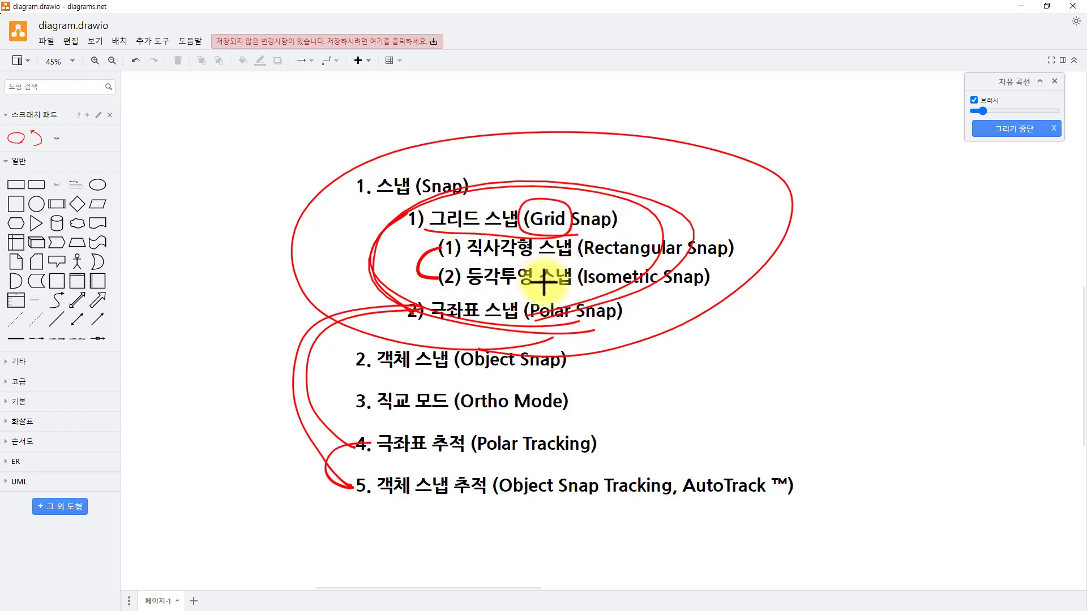
key("Escape")
key("Escape")
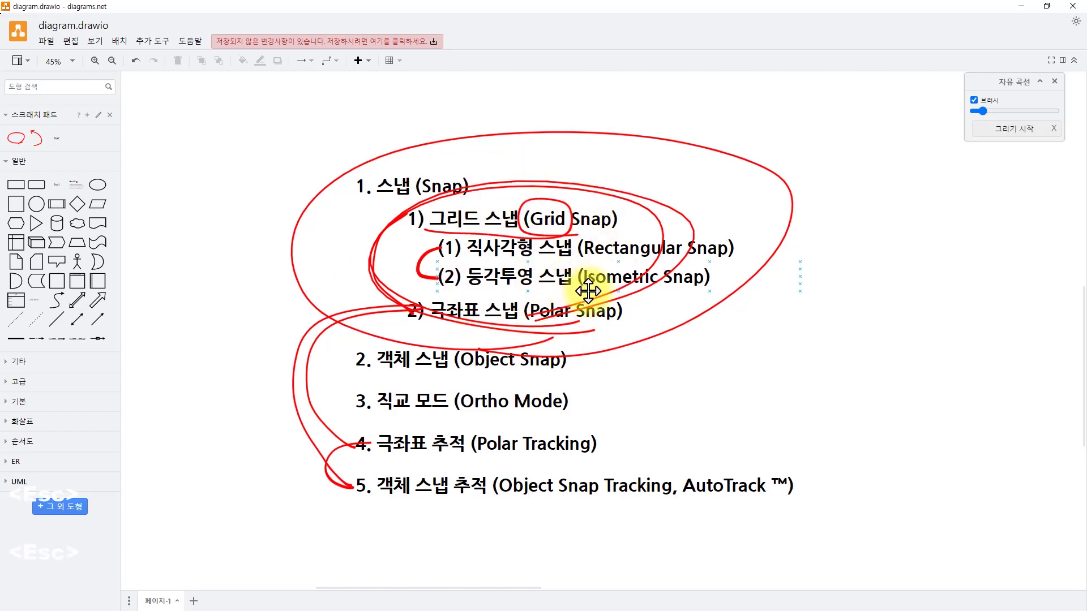
Step: In the Draft Settings section, circle the word 스냅 freehand and underline the Grid, Rectangular, Isometric and Polar Snap items
middle_click_drag(1032, 272, 505, 295)
middle_click_drag(777, 282, 562, 342)
mouse_move(739, 281)
middle_mouse_down()
mouse_move(715, 293)
mouse_move(651, 289)
middle_mouse_up()
key("Escape")
left_click(1004, 127)
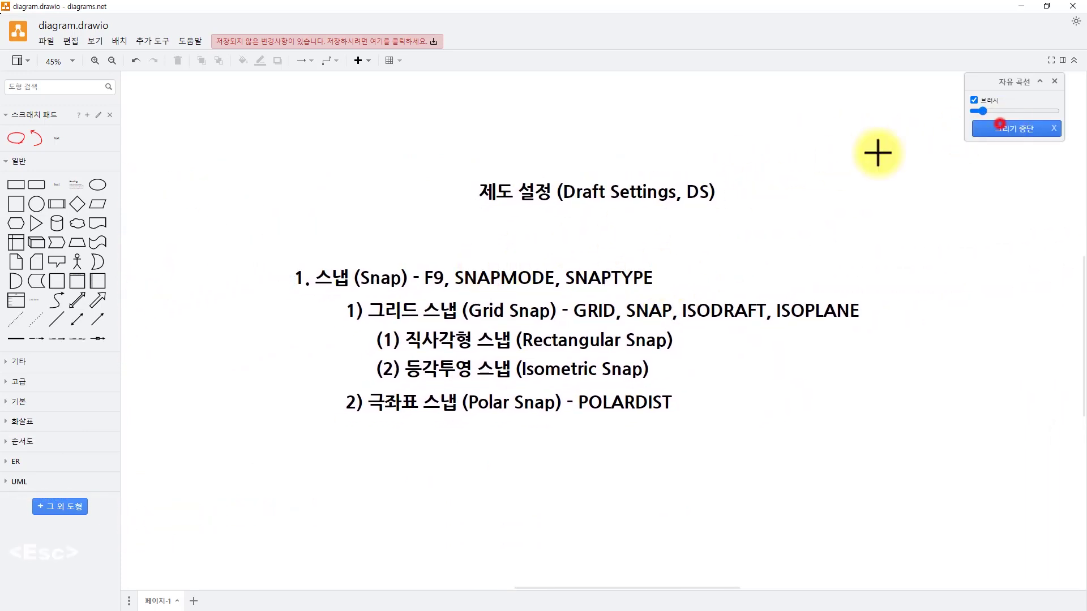
mouse_move(364, 287)
left_mouse_down()
mouse_move(355, 296)
mouse_move(459, 321)
left_mouse_up()
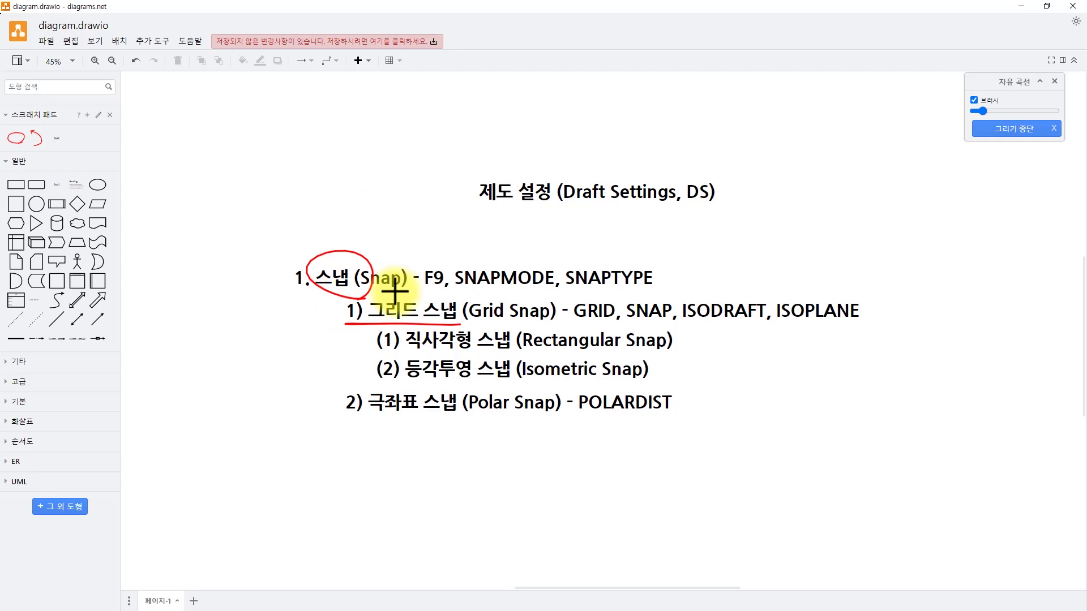
left_click_drag(378, 351, 512, 350)
left_click_drag(379, 378, 520, 377)
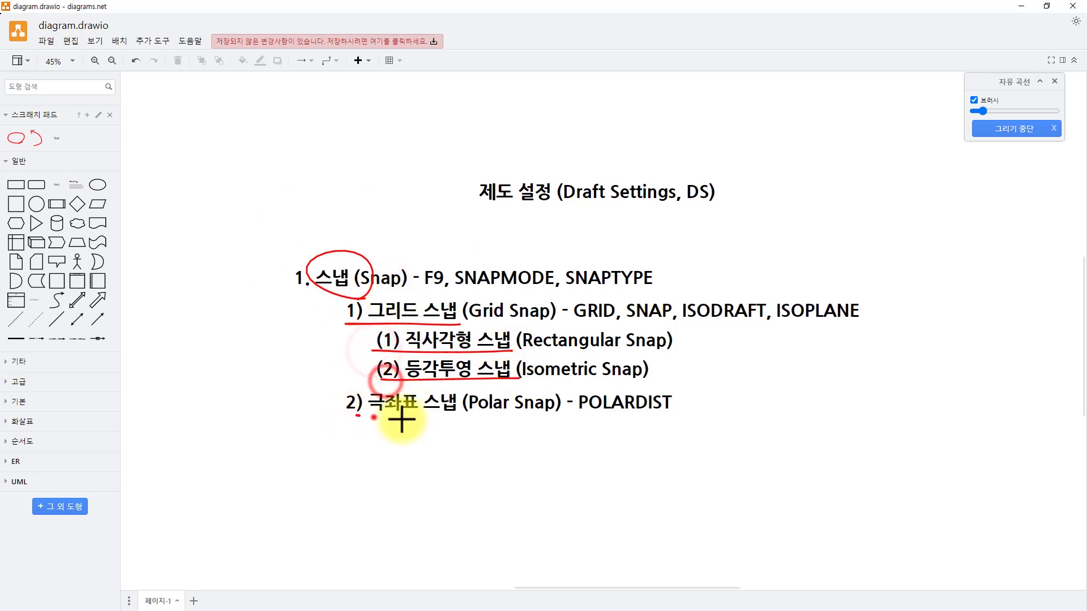
left_click_drag(373, 418, 529, 420)
key("ctrl+z")
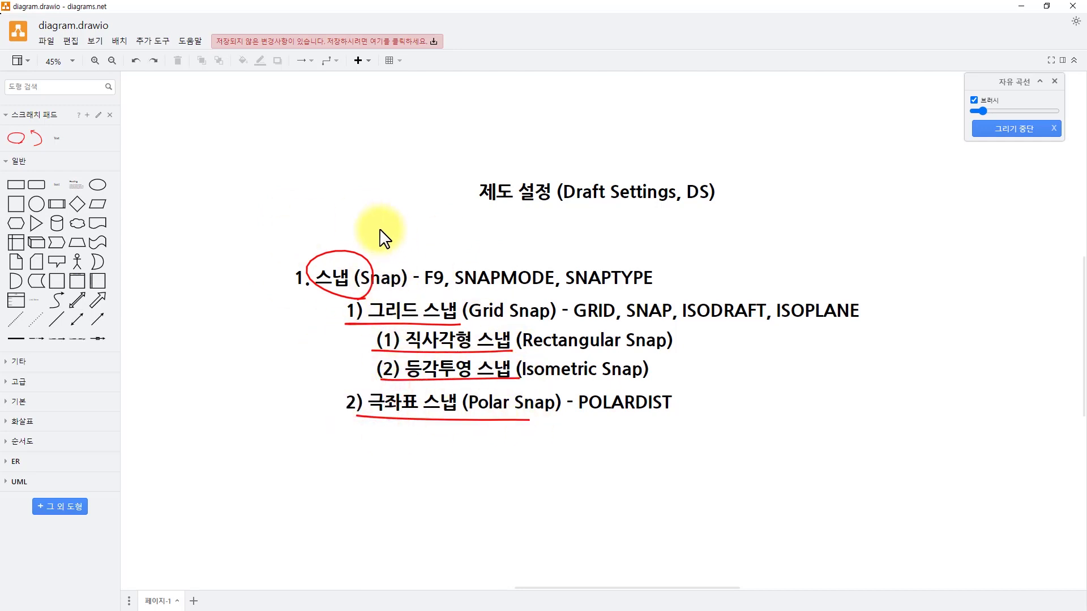
Step: Mark the Snap heading with a check mark and underline, and underline the Draft Settings title with DS circled
mouse_move(373, 233)
left_mouse_down()
mouse_move(400, 250)
mouse_move(417, 239)
left_mouse_up()
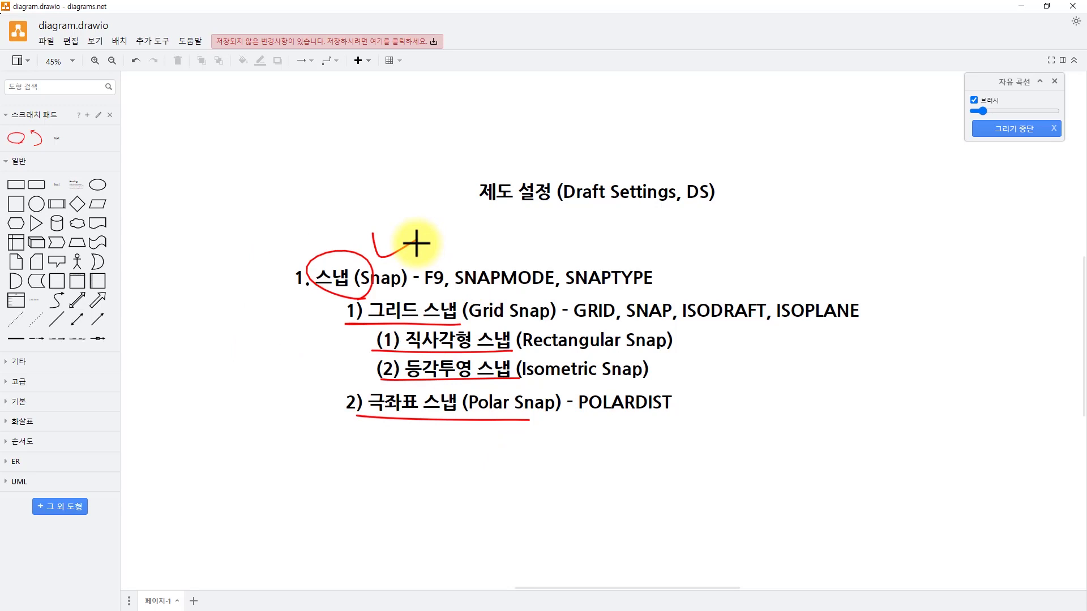
left_click_drag(292, 297, 414, 295)
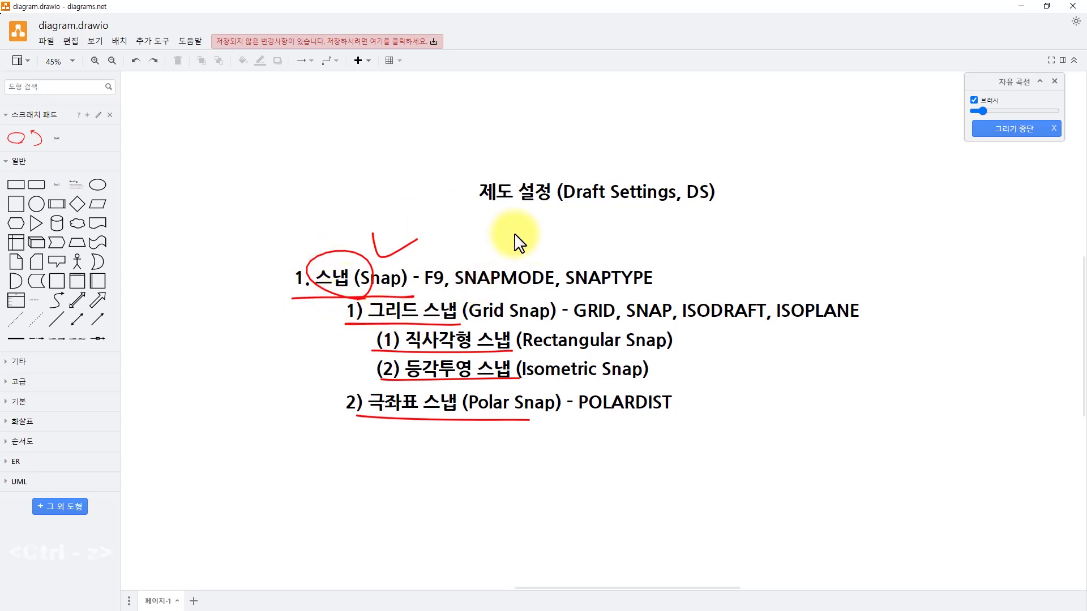
left_click_drag(463, 215, 729, 212)
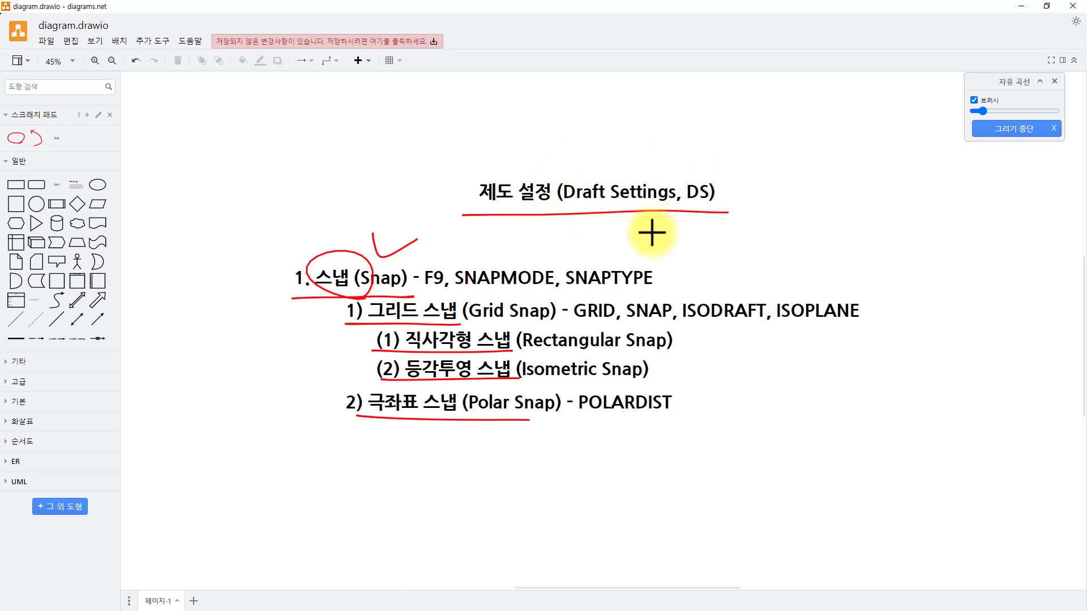
mouse_move(691, 208)
left_mouse_down()
mouse_move(716, 211)
mouse_move(682, 226)
left_mouse_up()
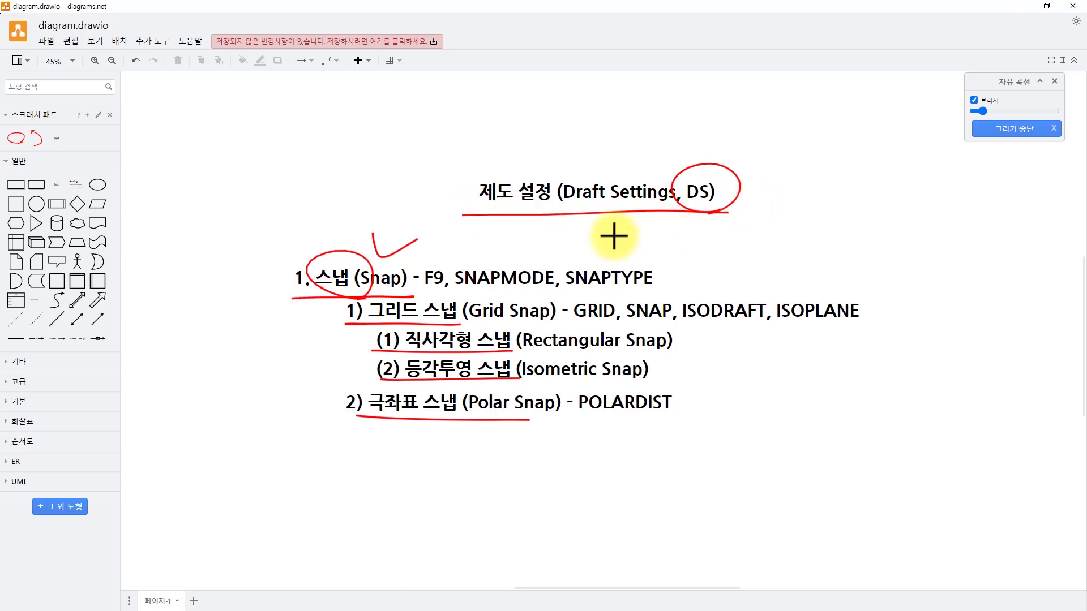
left_click(740, 202)
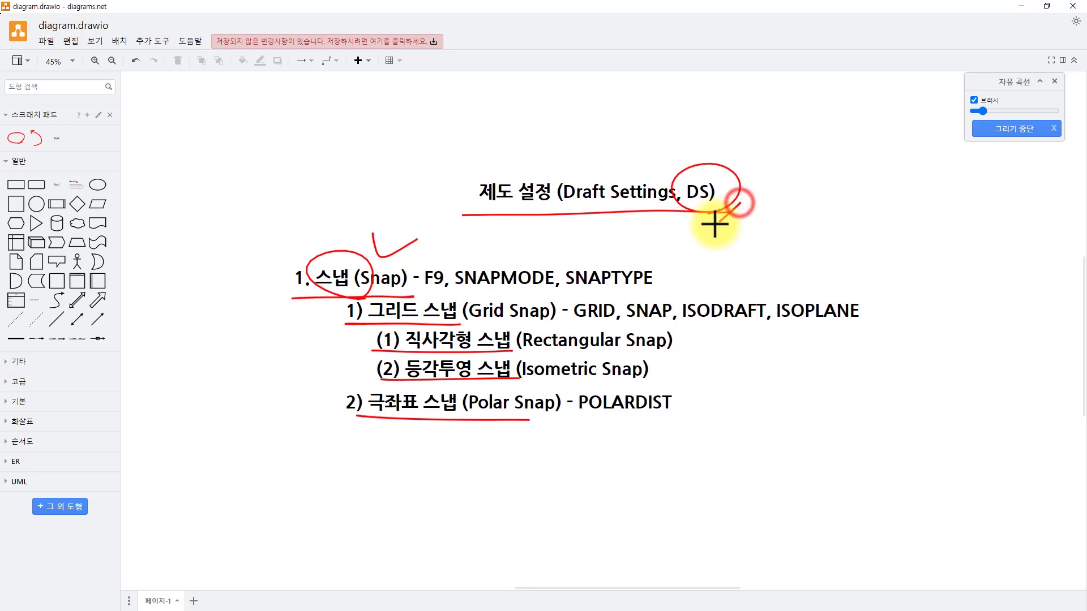
left_click_drag(714, 224, 719, 220)
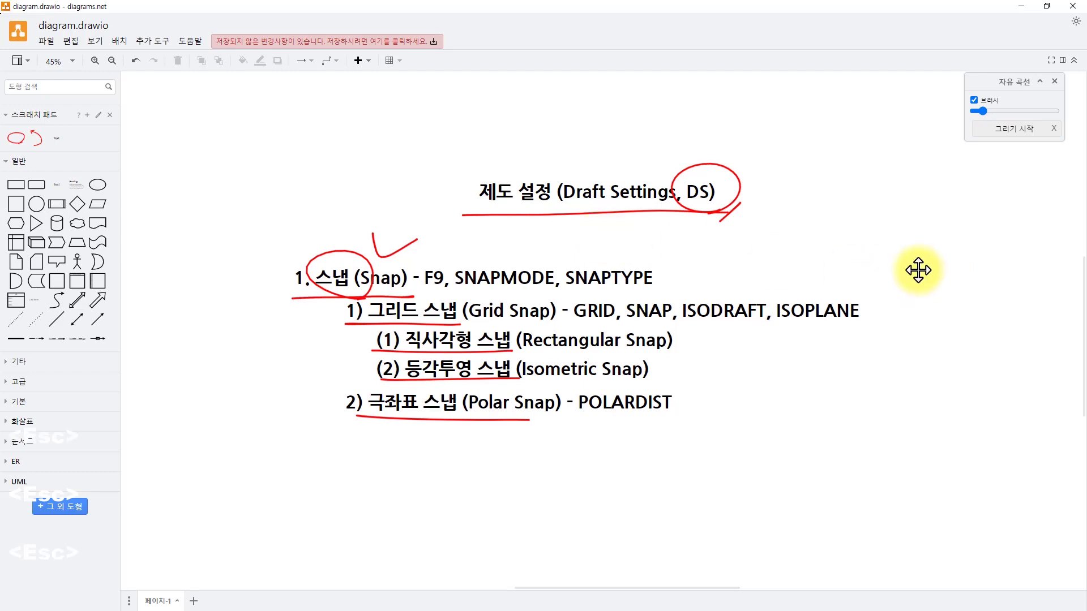
Step: Examine the list of grid, snap and polar snap system variables beside the Draft Settings outline
middle_click_drag(918, 270, 382, 262)
middle_click_drag(713, 261, 633, 286)
scroll(633, 286, "down", 1, "ctrl")
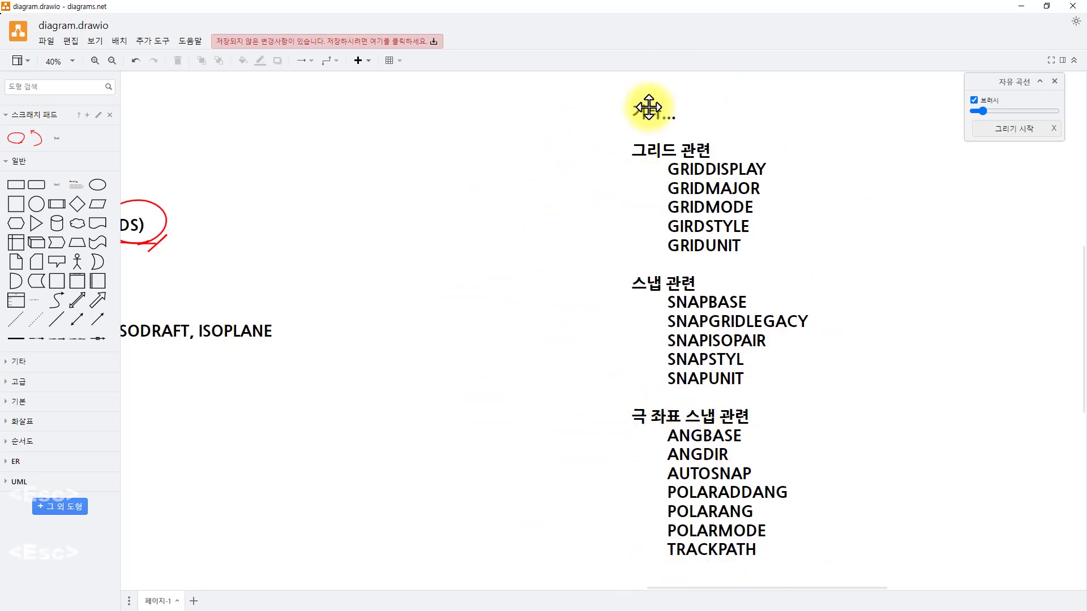
scroll(549, 268, "left", 8)
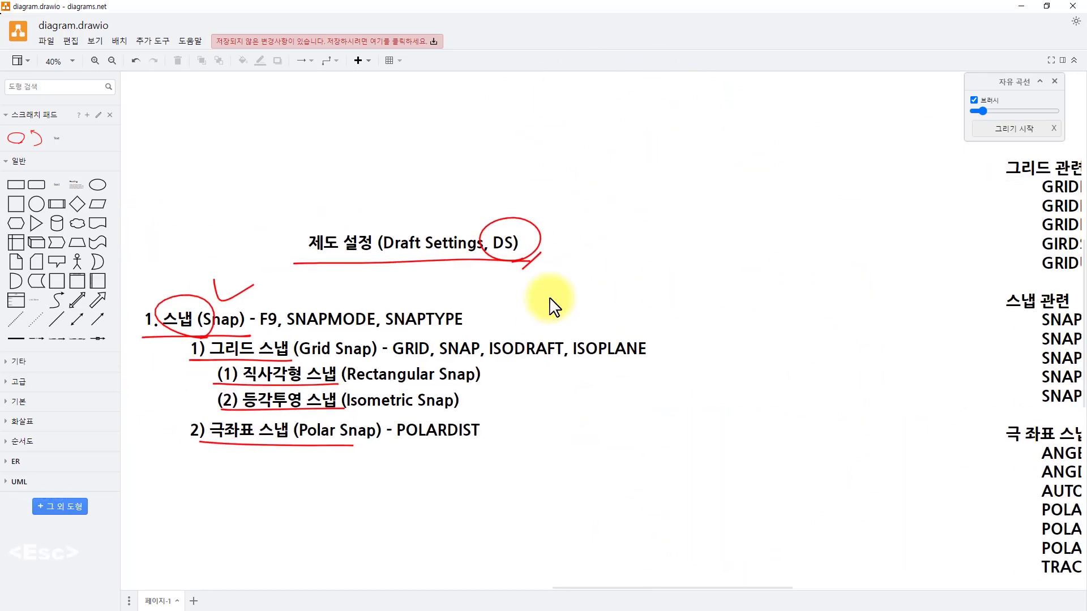
scroll(679, 298, "up", 3, "ctrl")
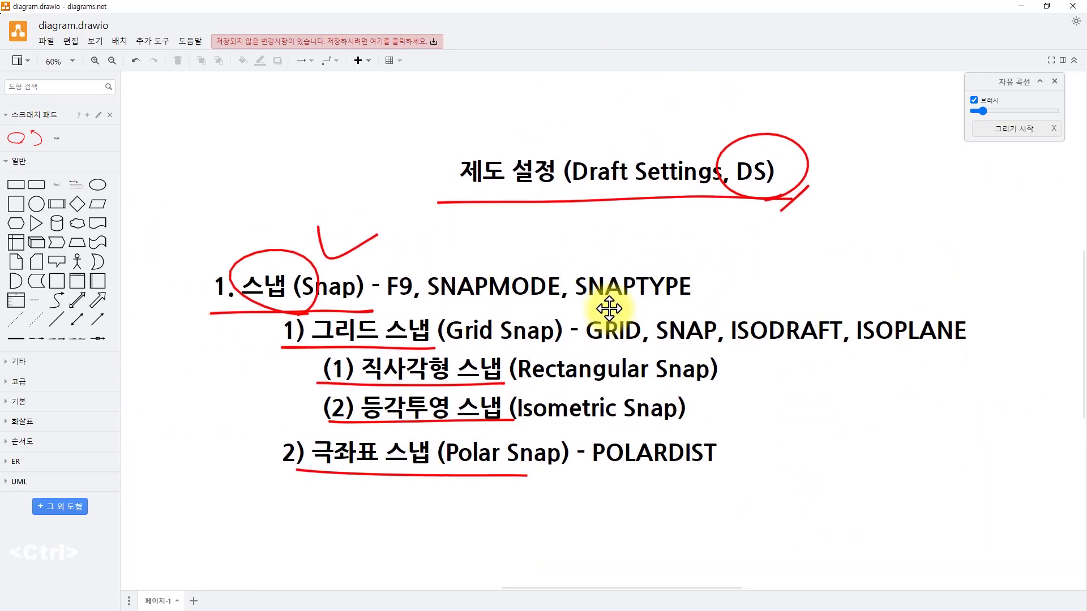
key("Escape")
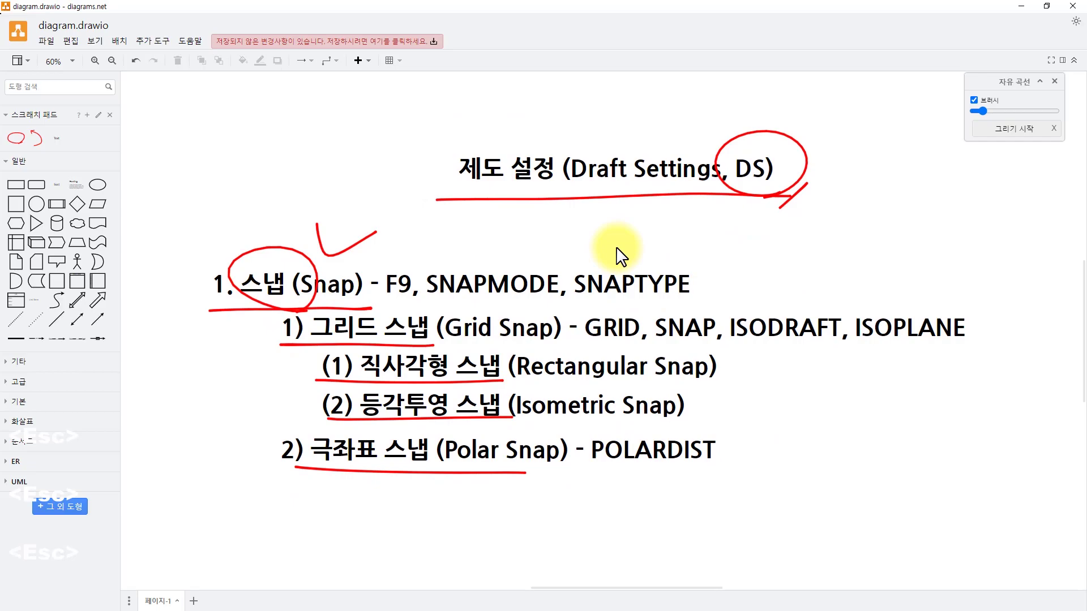
Step: Switch to AutoCAD, open the drafting settings with the DS command, review the snap and grid options, and close them unchanged
key("alt+Tab")
key("Escape")
key("Escape")
key("Escape")
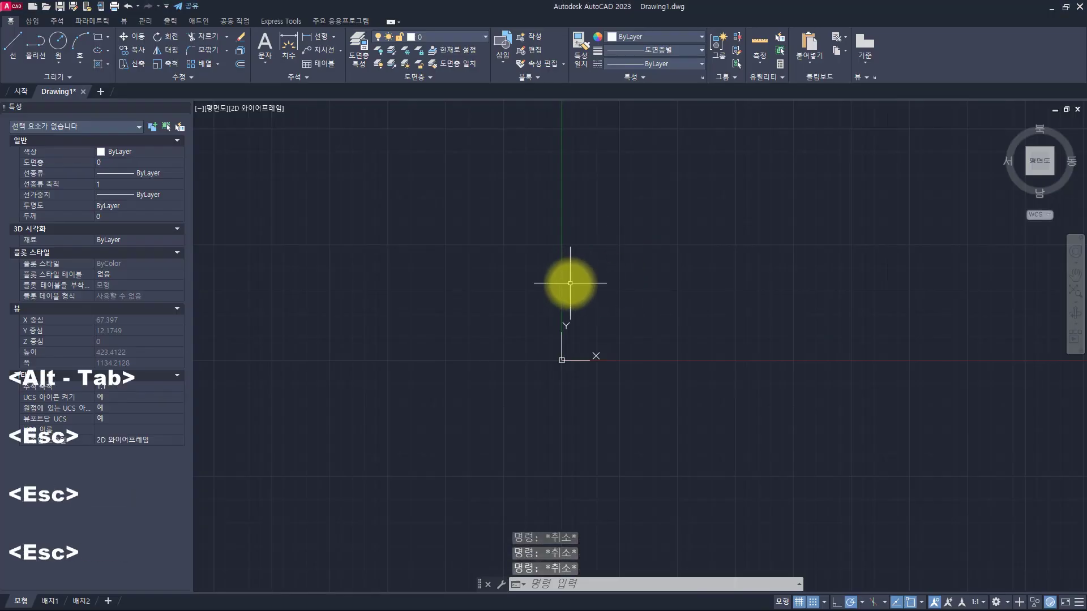
type("ds")
key("space")
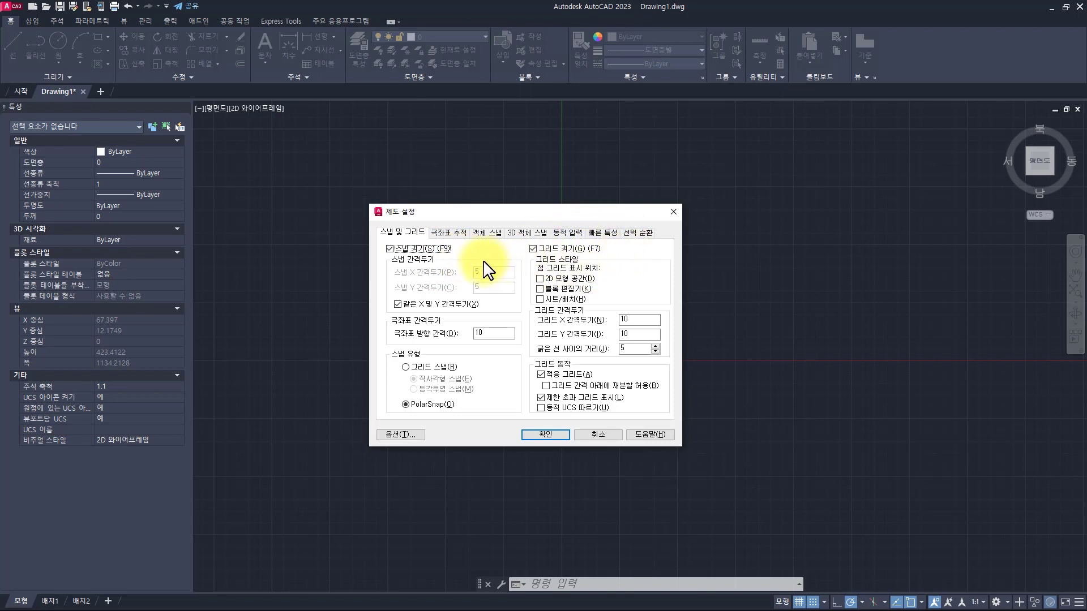
key("Escape")
key("Escape")
key("Escape")
key("Escape")
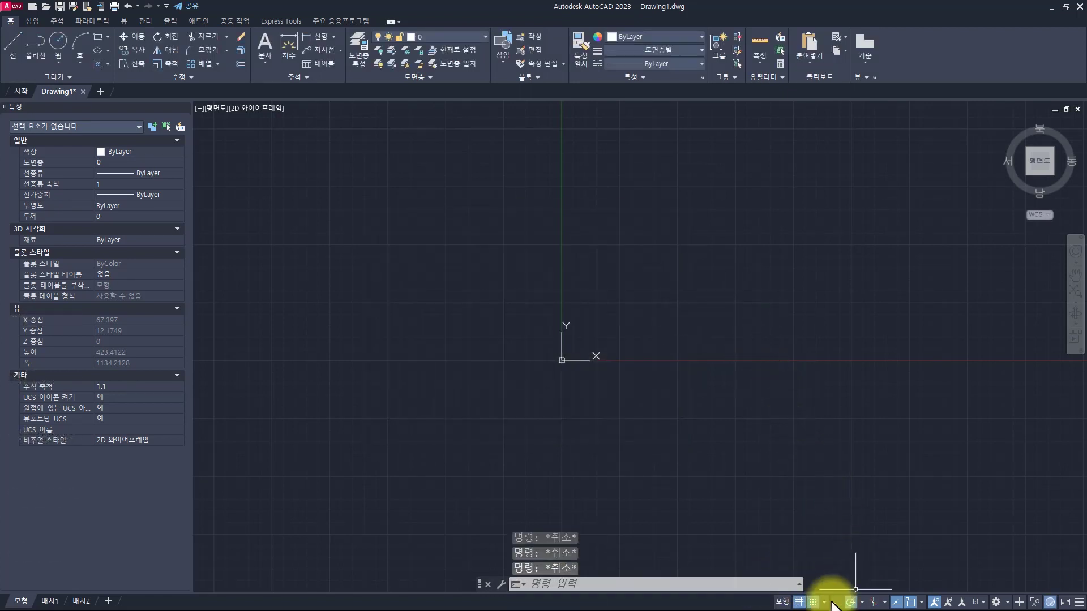
Step: Toggle the grid display off and on, and view the available snap types without changing the selection
left_click(799, 602)
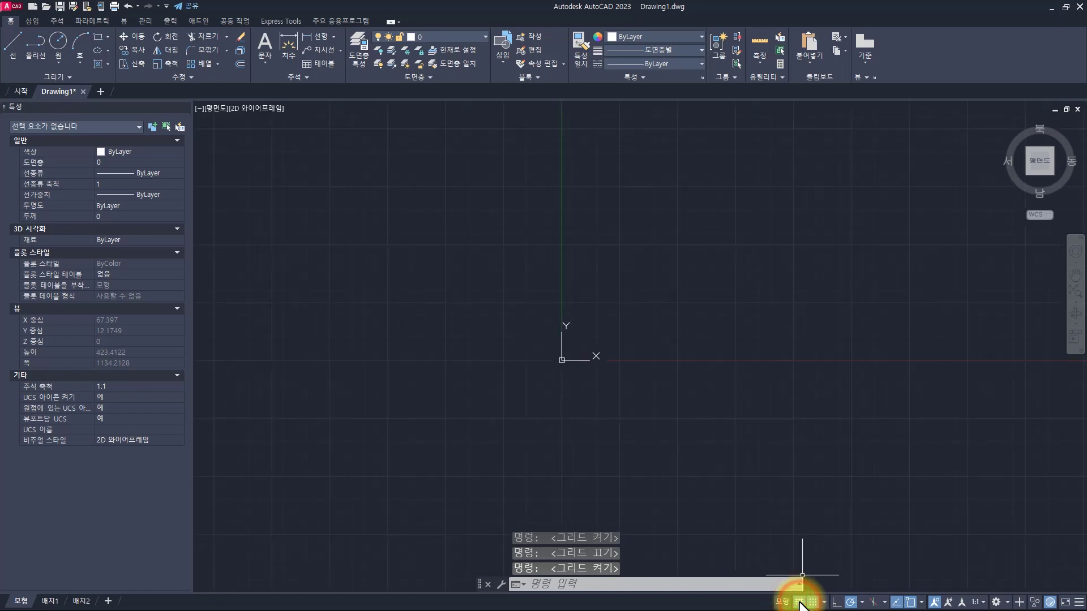
left_click(823, 602)
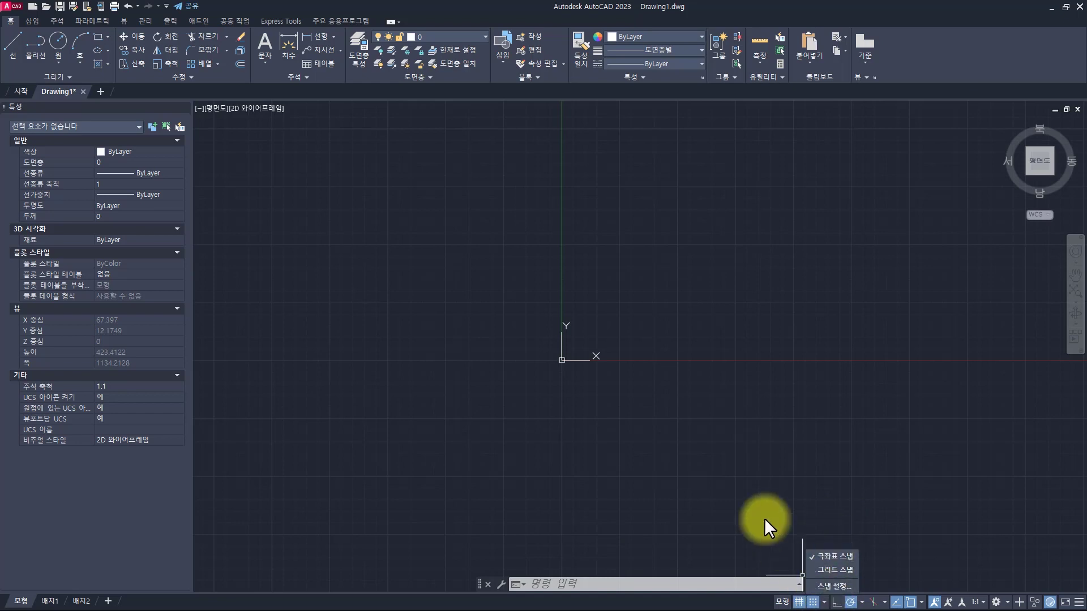
key("Escape")
key("Escape")
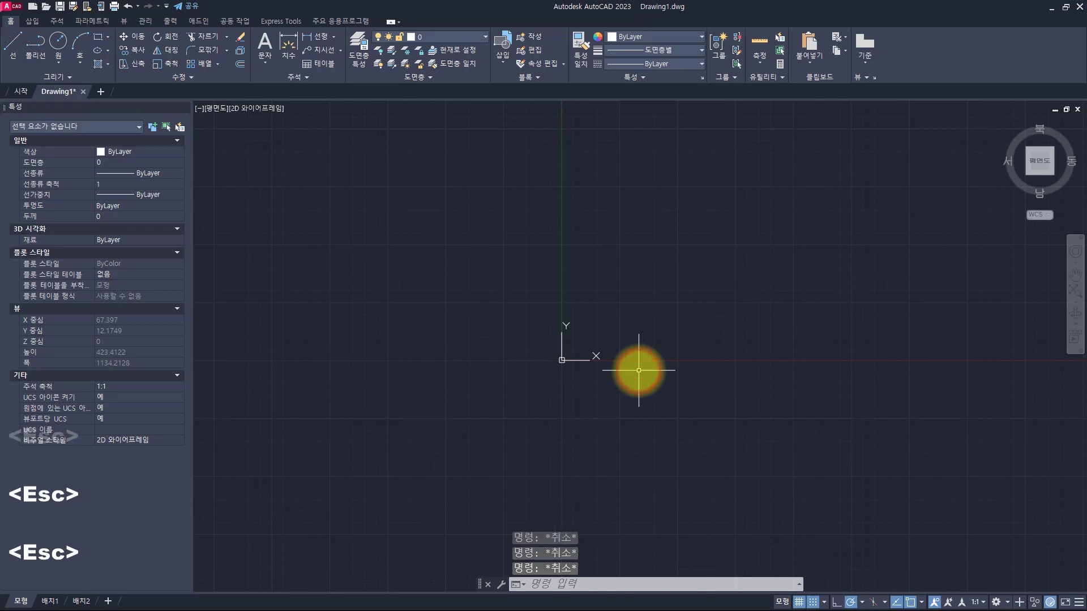
Step: Switch back to diagrams.net, circle F9 and draw a freehand box around SNAPMODE on the Snap line
key("alt+Tab")
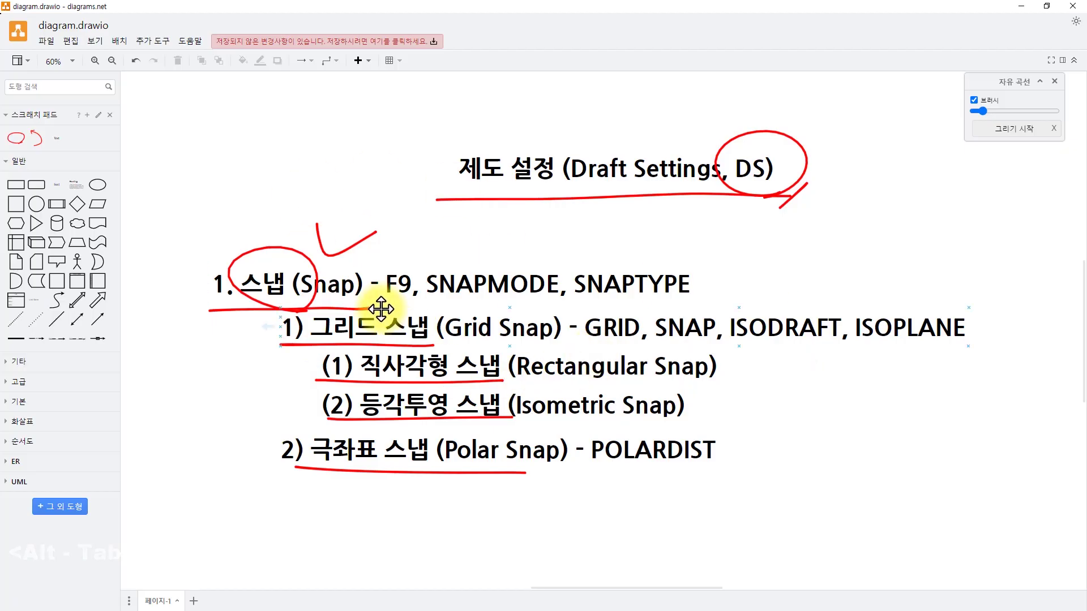
key("x")
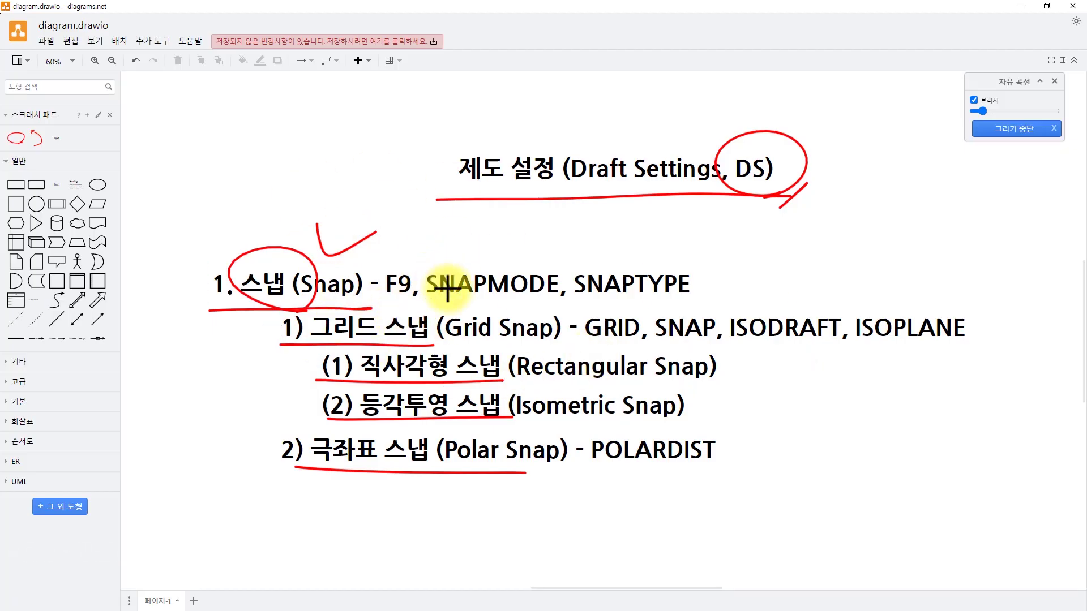
mouse_move(395, 299)
left_mouse_down()
mouse_move(516, 301)
mouse_move(565, 260)
mouse_move(425, 253)
mouse_move(422, 306)
left_mouse_up()
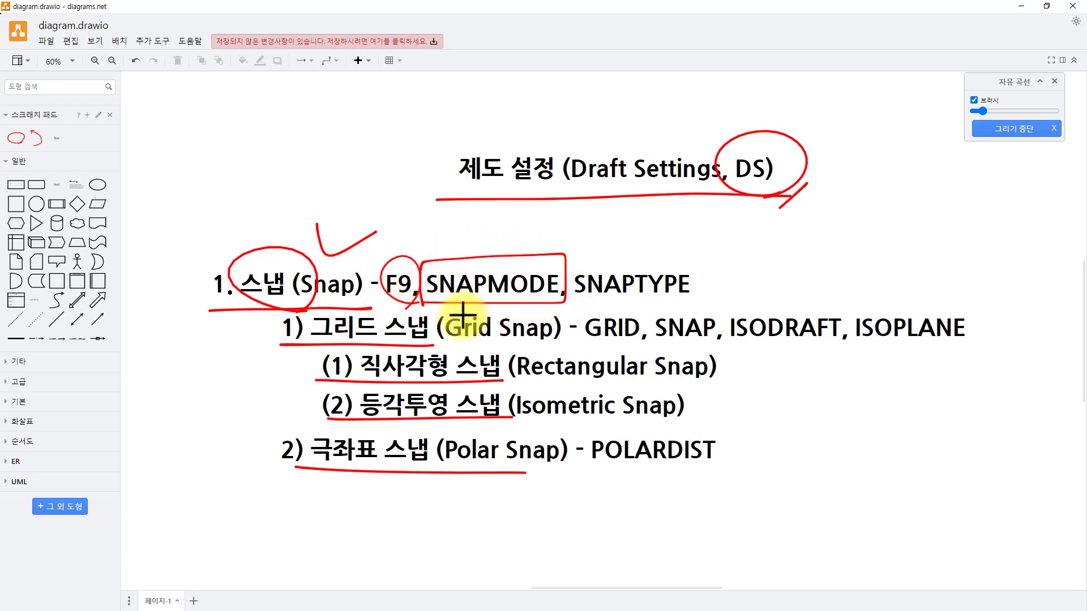
Step: Switch to AutoCAD and set the SNAPMODE system variable to 0
key("alt+Tab")
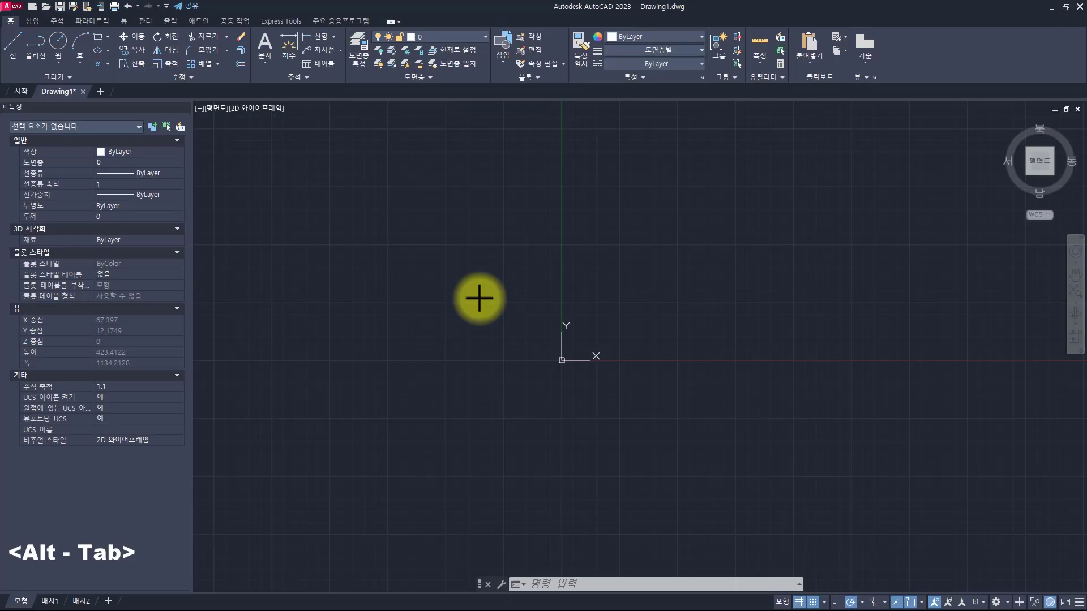
type("snapmode")
key("Return")
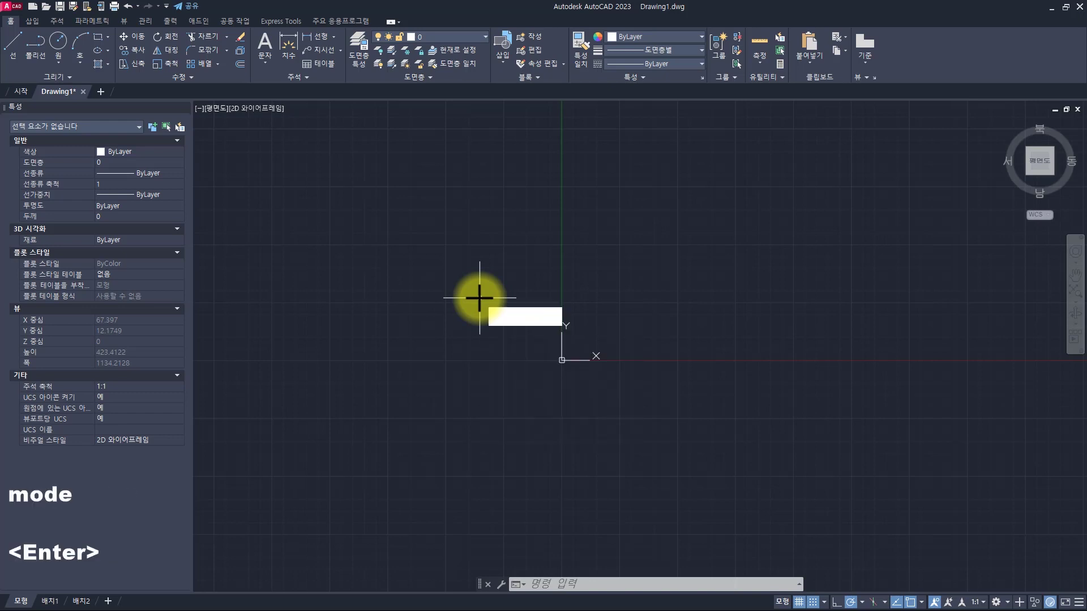
type("0")
key("Return")
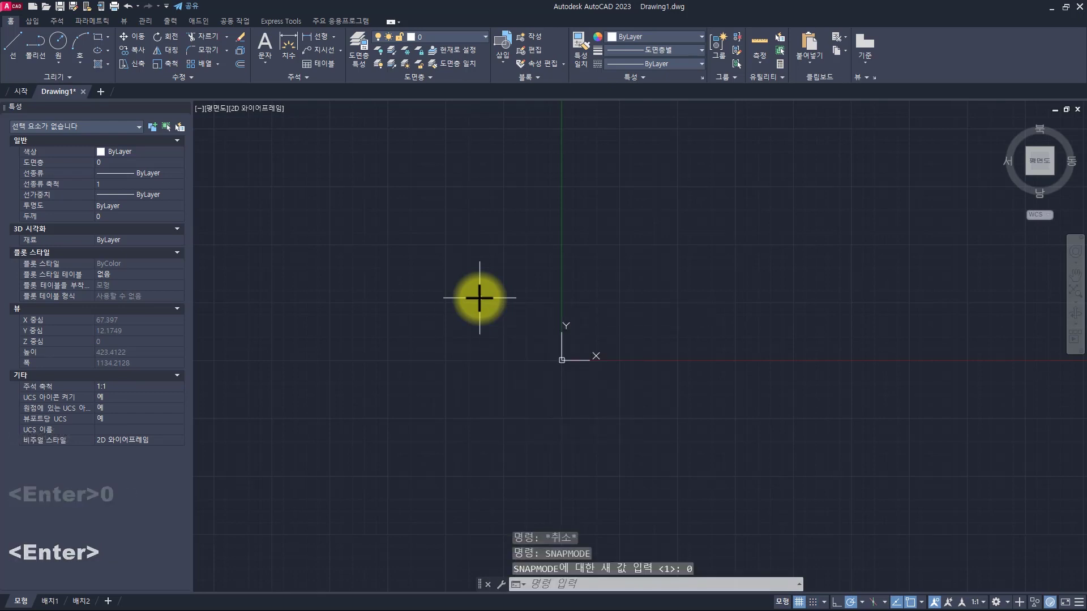
Step: Repeat the SNAPMODE command and set its value to 1
key("Return")
type("1")
key("Return")
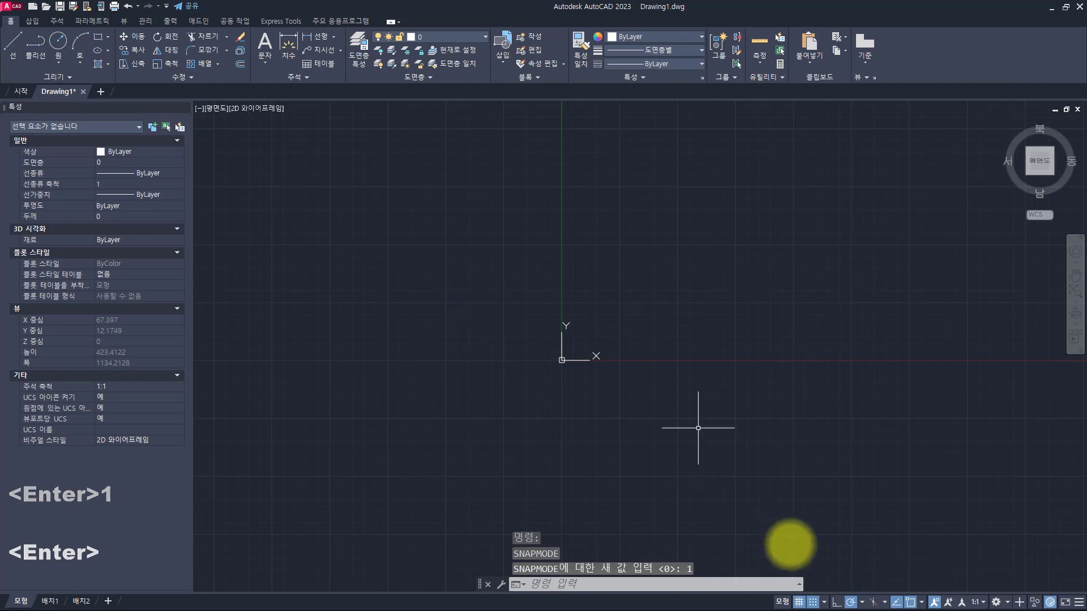
key("Return")
key("BackSpace")
key("Escape")
key("Escape")
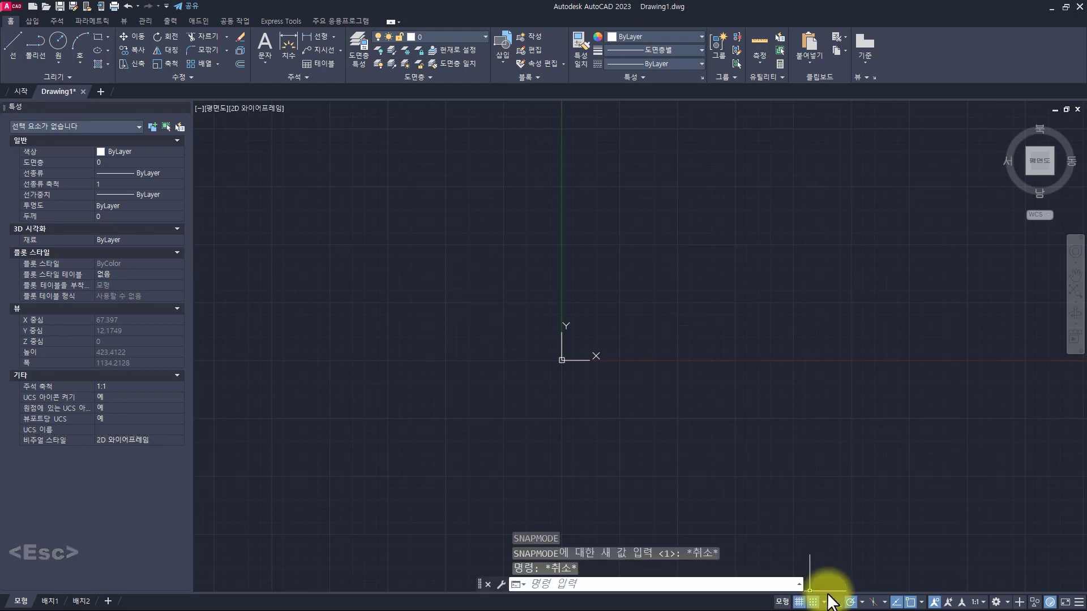
Step: Set the SNAPMODE system variable to 0
key("Return")
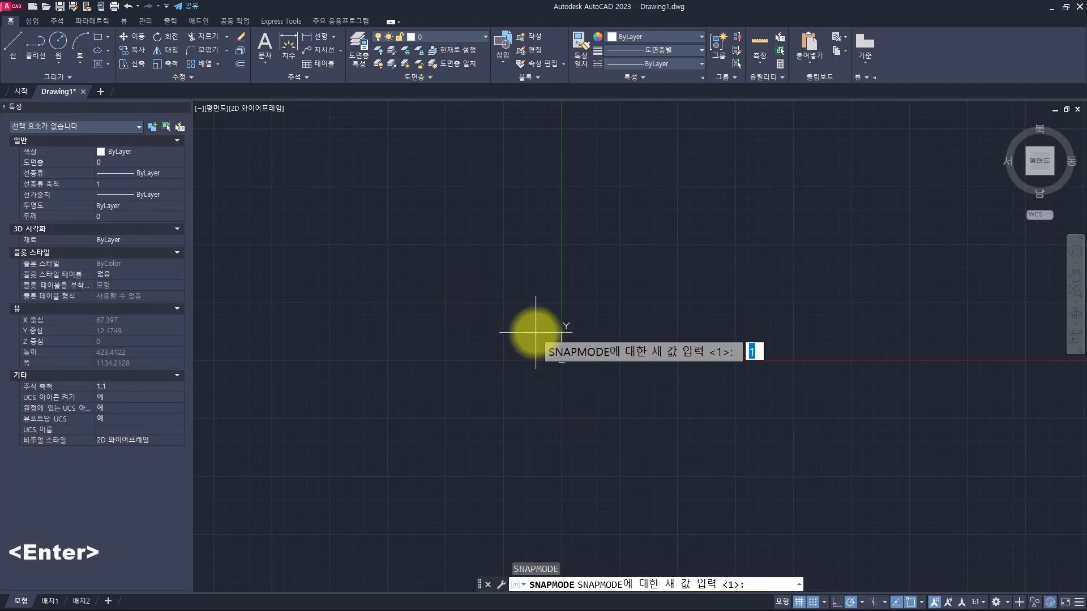
type("0")
key("Return")
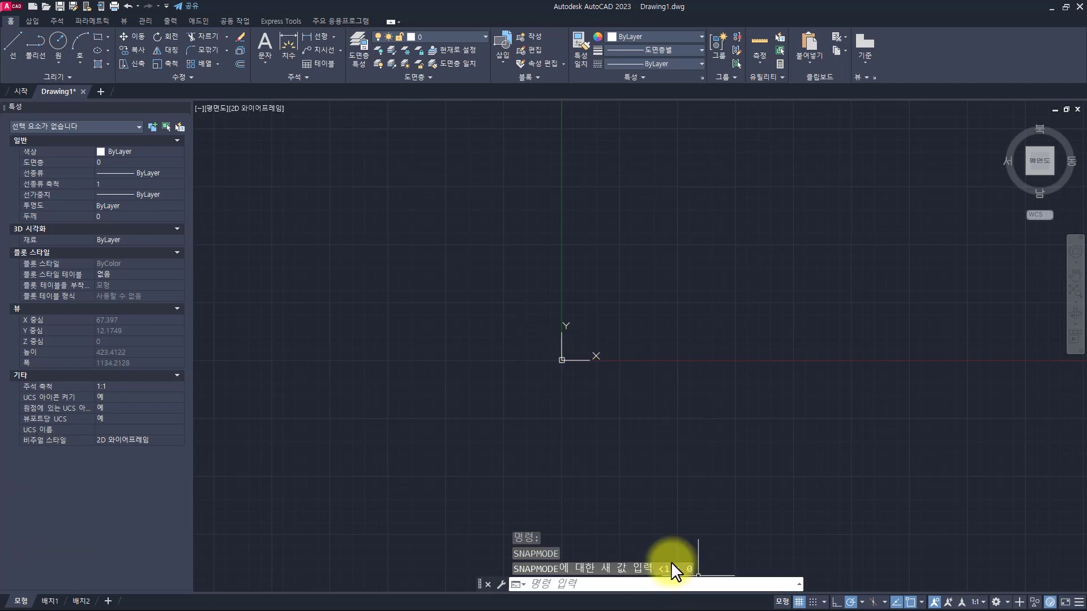
Step: Set the SNAPMODE system variable to 1, and toggle snap mode off and on again
key("Return")
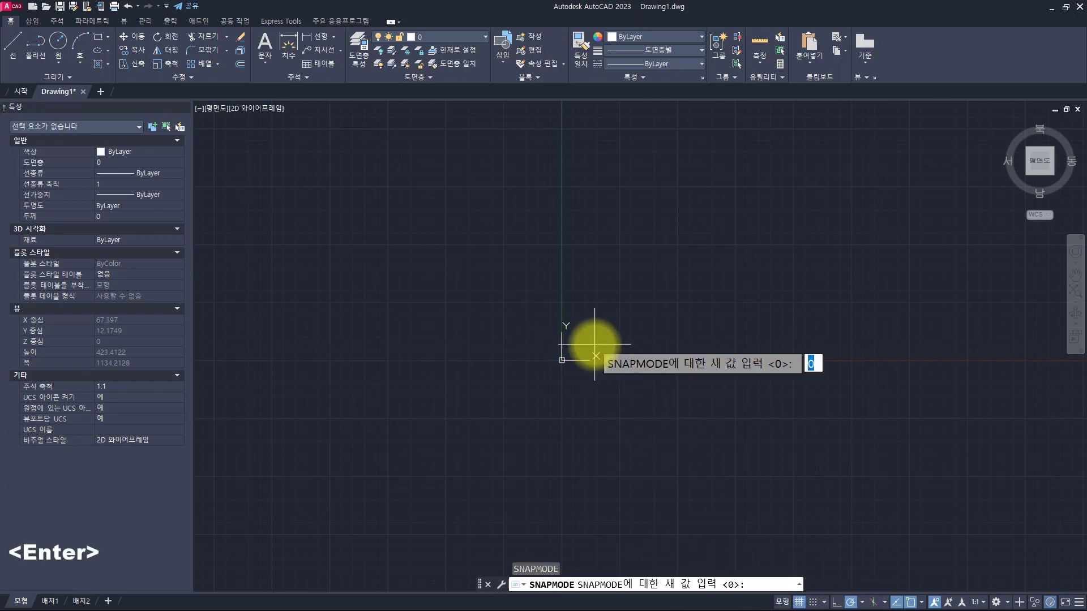
type("1")
key("Return")
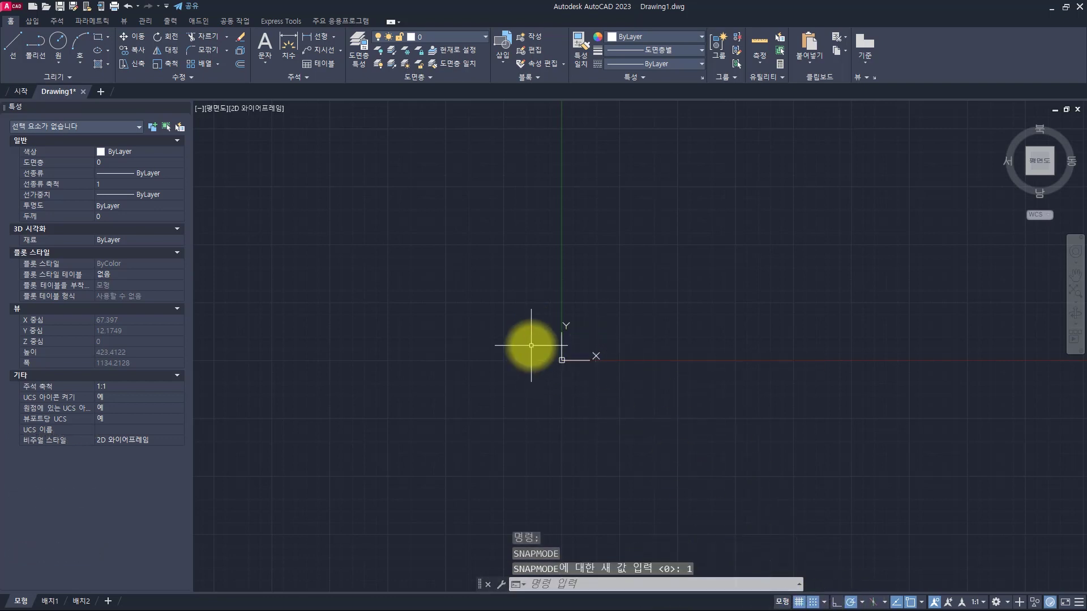
left_click(813, 603)
left_click(813, 602)
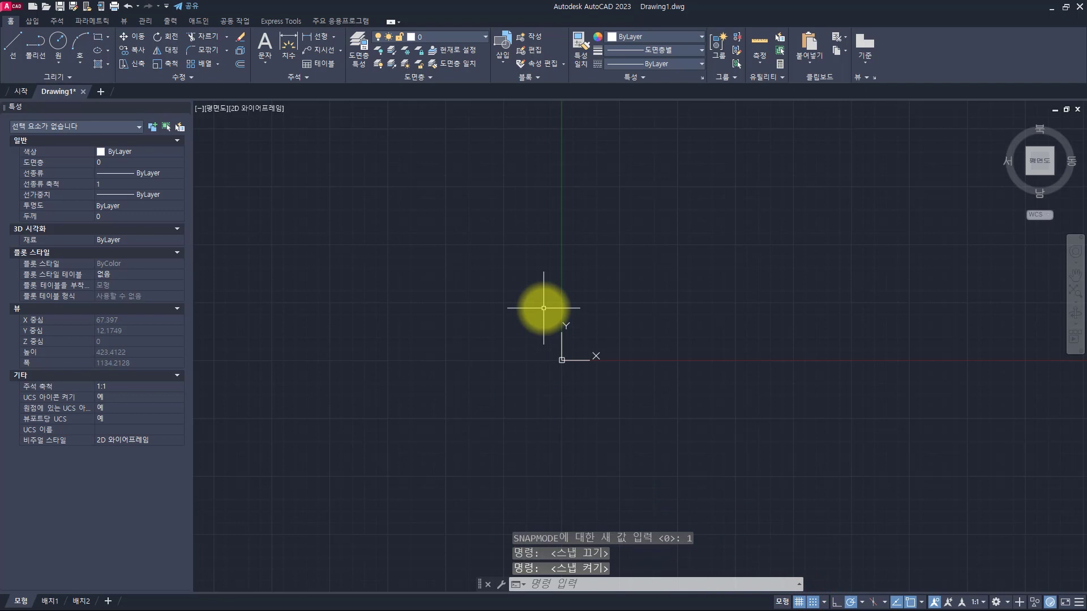
Step: Set the GRIDMODE system variable to 0 and then back to 1
type("grid")
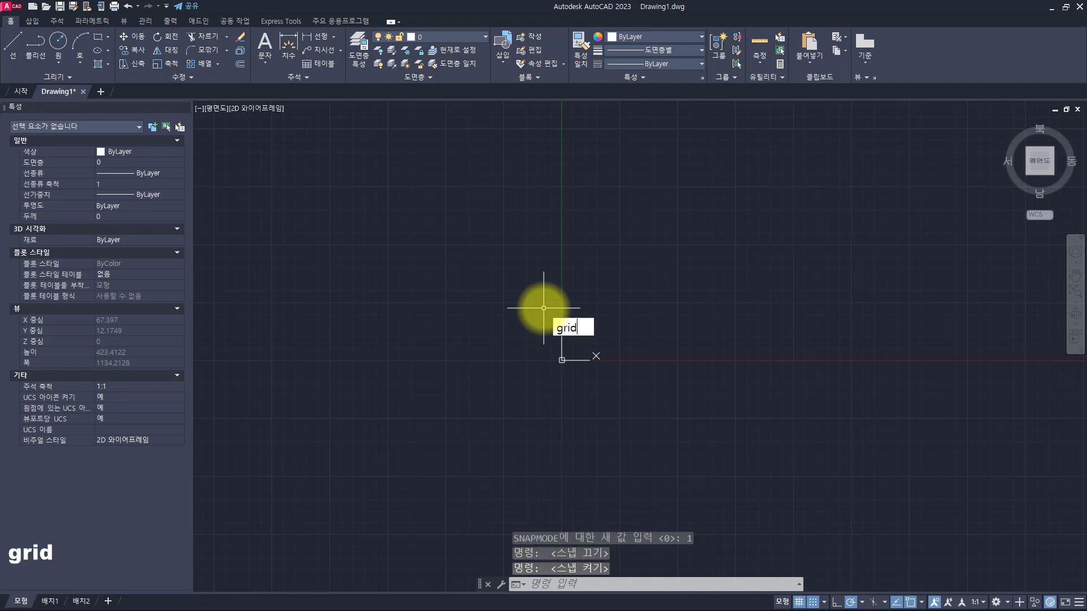
type("mode")
key("Return")
type("0")
key("Return")
key("Return")
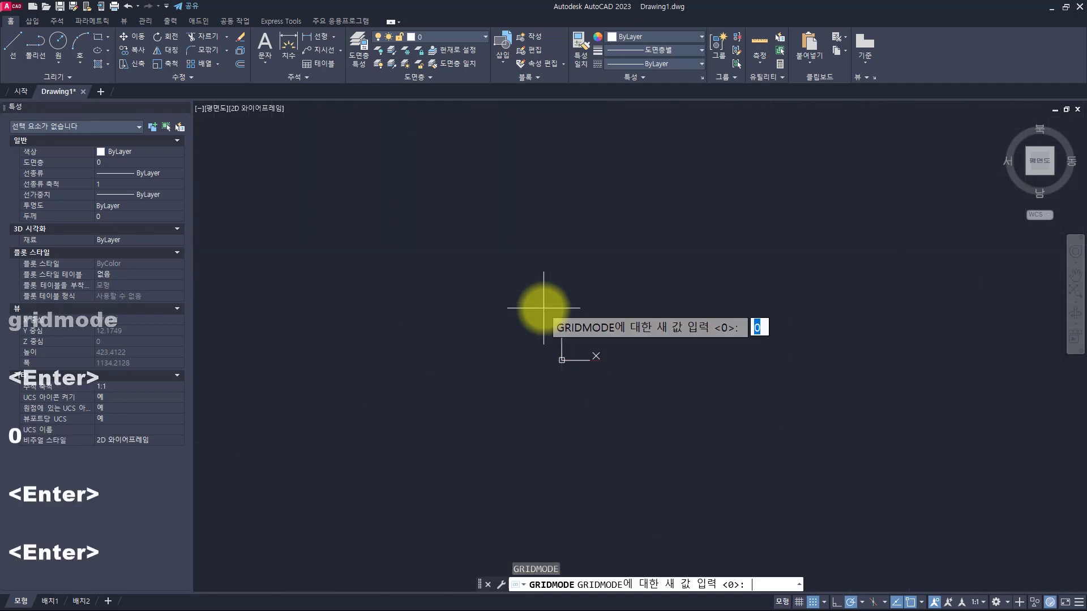
type("1")
key("Return")
Step: Repeat the GRIDMODE command to hide the grid with 0 and show it again with 1
key("Return")
type("0")
key("Return")
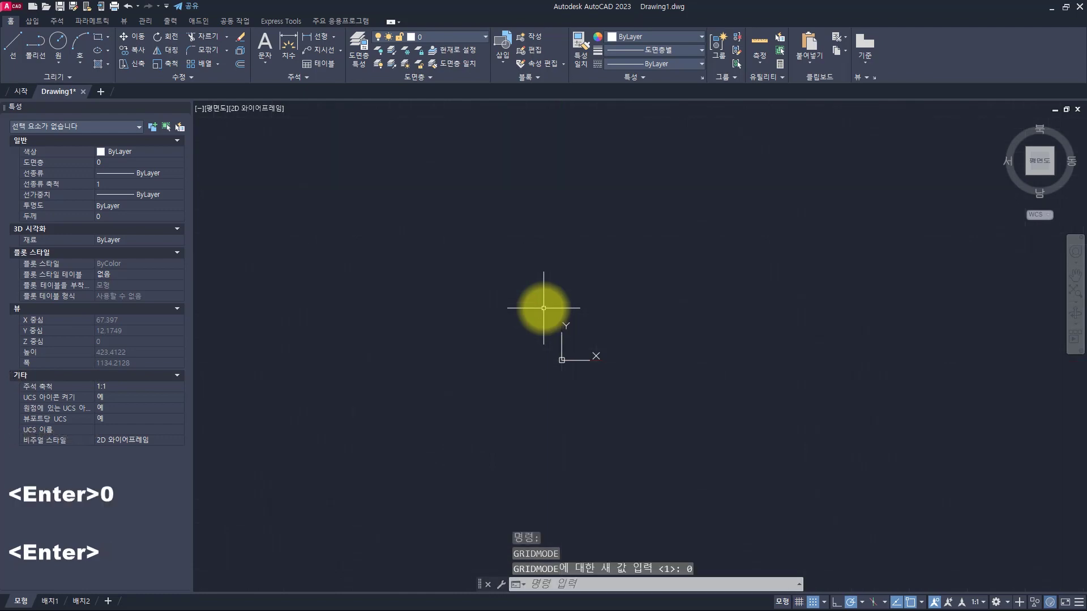
key("Return")
type("1")
key("Return")
Step: Glance at the diagrams.net outline, return to AutoCAD and view the available snap types without changing the selection
key("alt+Tab")
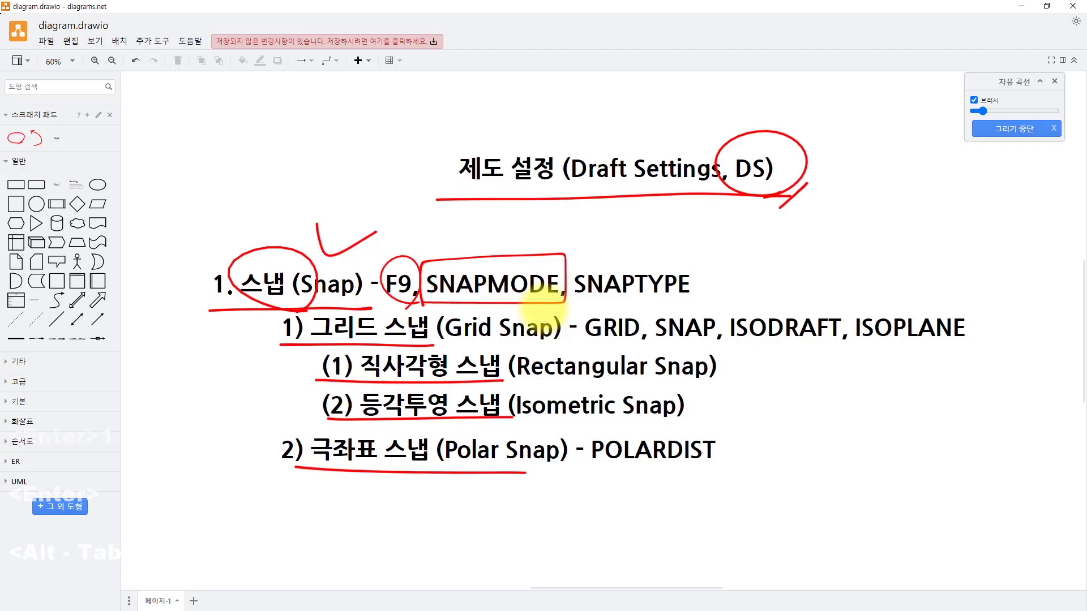
key("alt+Tab")
key("Escape")
key("Escape")
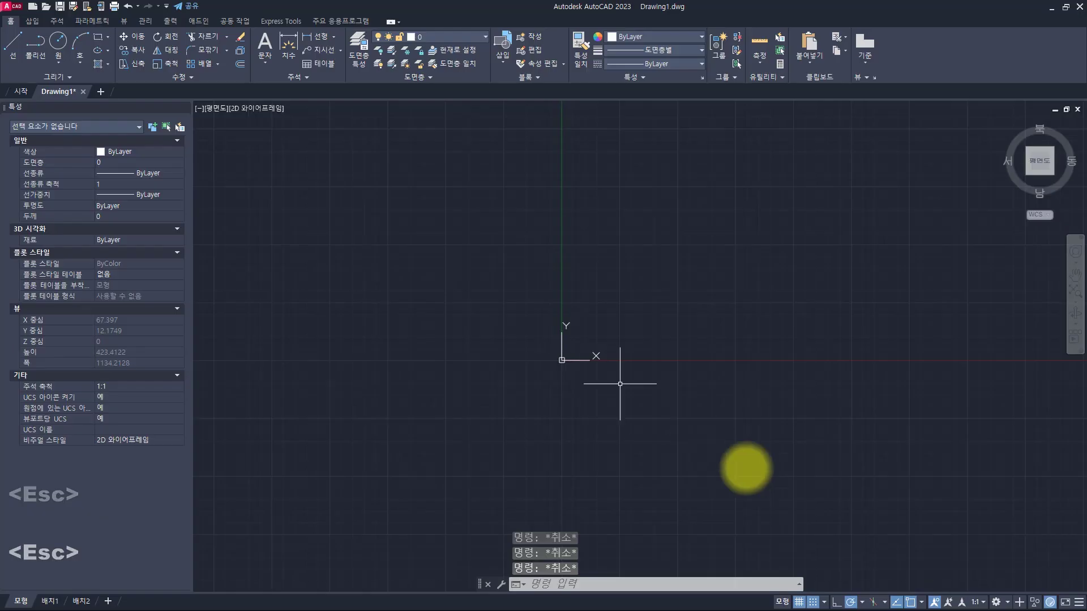
right_click(813, 602)
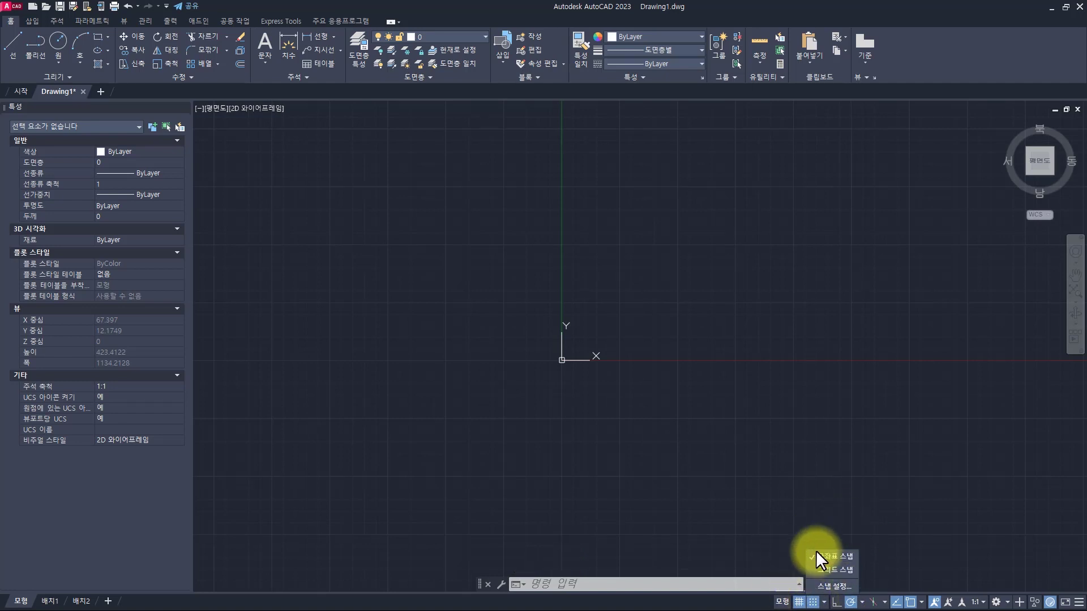
key("Escape")
key("Escape")
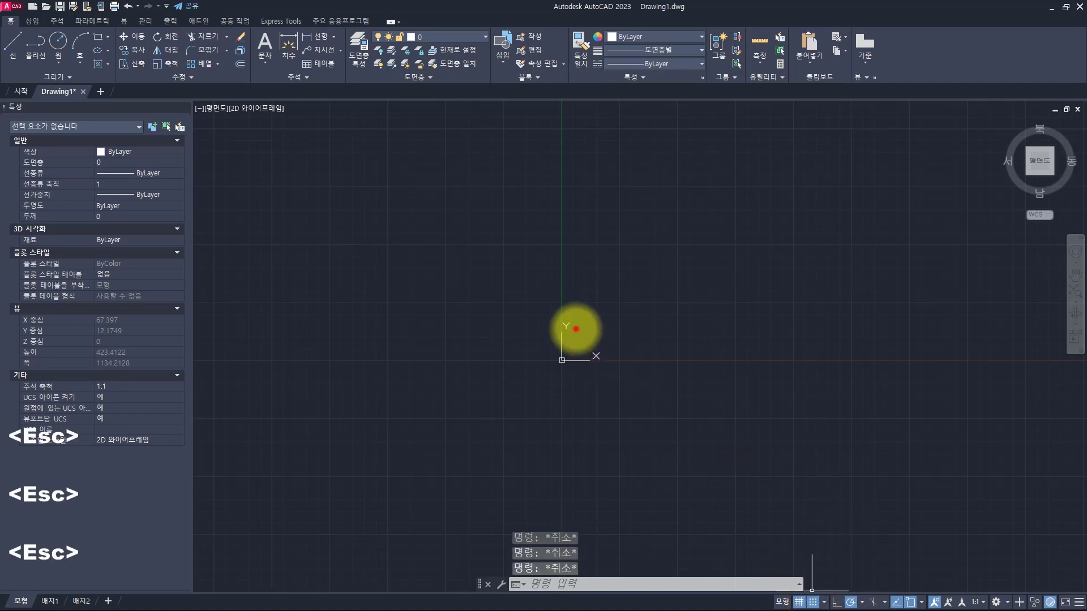
Step: Switch to diagrams.net, draw a freehand box around SNAPTYPE on the Snap line, and return to AutoCAD
key("alt+Tab")
mouse_move(567, 301)
left_mouse_down()
mouse_move(715, 303)
mouse_move(601, 248)
mouse_move(566, 311)
left_mouse_up()
key("alt+Tab")
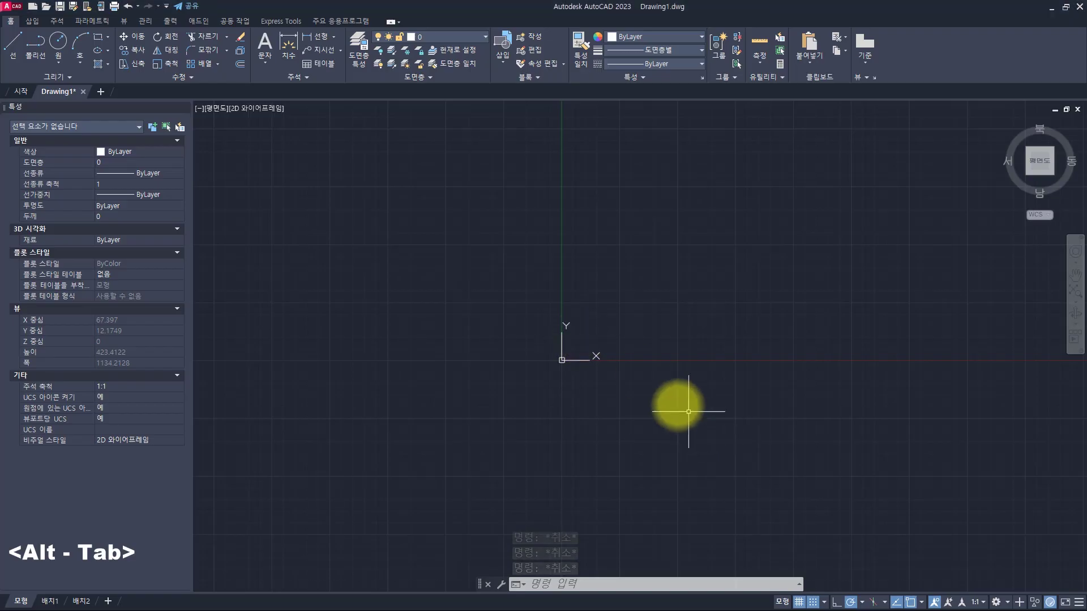
Step: Run SNAPTYPE keeping its value of 1, and check which snap type is selected
type("snaptype")
key("Return")
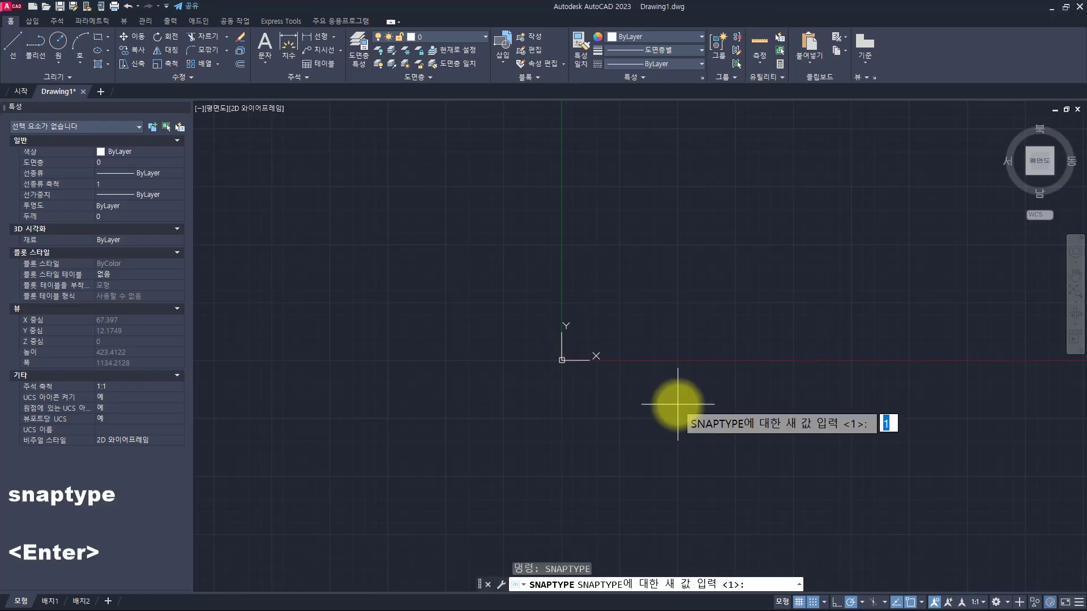
key("Return")
key("Escape")
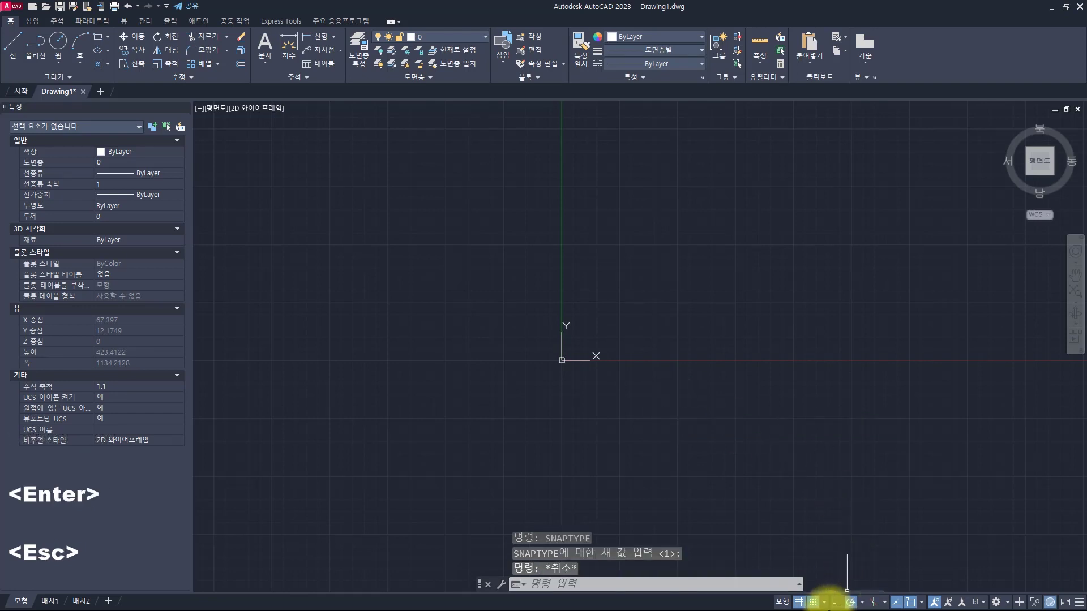
right_click(812, 602)
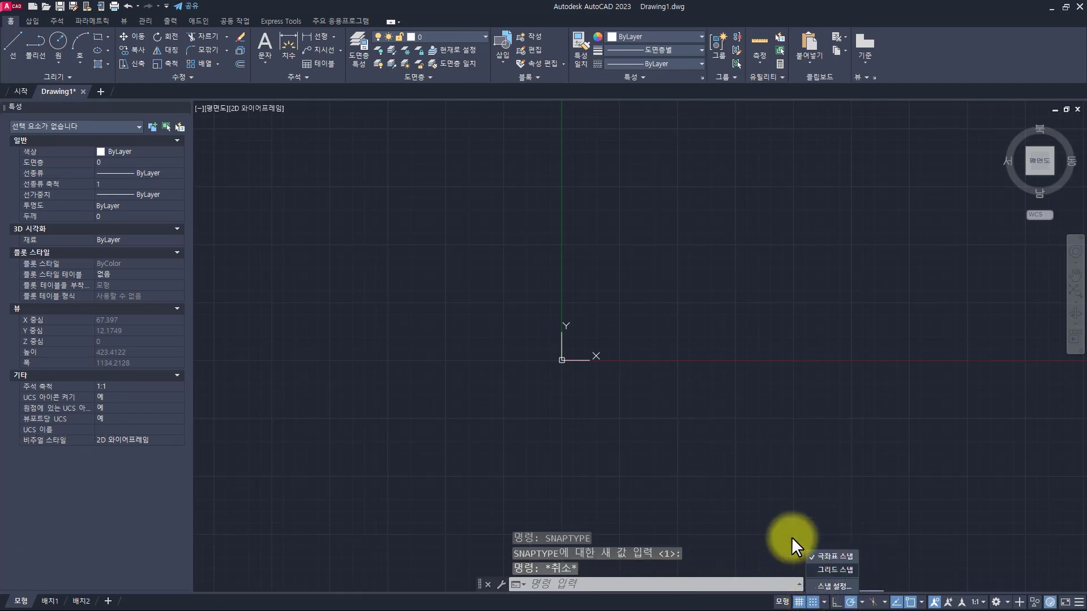
key("Escape")
key("Escape")
Step: Set the SNAPTYPE system variable to 0 and check which snap type is selected
key("Return")
type("0")
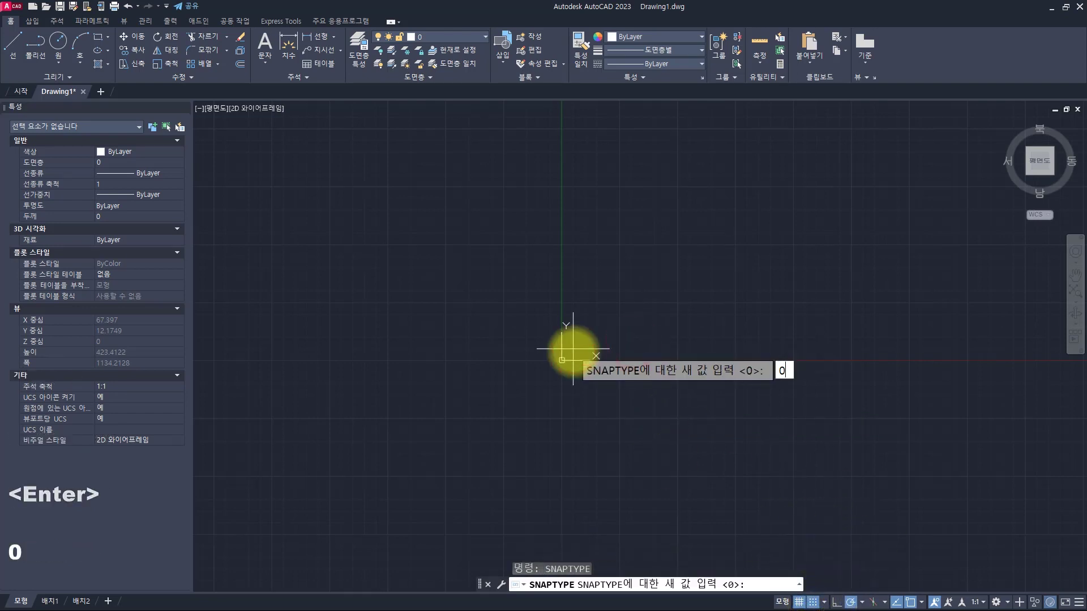
key("Return")
right_click(813, 602)
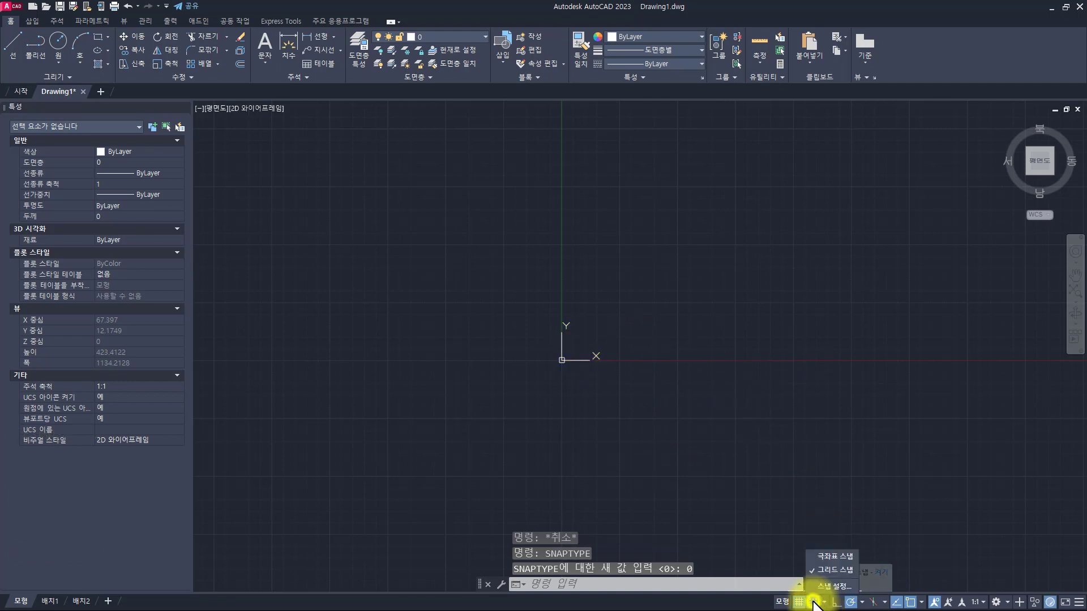
left_click(627, 375)
Step: Set the SNAPTYPE system variable to 1 and check the selected snap type
key("Return")
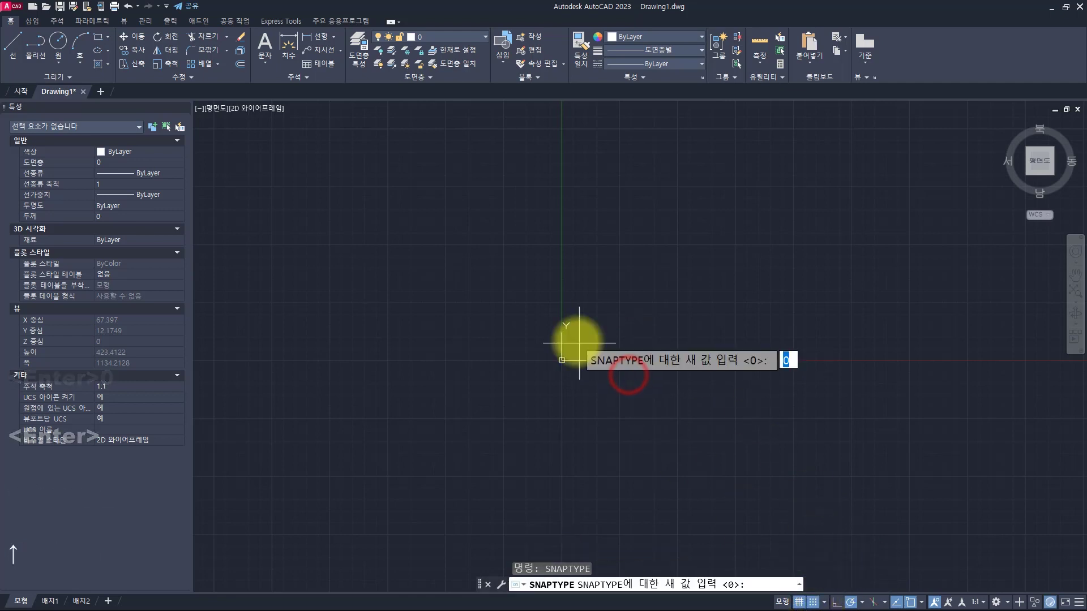
type("1")
key("Return")
right_click(813, 601)
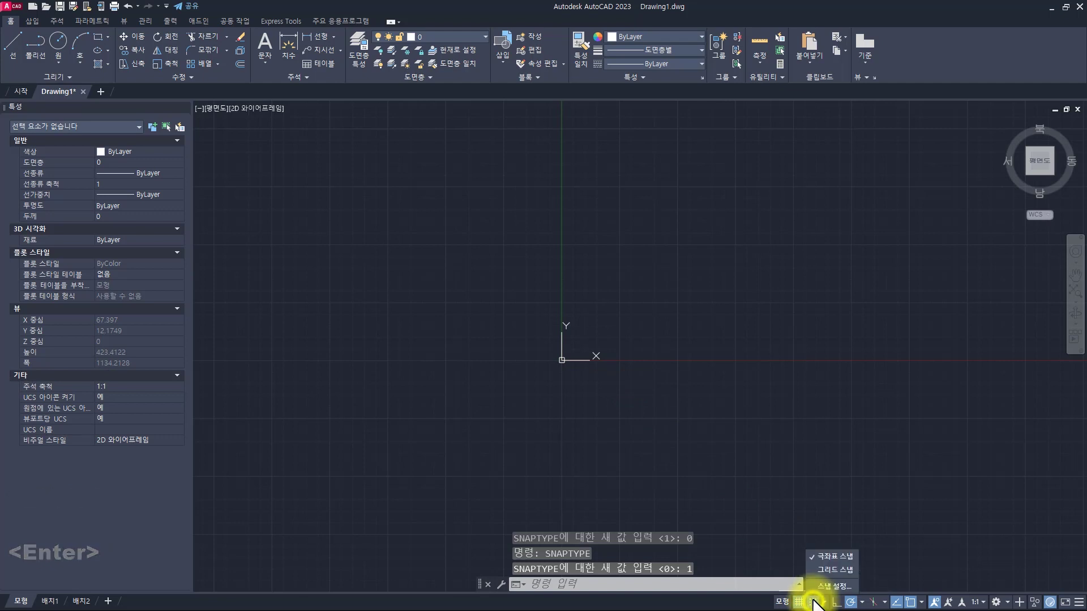
key("Escape")
key("Escape")
key("Escape")
Step: Recall the SNAPTYPE command, set its value back to 0 and check the selected snap type again
key("Up")
key("Return")
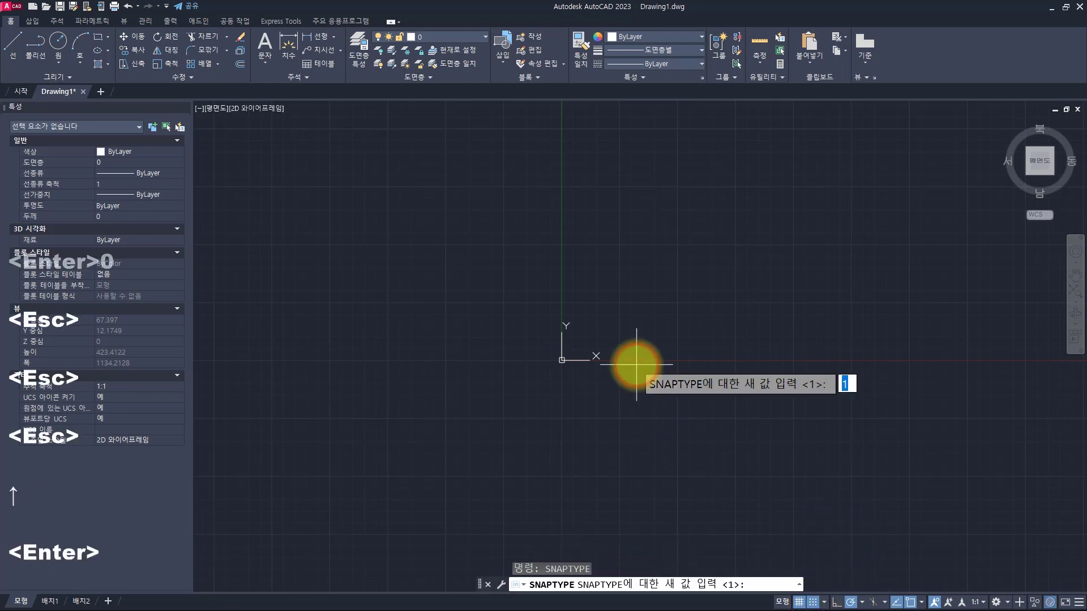
type("0")
key("Return")
right_click(809, 596)
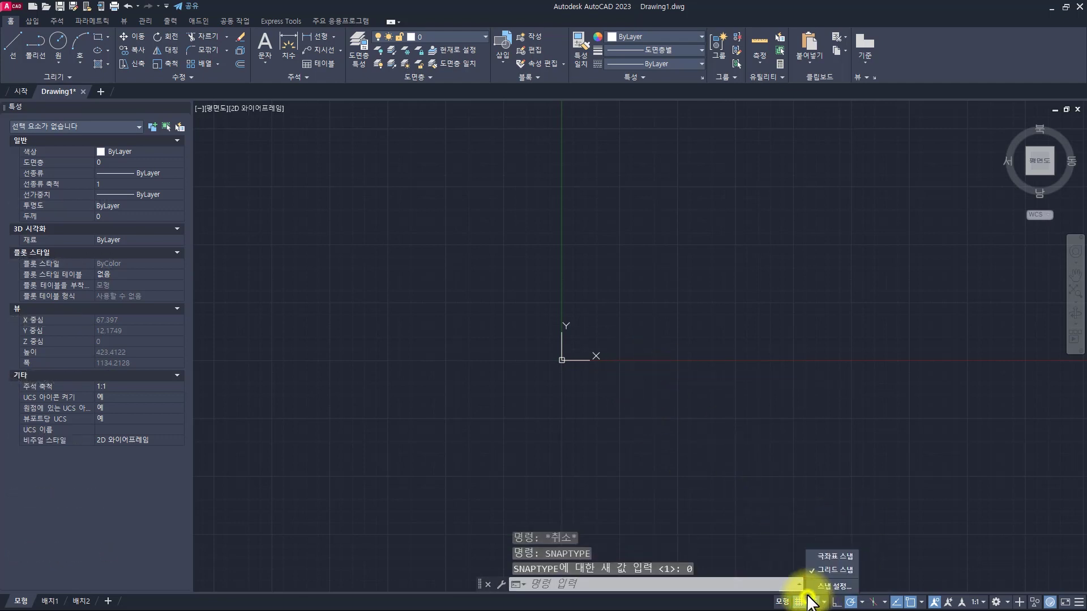
key("Escape")
key("Escape")
key("Escape")
key("Escape")
key("Escape")
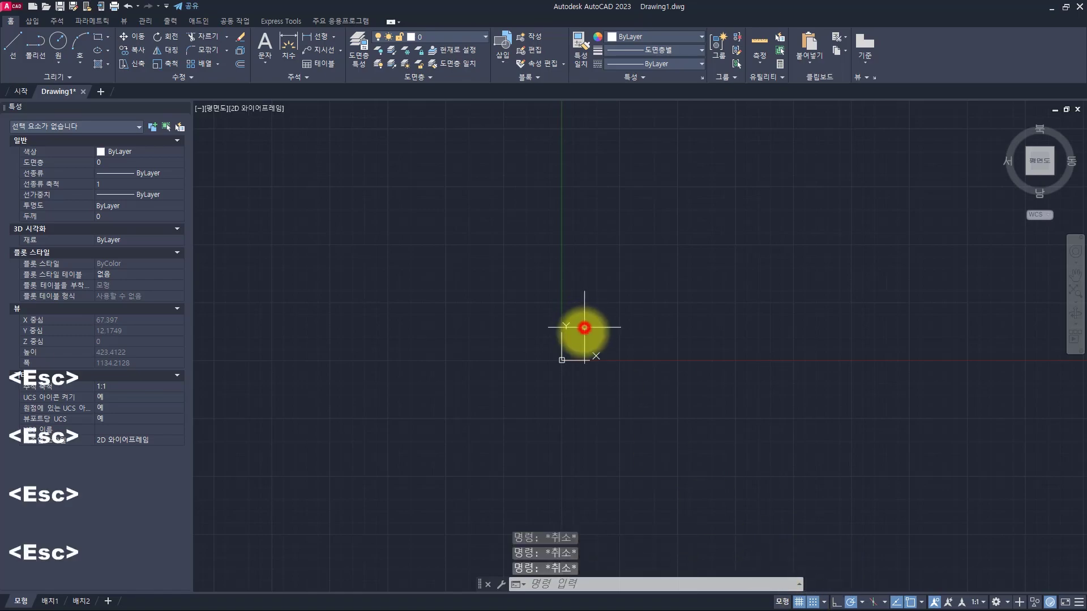
Step: Switch to diagrams.net, draw a second freehand box around SNAPTYPE, and circle GRID and SNAP on the Grid Snap line
key("alt+Tab")
mouse_move(567, 304)
left_mouse_down()
mouse_move(664, 301)
mouse_move(694, 251)
mouse_move(573, 250)
mouse_move(568, 306)
left_mouse_up()
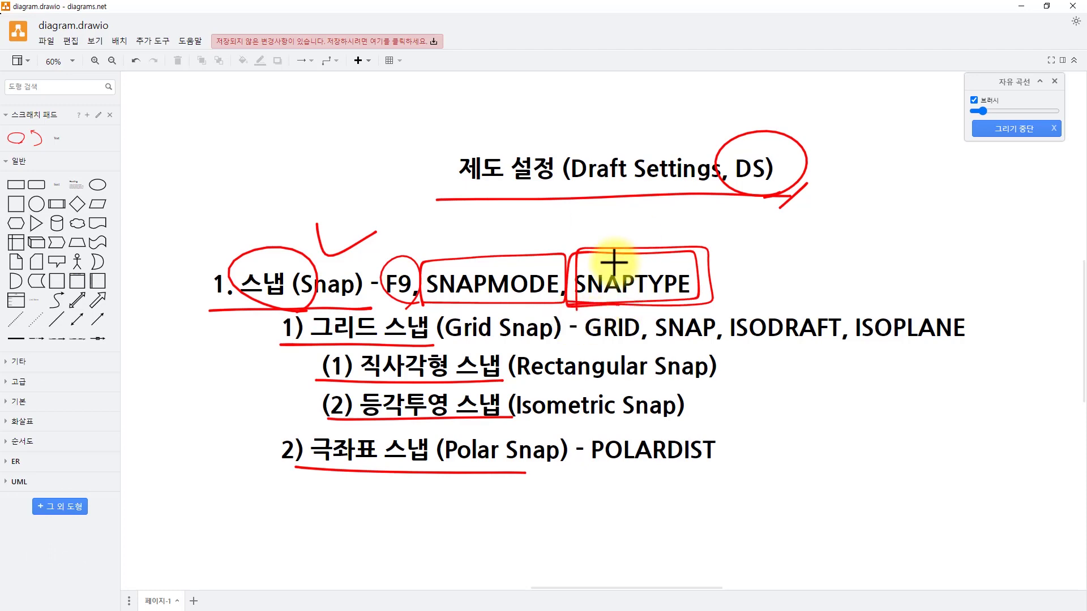
mouse_move(631, 346)
left_mouse_down()
mouse_move(651, 325)
mouse_move(703, 338)
mouse_move(703, 303)
mouse_move(669, 348)
left_mouse_up()
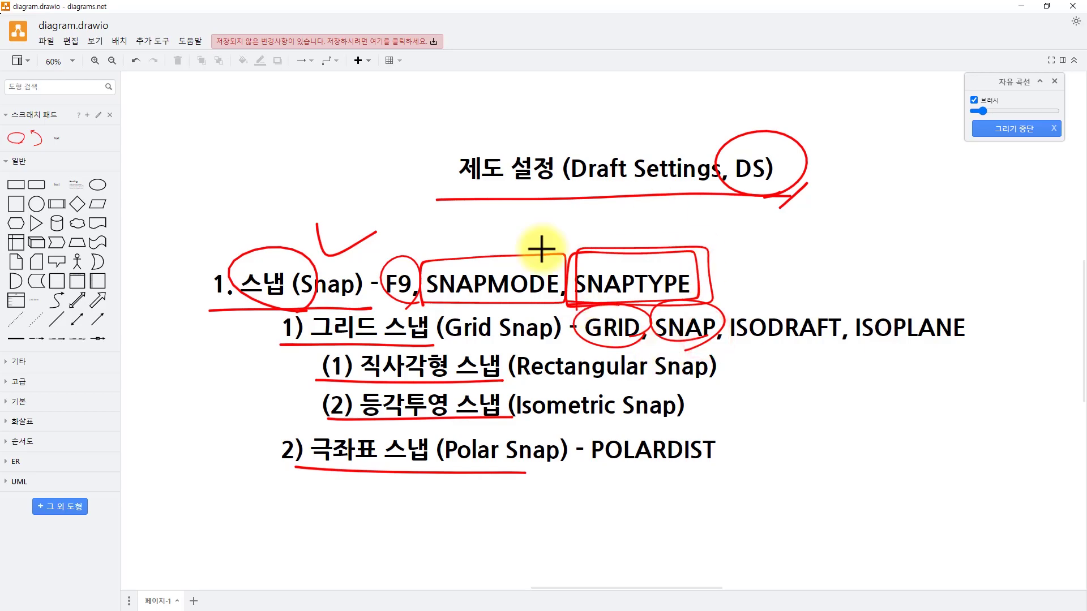
Step: Switch to AutoCAD and run the GRID command with the ON option
key("alt+Tab")
key("Escape")
key("Escape")
key("Escape")
type("grid")
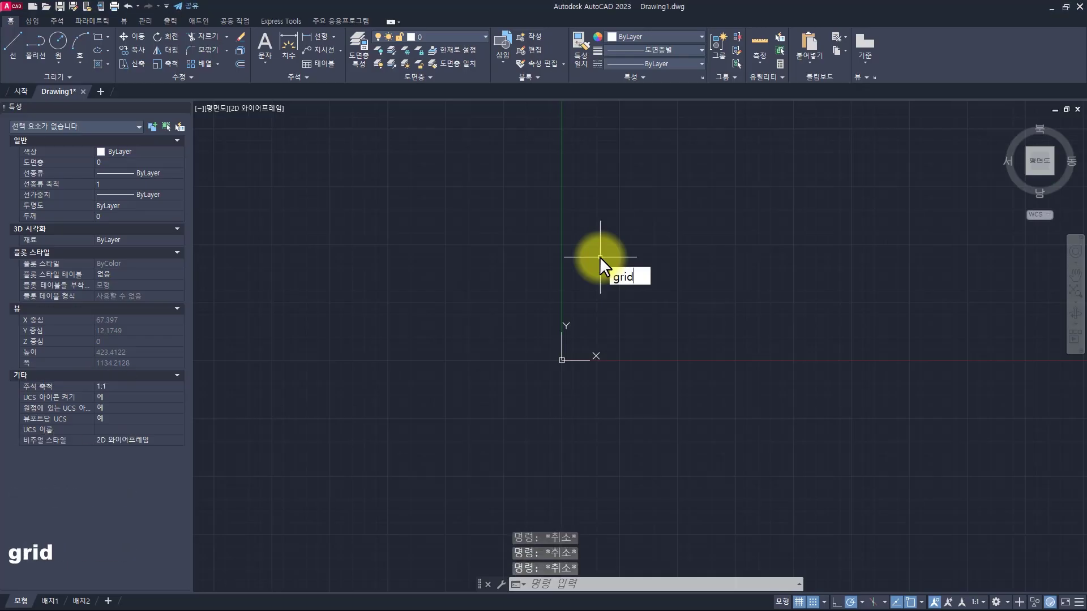
key("Return")
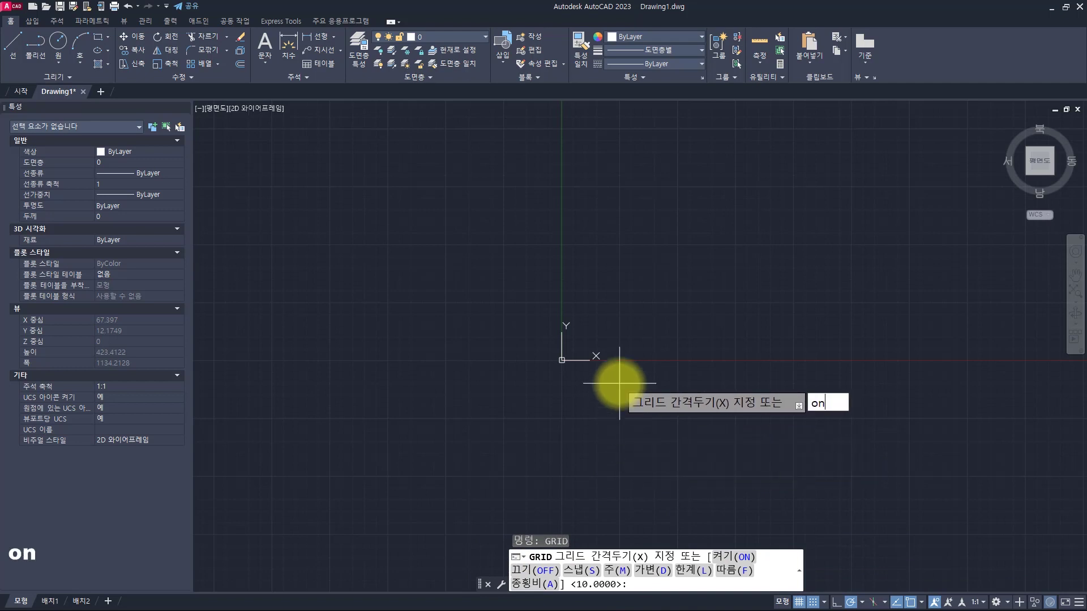
key("Return")
Step: Repeat the GRID command to turn the grid off and then on again
key("Return")
key("Return")
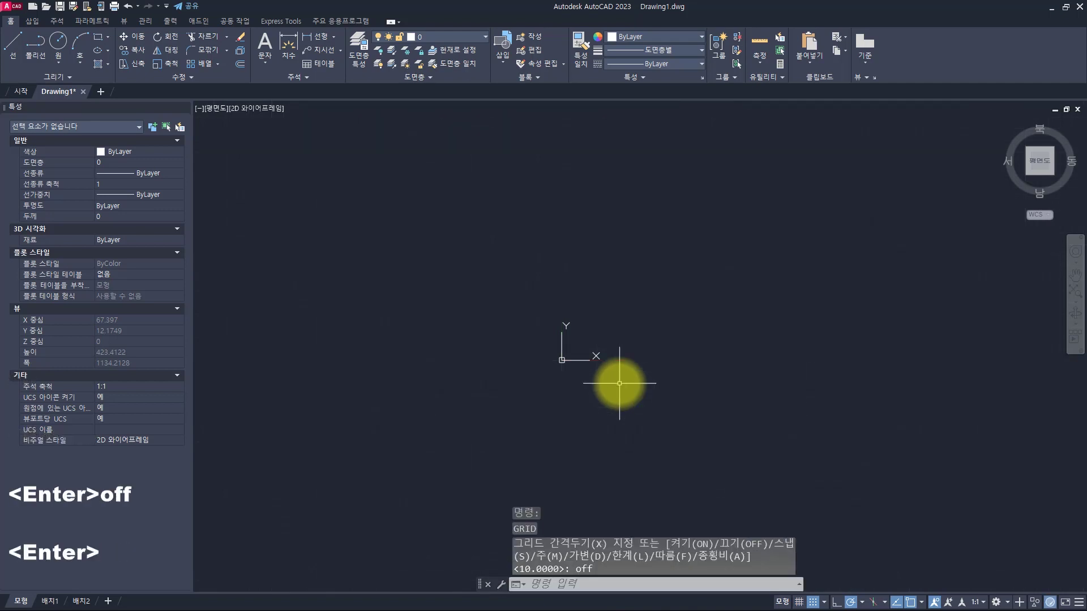
key("Return")
type("on")
key("Return")
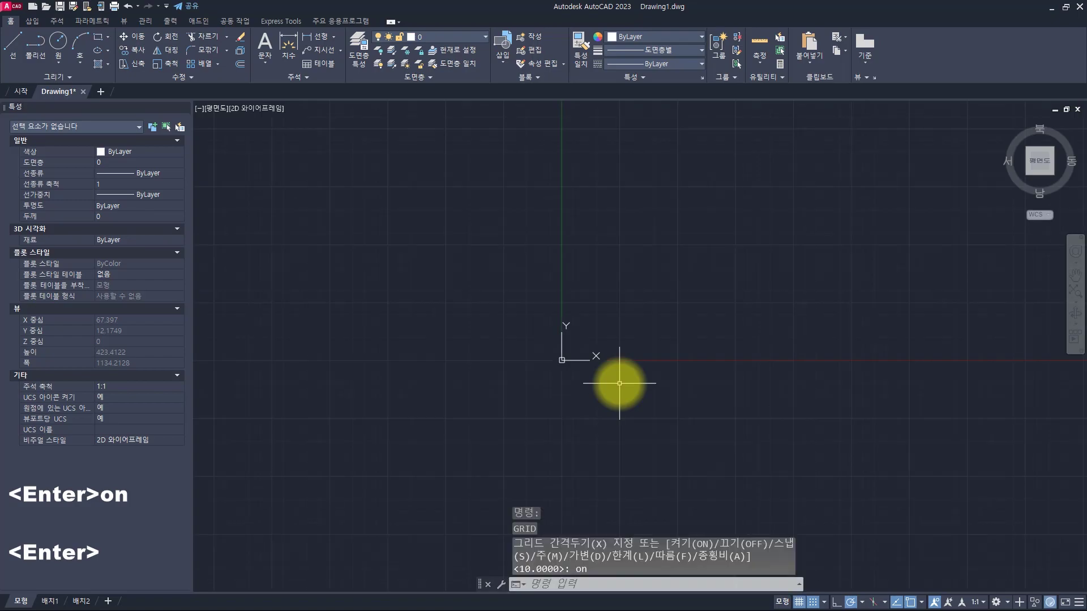
key("Escape")
key("Escape")
Step: Check the diagrams.net outline, return to AutoCAD to set the SNAP command's type to 원형 (P), and view the selected snap type
key("alt+Tab")
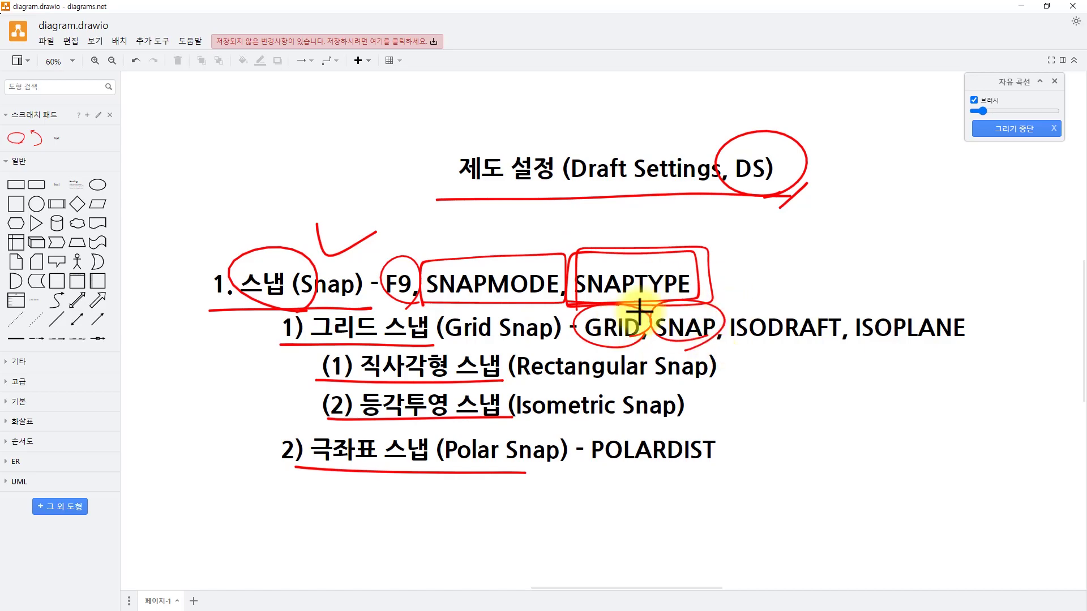
key("alt+Tab")
key("Escape")
key("Escape")
key("Escape")
type("snap")
key("Return")
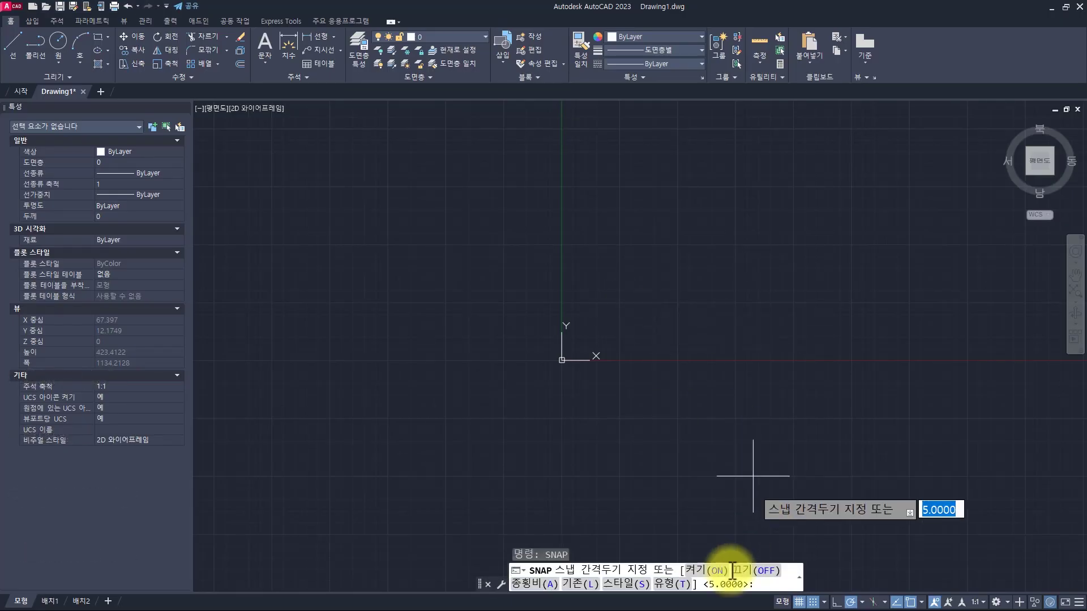
left_click(660, 589)
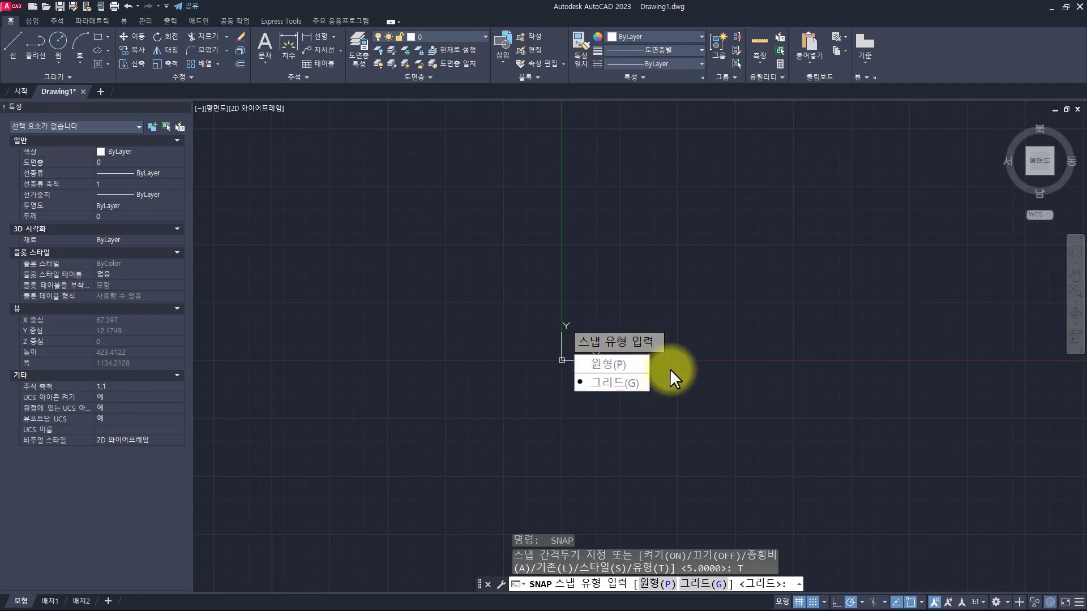
left_click(609, 363)
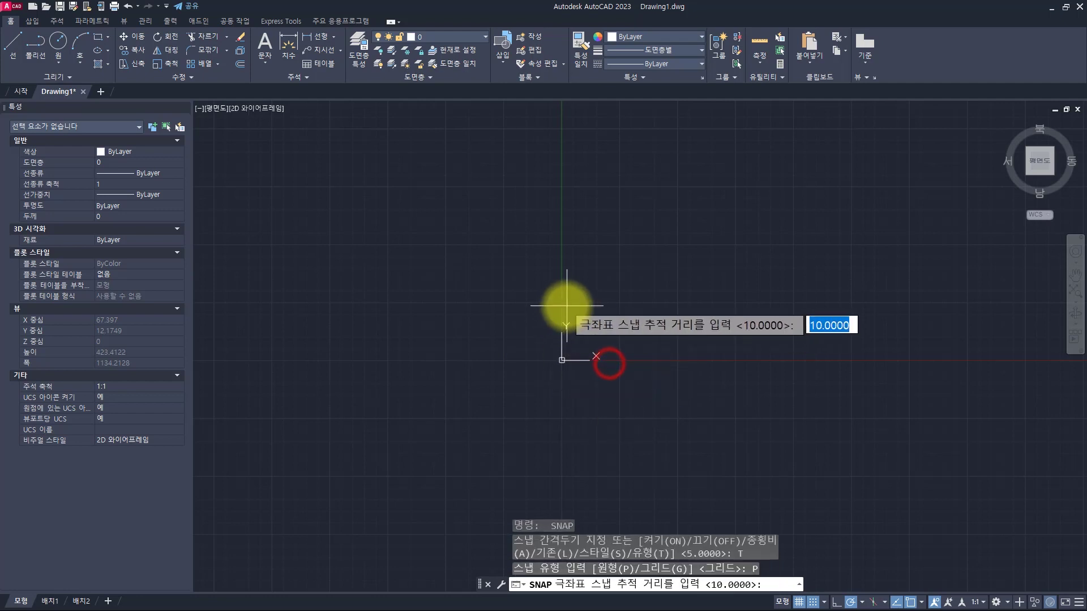
key("Escape")
key("Escape")
right_click(815, 603)
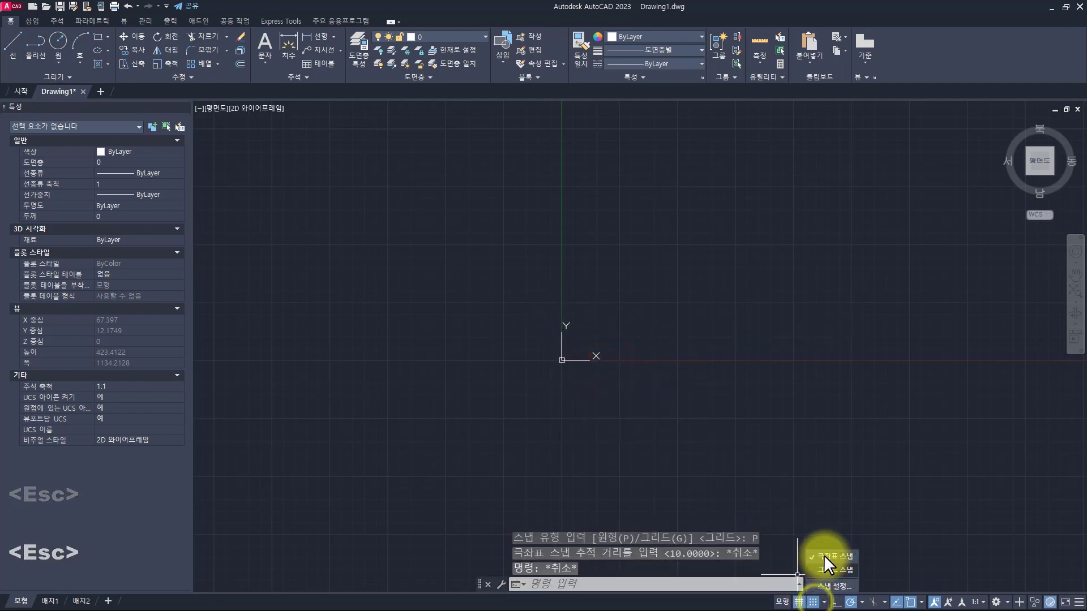
Step: Switch to diagrams.net and draw additional freehand loops around GRID and SNAP on the Grid Snap line
key("Escape")
key("Escape")
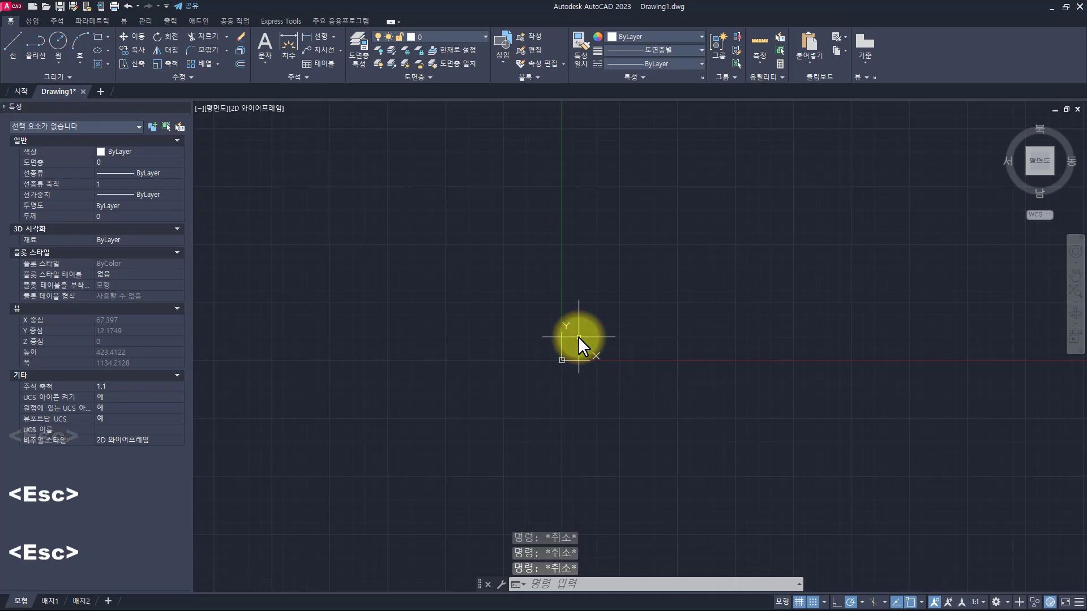
key("alt+Tab")
mouse_move(570, 347)
left_mouse_down()
mouse_move(719, 342)
mouse_move(606, 292)
mouse_move(578, 344)
left_mouse_up()
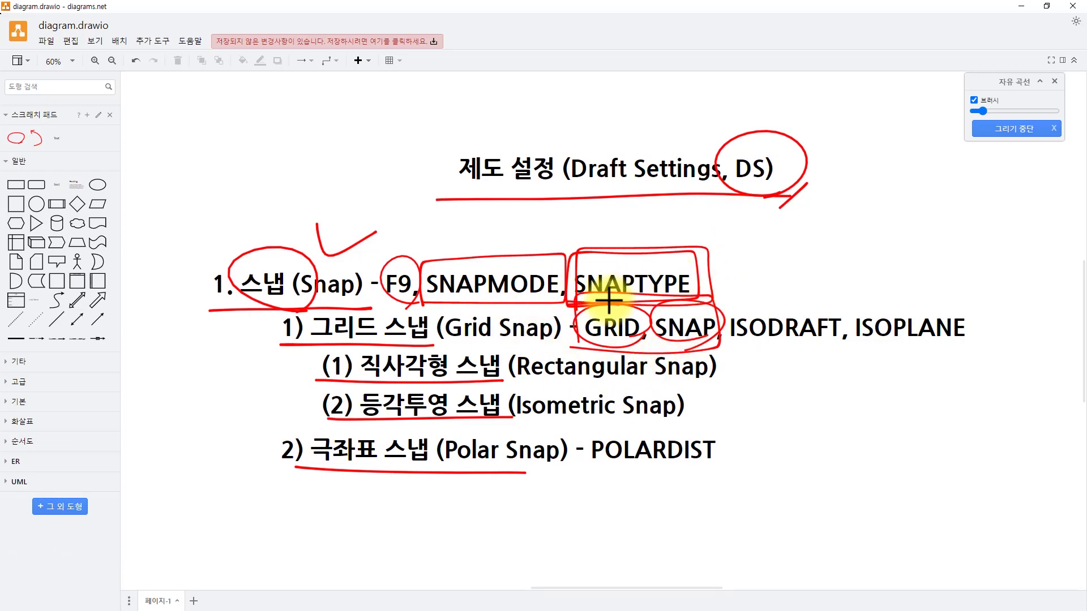
mouse_move(609, 300)
left_mouse_down()
mouse_move(671, 332)
mouse_move(720, 332)
mouse_move(596, 315)
mouse_move(686, 324)
mouse_move(650, 322)
mouse_move(628, 286)
left_mouse_up()
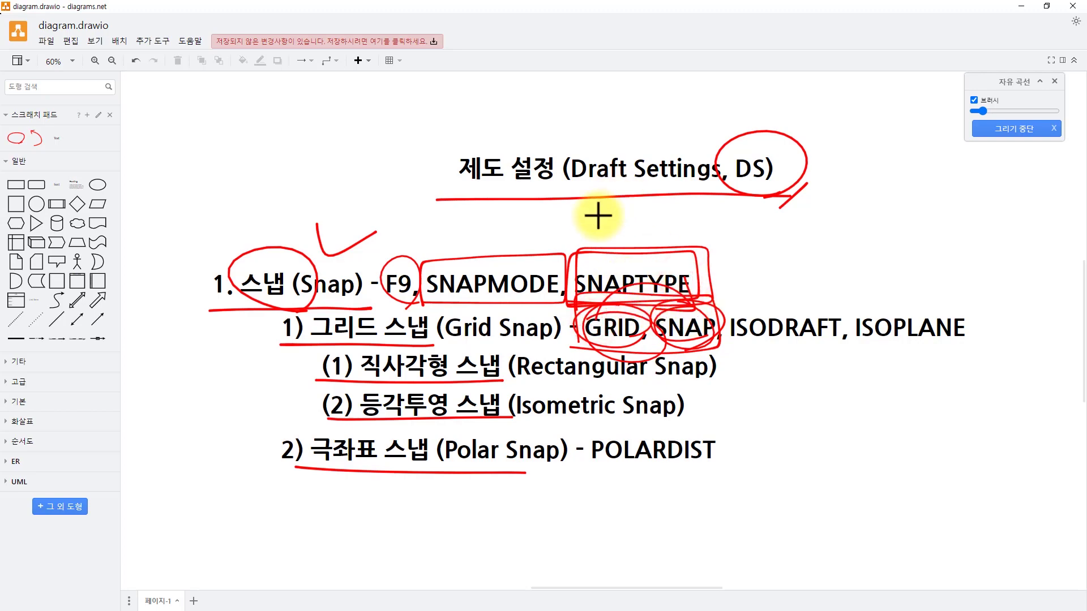
Step: Switch to AutoCAD, open the drafting settings with DS, and change the snap type to 그리드 스냅(R)
key("alt+Tab")
type("ds")
key("space")
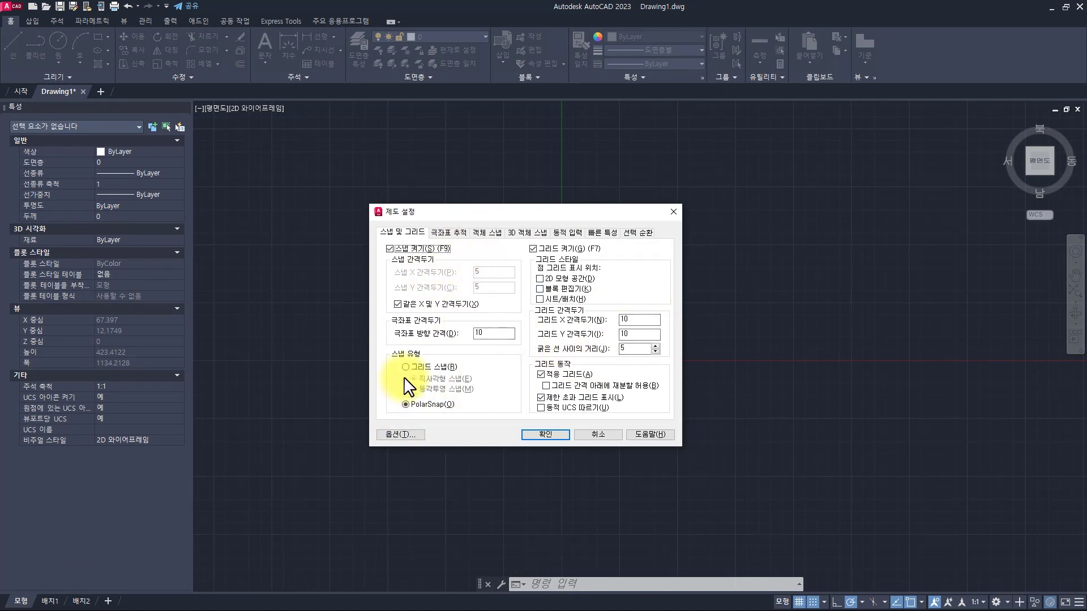
left_click(419, 366)
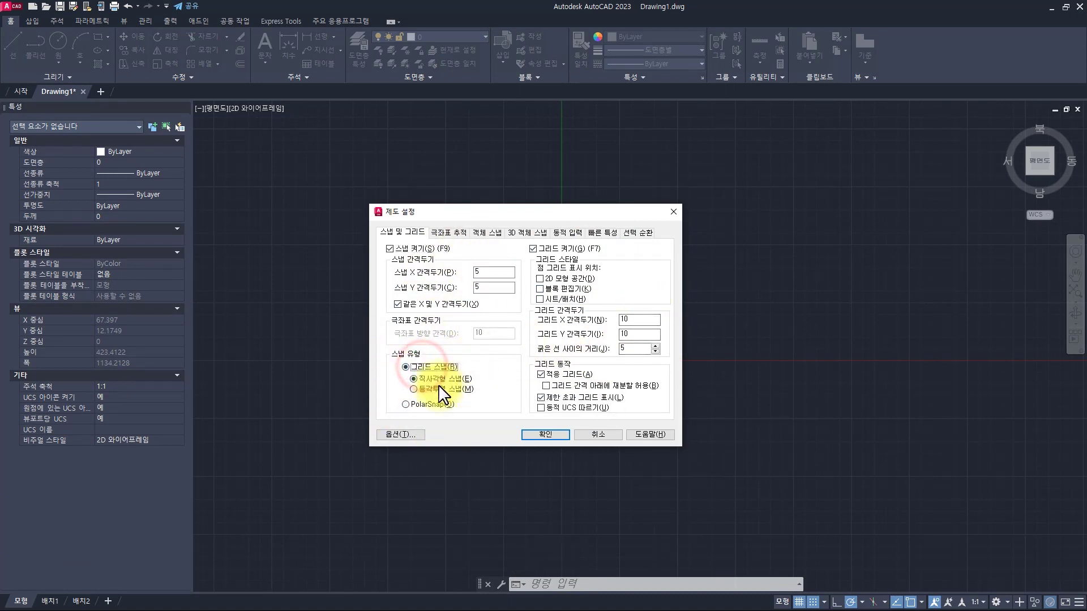
Step: Set the grid X and Y spacing to 0 in the drafting settings and apply the changes
left_click(651, 319)
left_click(498, 274)
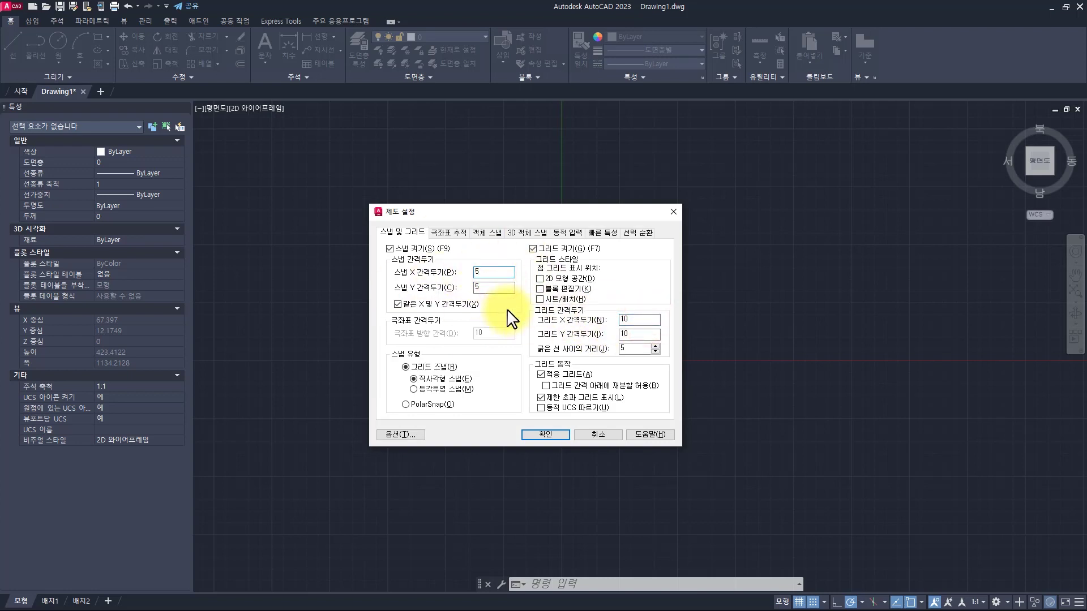
double_click(485, 272)
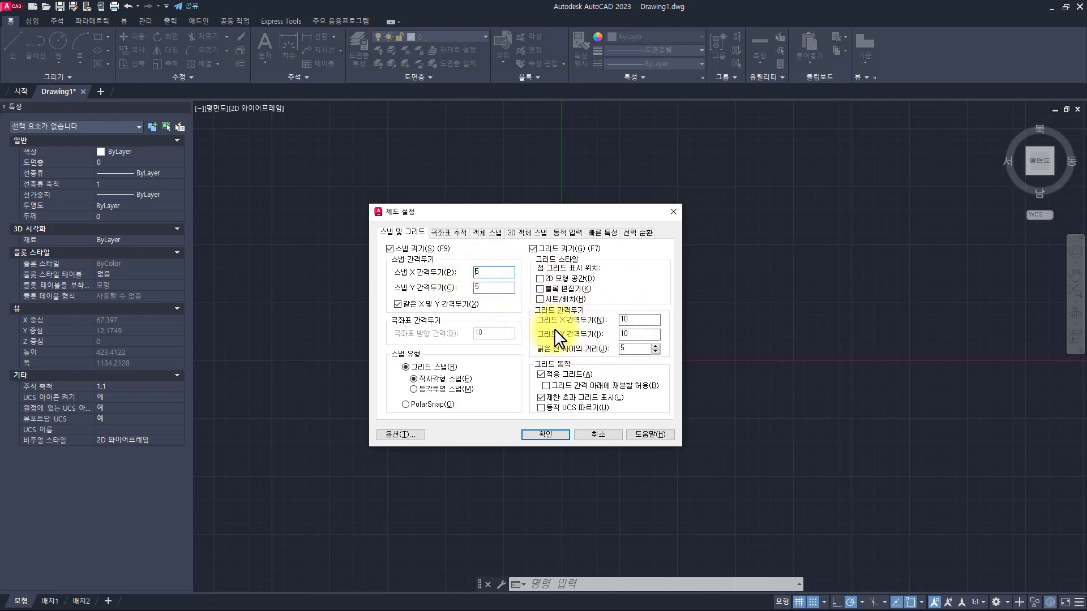
double_click(625, 320)
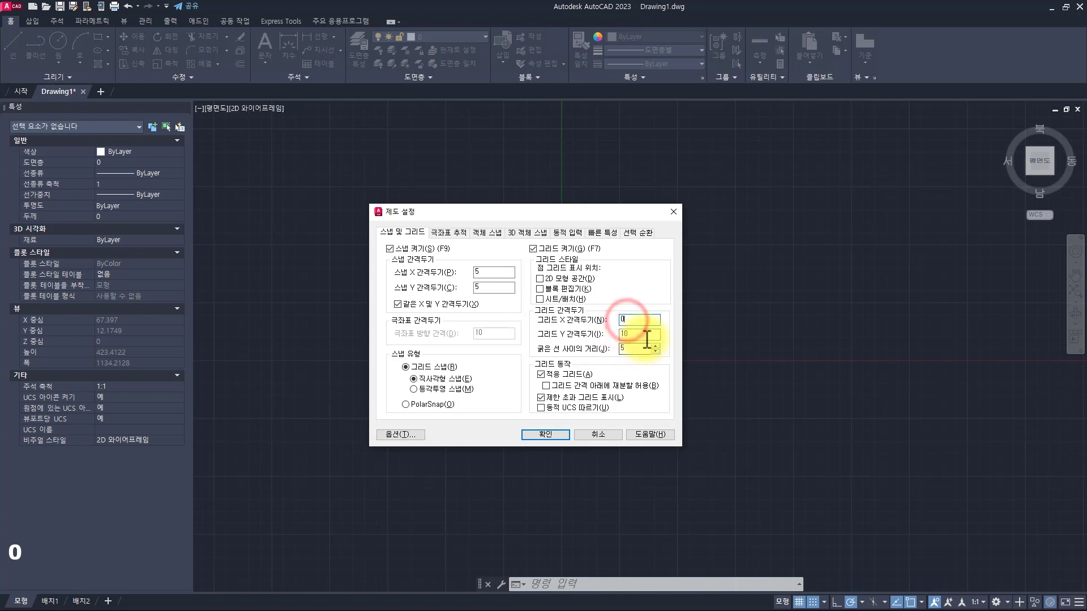
double_click(642, 335)
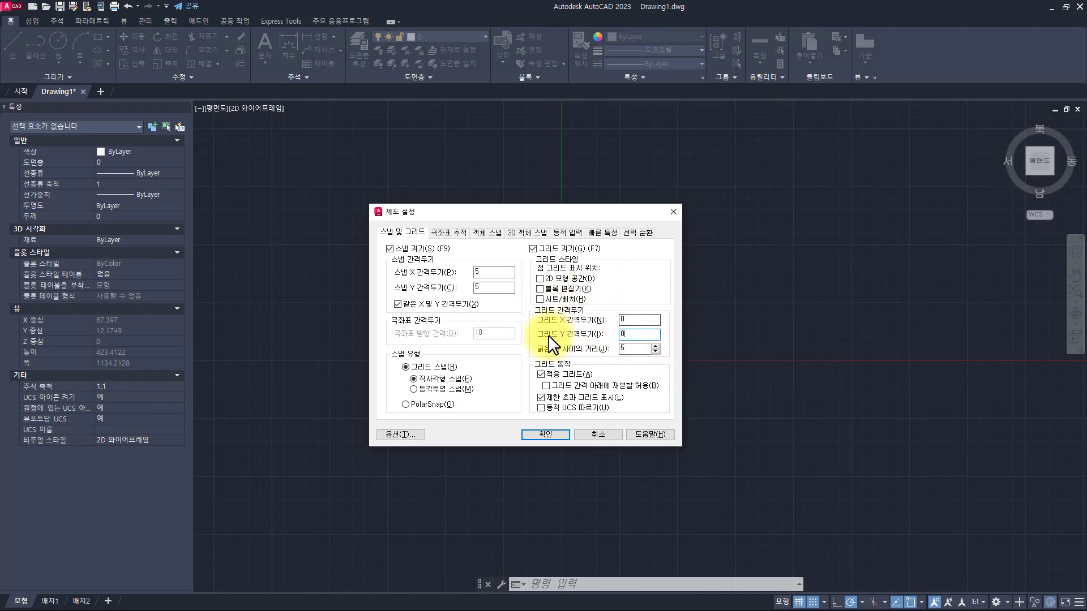
left_click(545, 434)
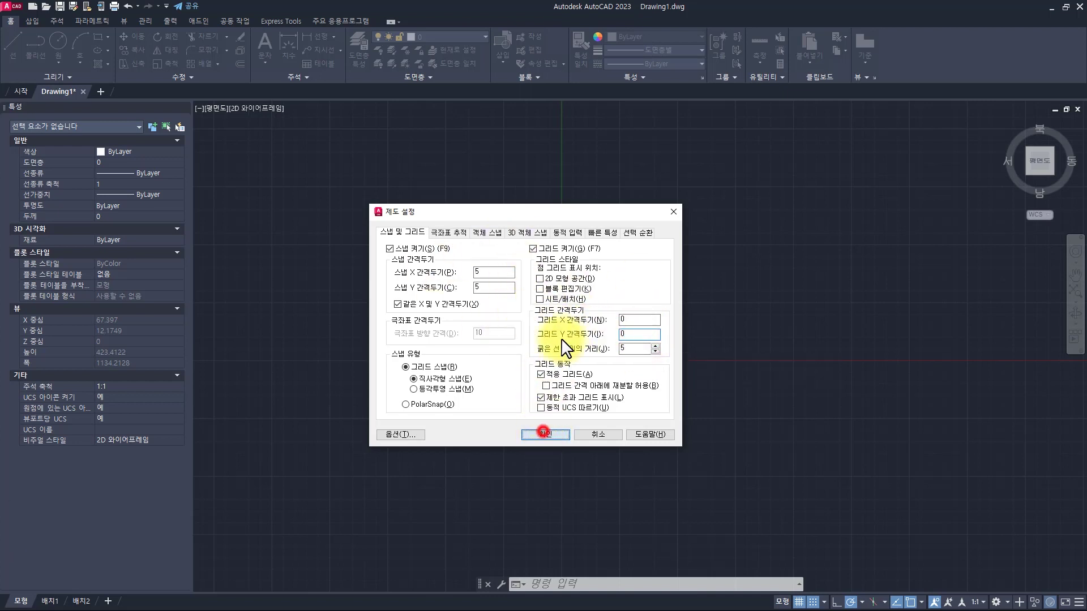
Step: Run the GRID command and enter a grid spacing of 0
type("grid")
key("Return")
type("0")
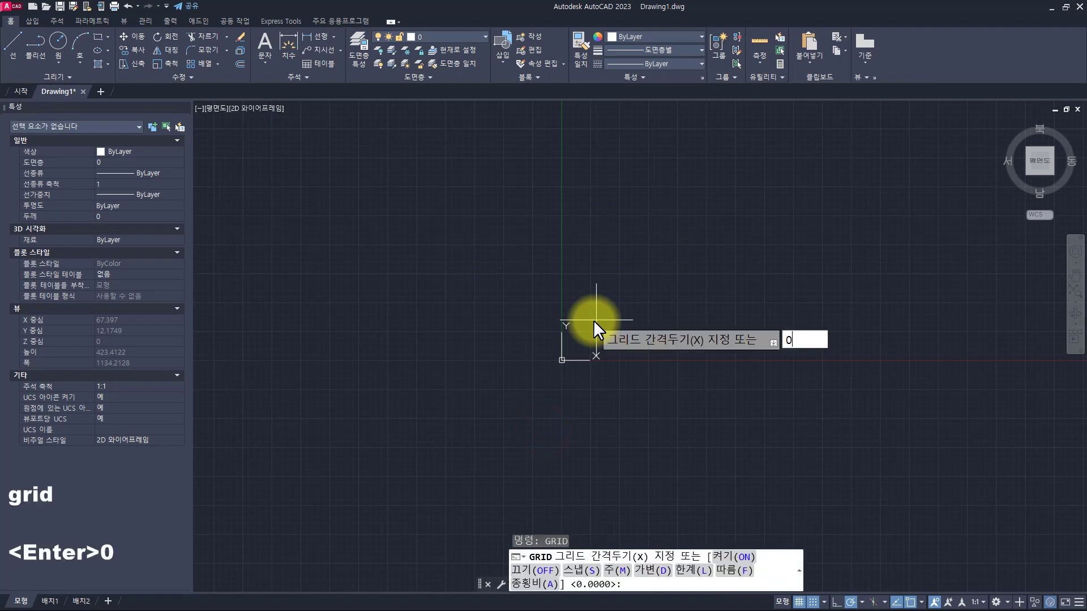
key("Return")
key("Escape")
key("Escape")
key("Escape")
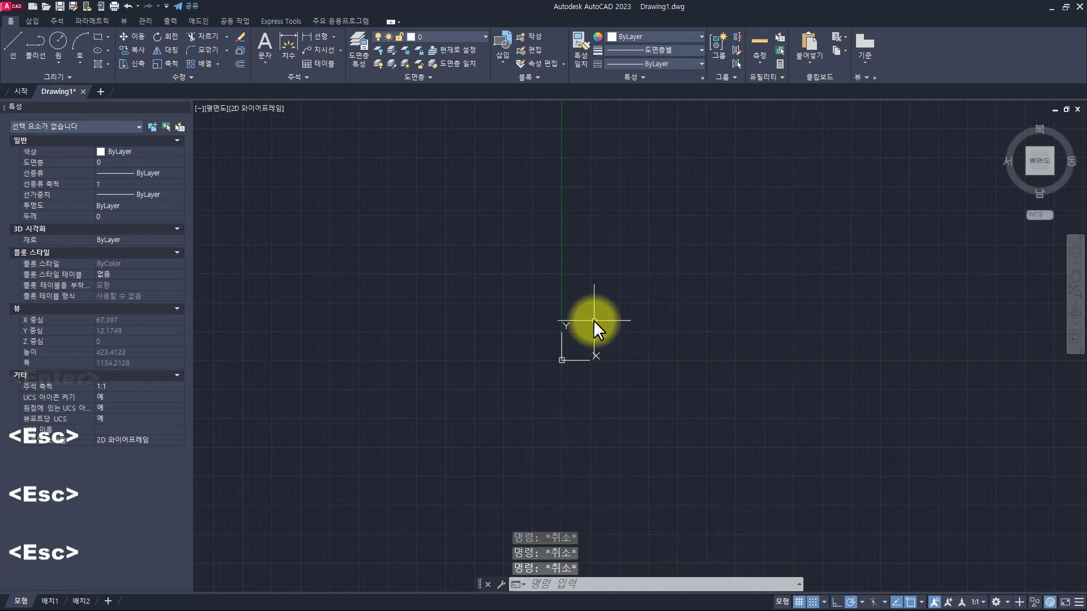
Step: Run the SNAP command and set the snap spacing to 10
type("snap")
key("Return")
type("10")
key("Return")
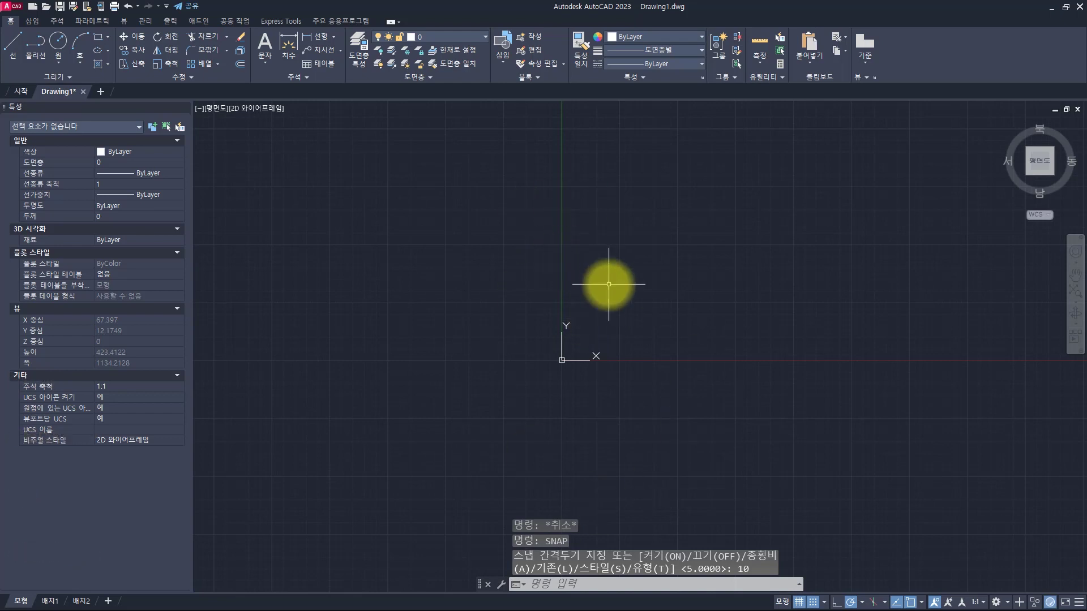
Step: Repeat the SNAP command to set the snap spacing to 20 and then back to 10
key("Return")
type("20")
key("Return")
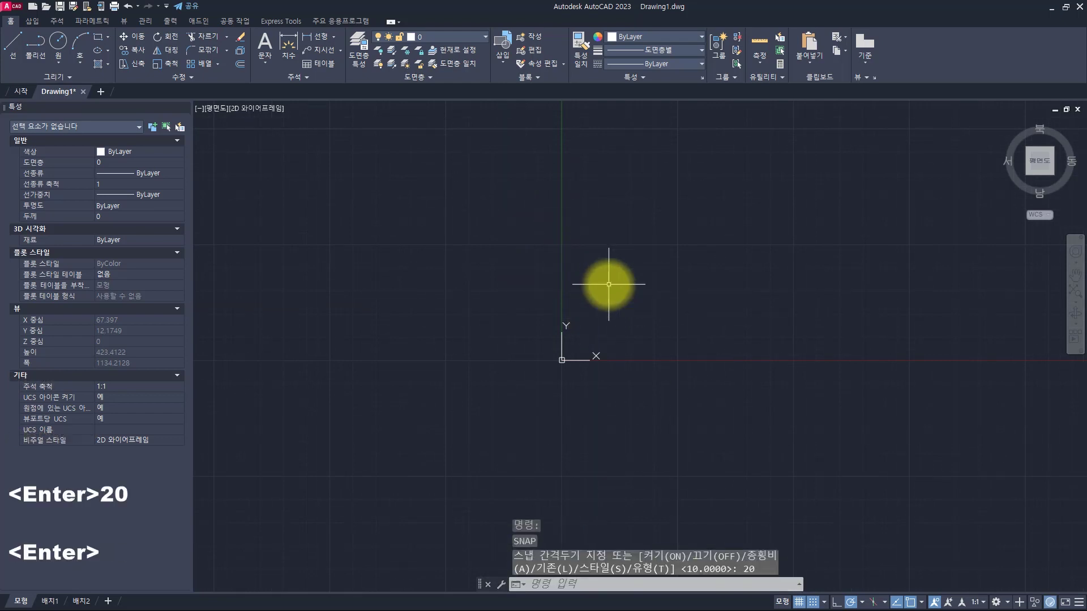
key("Return")
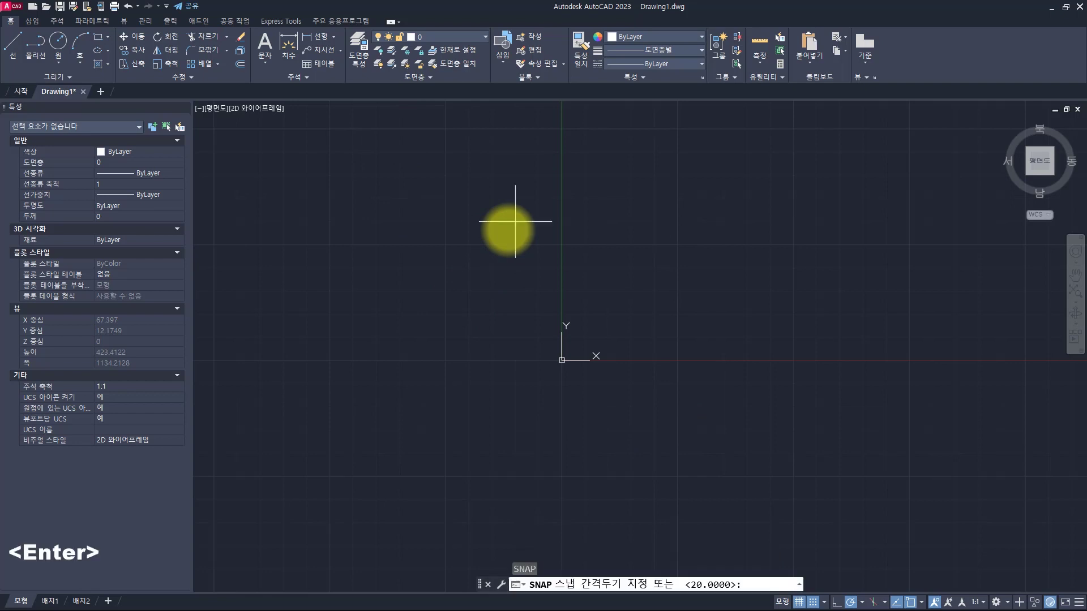
key("Escape")
key("Escape")
key("Escape")
key("Escape")
Step: Run the SNAP command again and set the snap spacing to 30
type("snap")
key("Return")
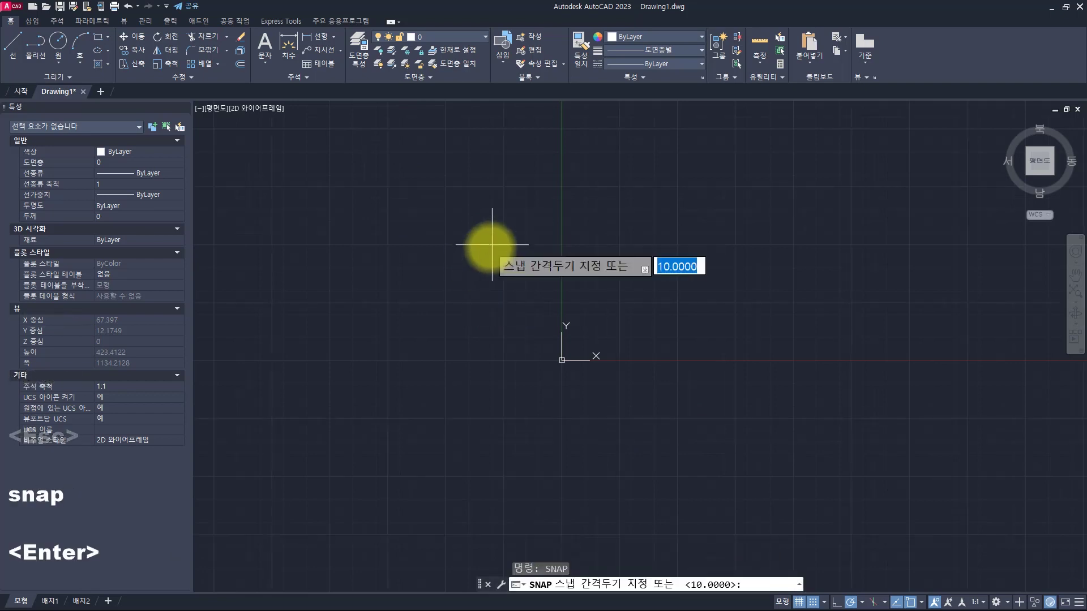
type("30")
key("Return")
key("Return")
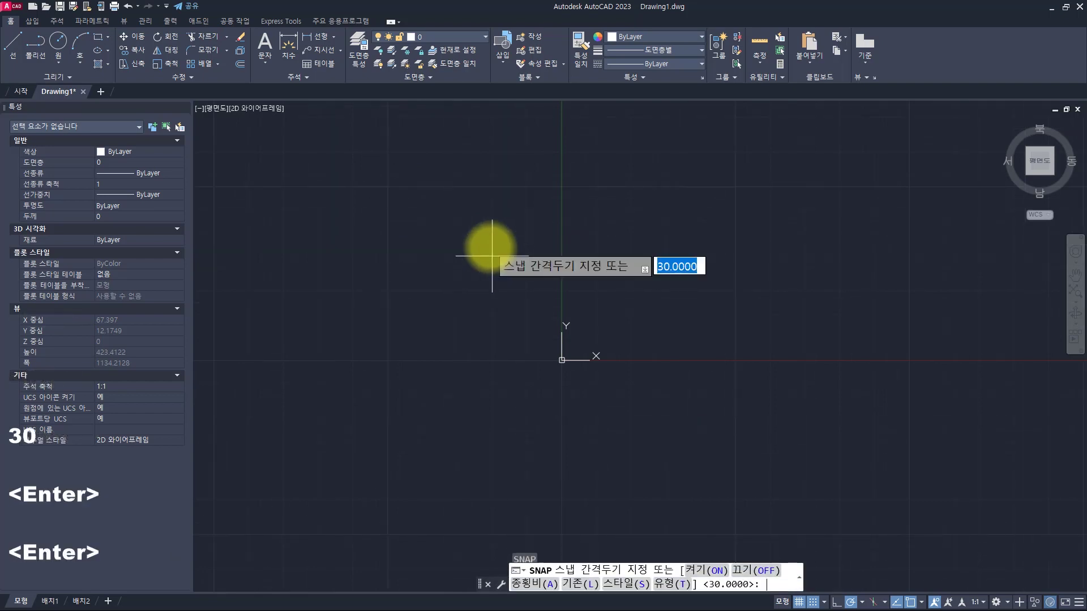
key("Escape")
key("Escape")
Step: Enter 0 as the grid spacing again with the GRID command so the grid follows the snap spacing
type("grid")
key("Return")
type("0")
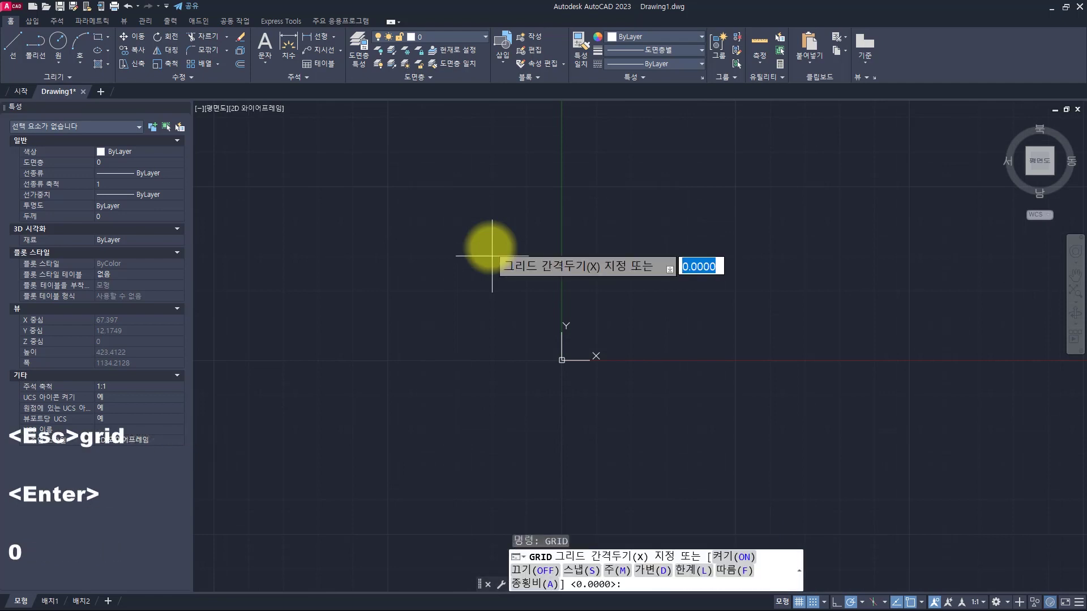
key("Return")
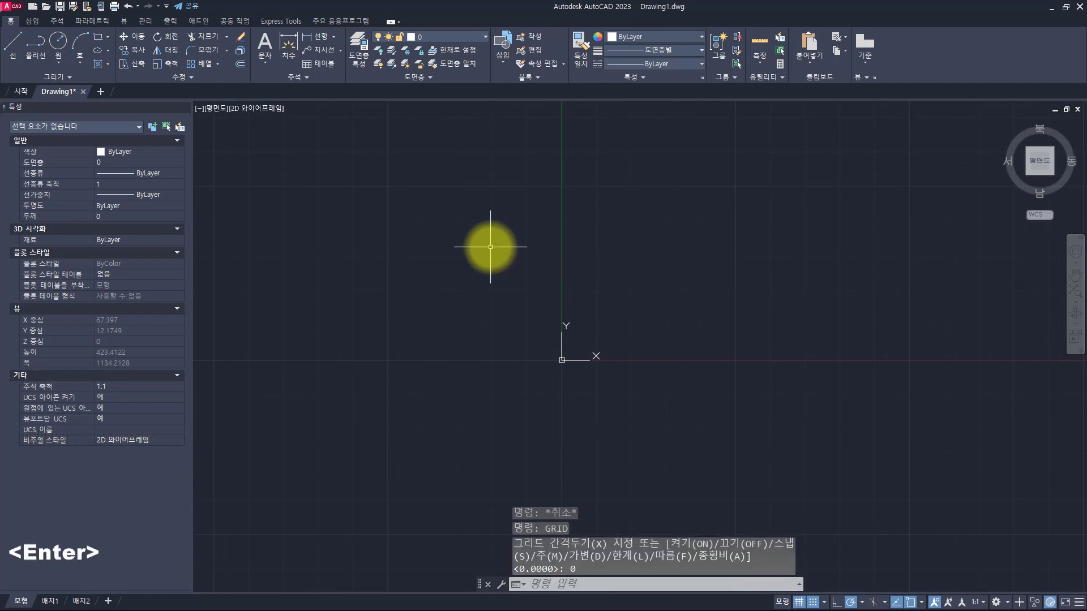
Step: Repeat the GRID command and set the grid spacing to 10
key("Return")
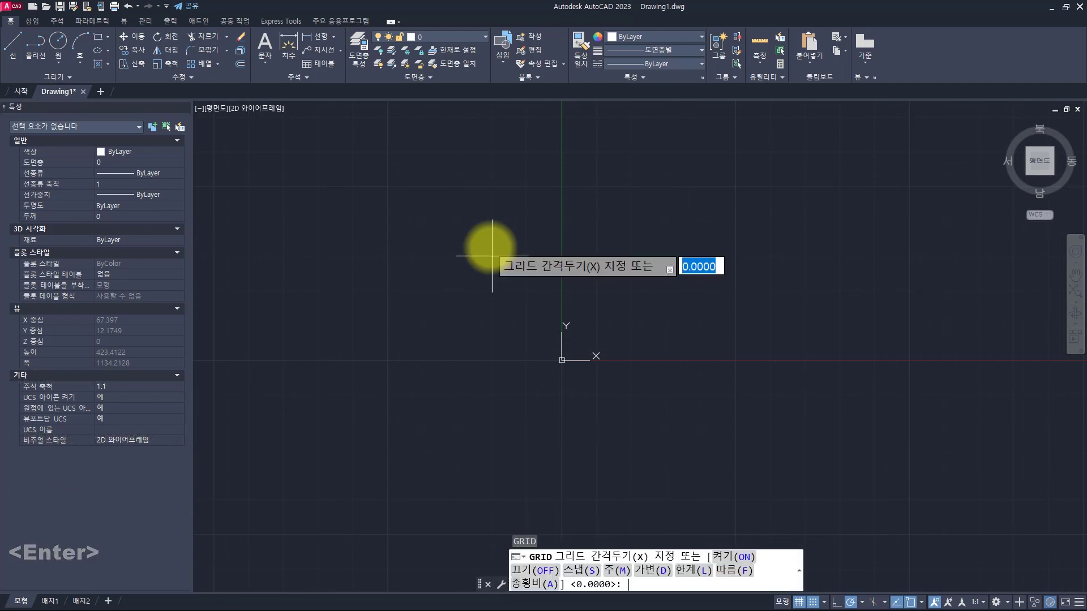
type("10")
key("Return")
key("Escape")
key("Escape")
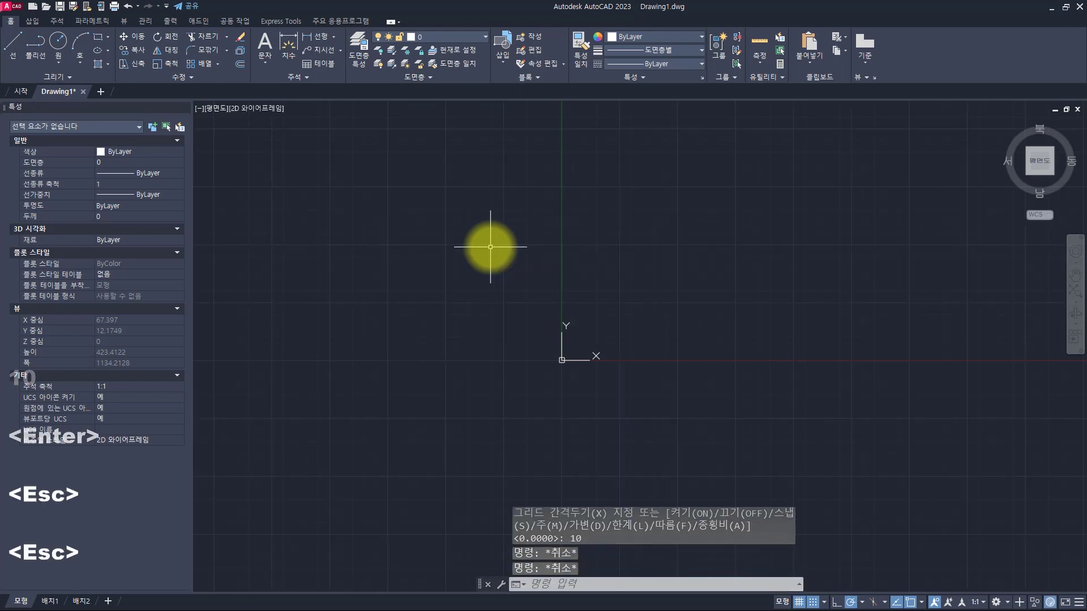
Step: Try to set the snap spacing to 0 with the SNAP command
type("snap")
key("Return")
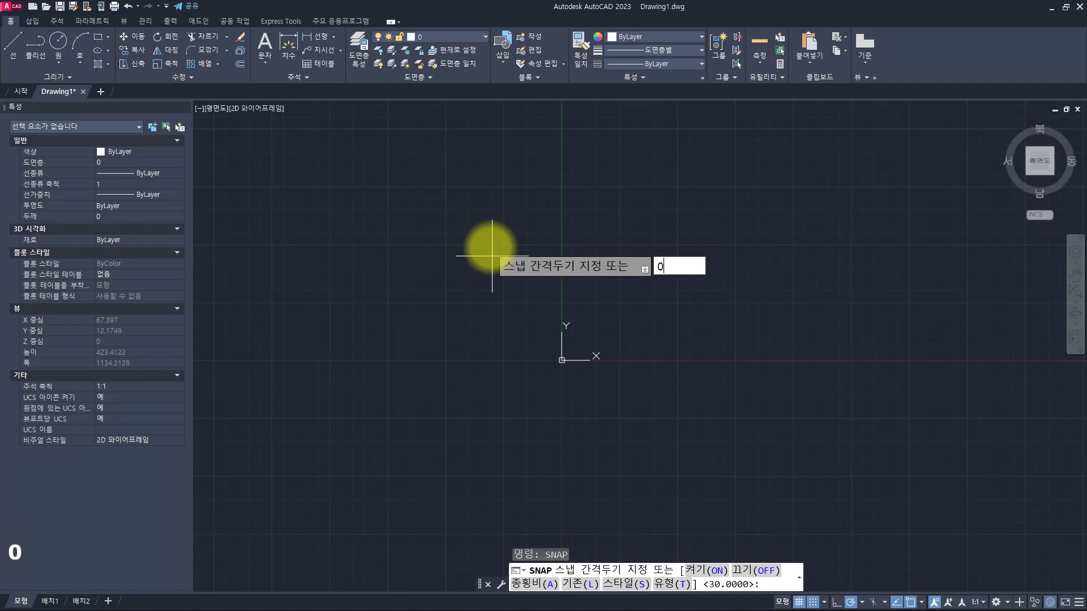
key("Return")
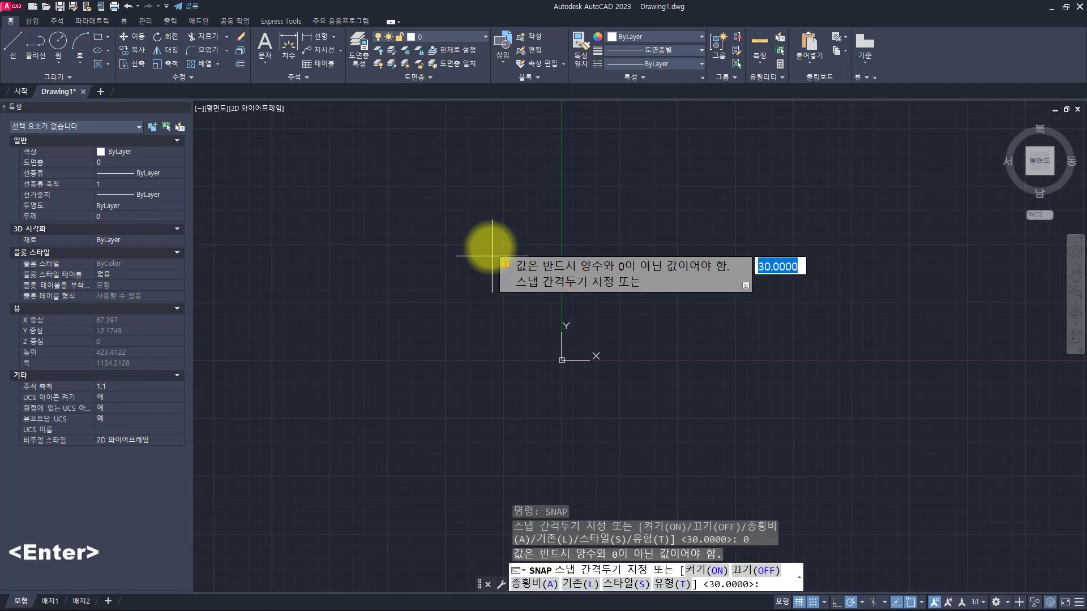
key("Escape")
Step: Switch to diagrams.net and draw freehand curved arrows linking GRID and SNAP beneath SNAPTYPE
key("alt+Tab")
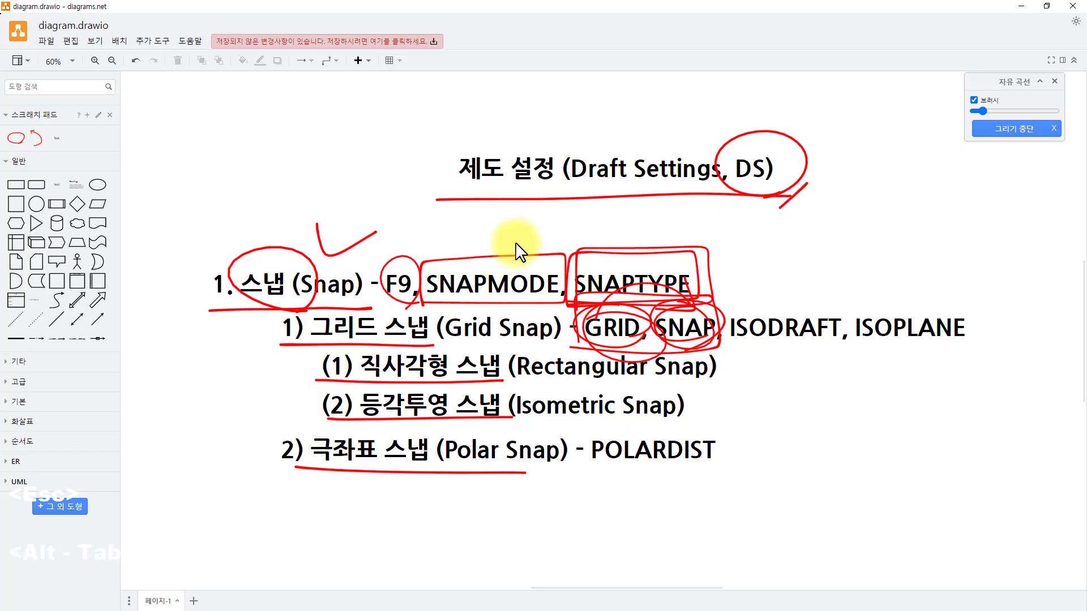
left_click_drag(691, 280, 707, 299)
left_click_drag(702, 289, 687, 301)
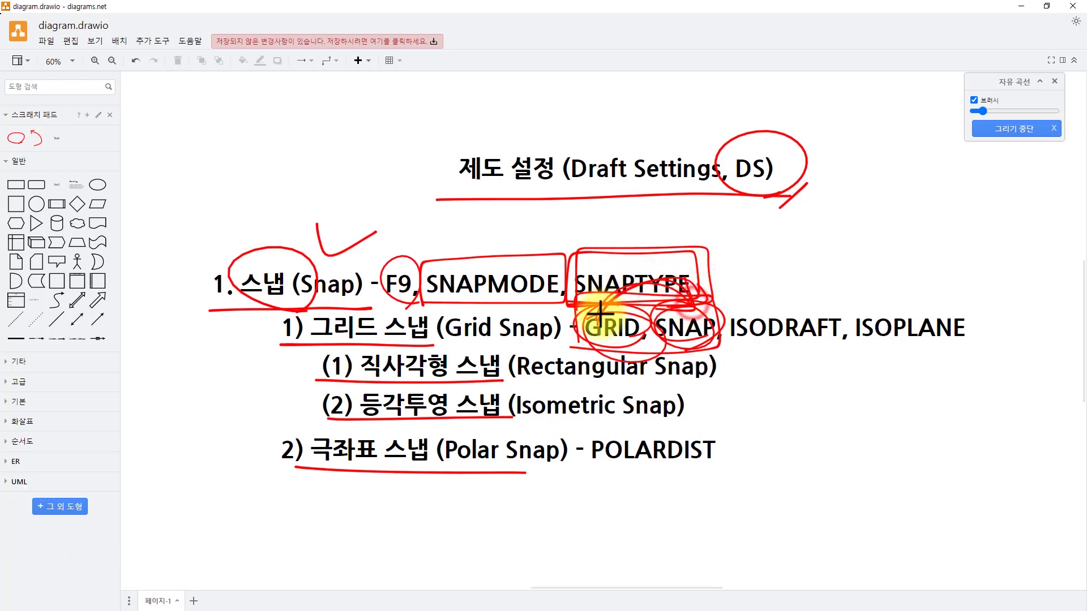
left_click_drag(630, 273, 612, 313)
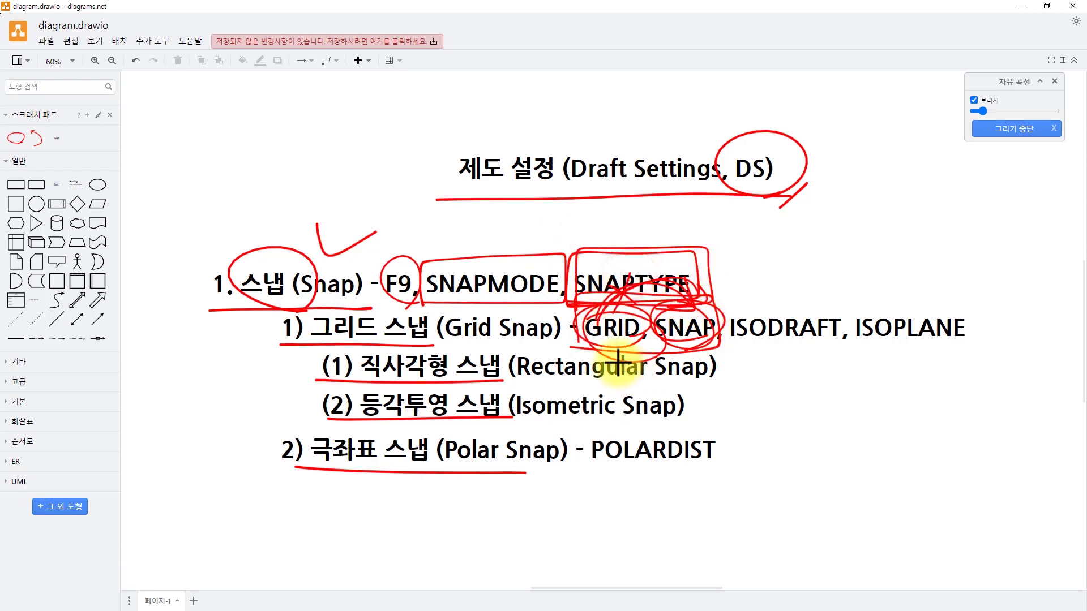
Step: Underline the Rectangular Snap and Isometric Snap lines again and link them with a curved freehand arrow pointing to Isometric Snap
left_click_drag(323, 380, 501, 381)
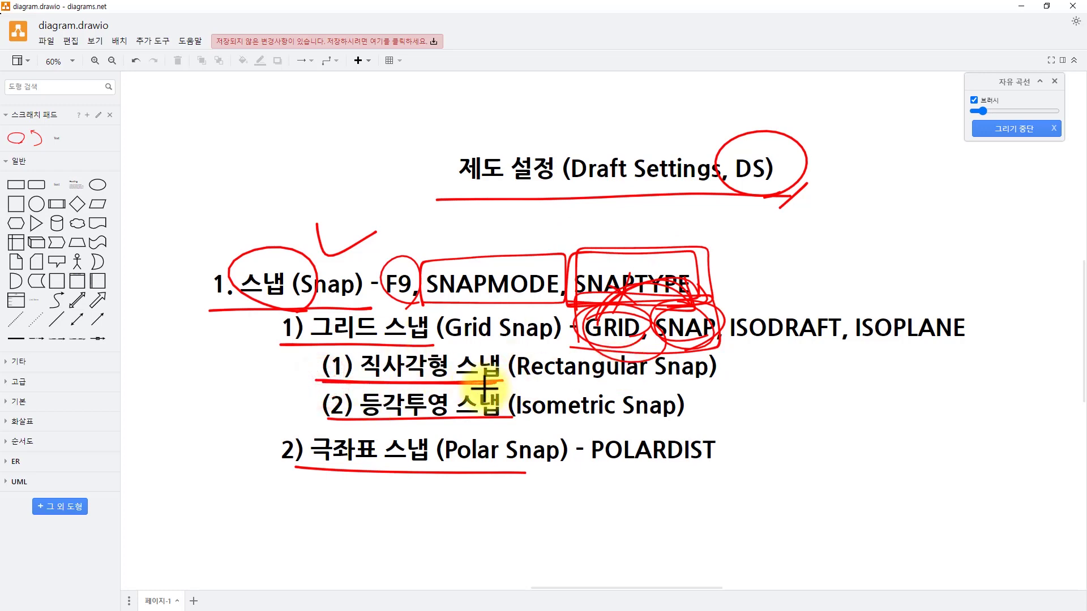
left_click_drag(315, 424, 509, 422)
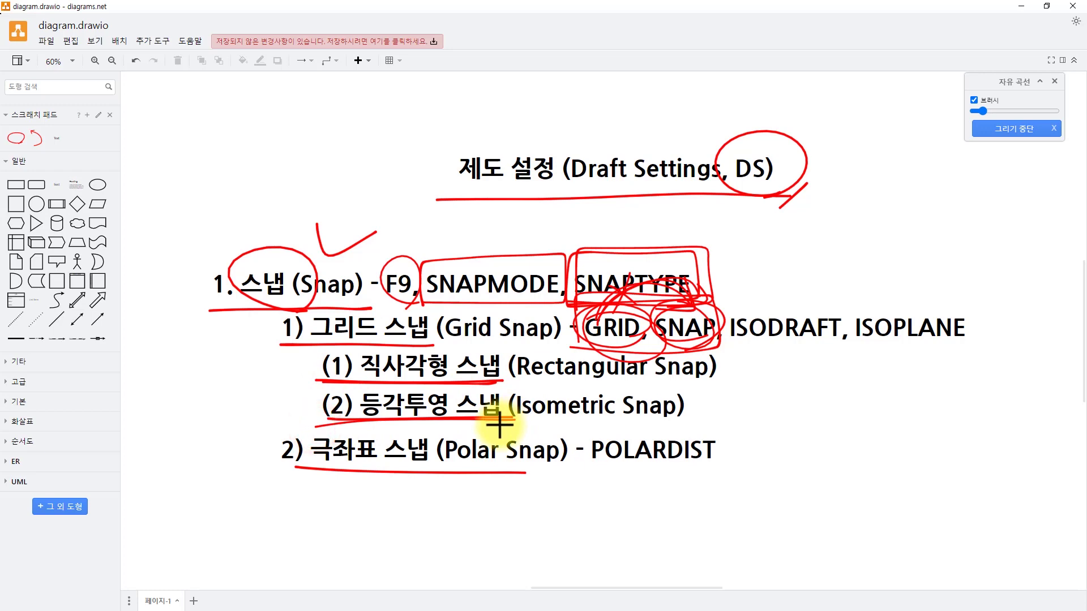
left_click_drag(317, 366, 319, 417)
Step: Circle ISODRAFT and ISOPLANE, joined by a curved arrow towards ISODRAFT, and cross out ISOPLANE
mouse_move(764, 344)
left_mouse_down()
mouse_move(728, 339)
mouse_move(815, 277)
mouse_move(800, 359)
mouse_move(812, 344)
left_mouse_up()
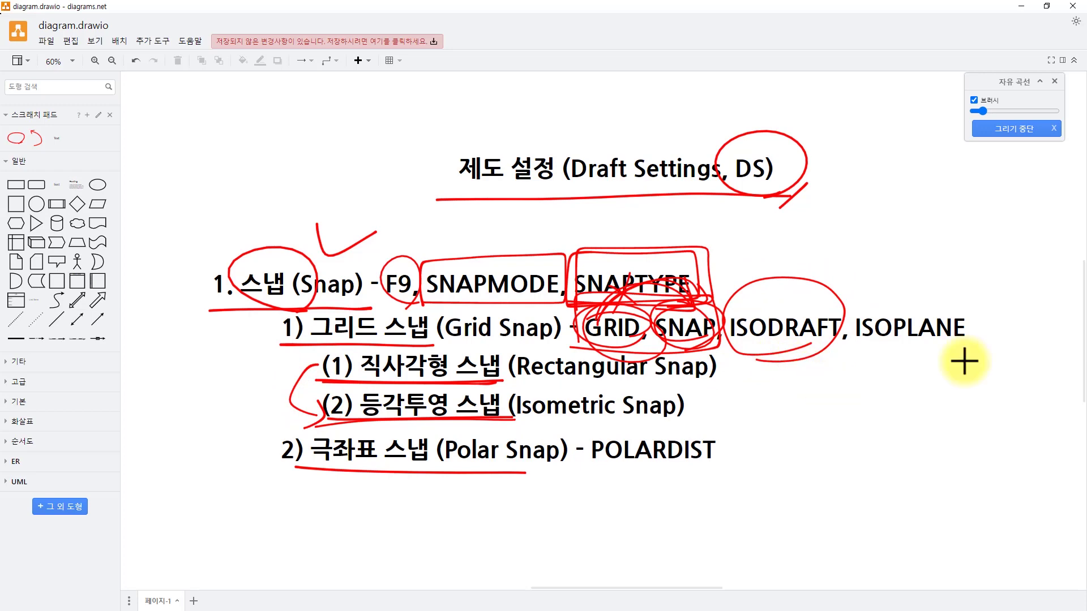
mouse_move(970, 359)
left_mouse_down()
mouse_move(980, 300)
mouse_move(902, 339)
mouse_move(897, 302)
mouse_move(783, 266)
mouse_move(824, 274)
left_mouse_up()
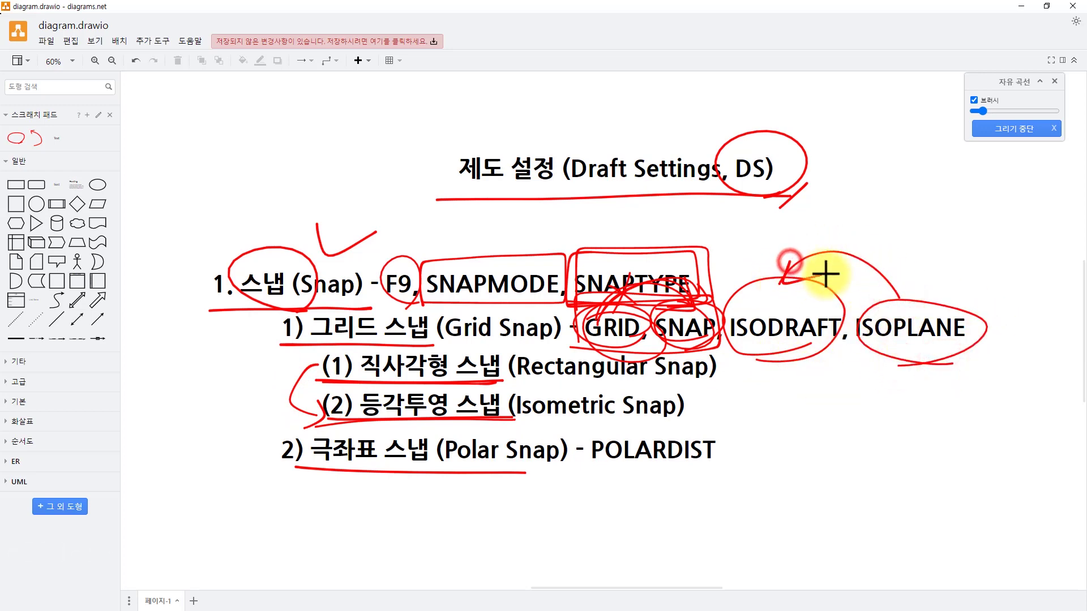
left_click_drag(969, 290, 860, 360)
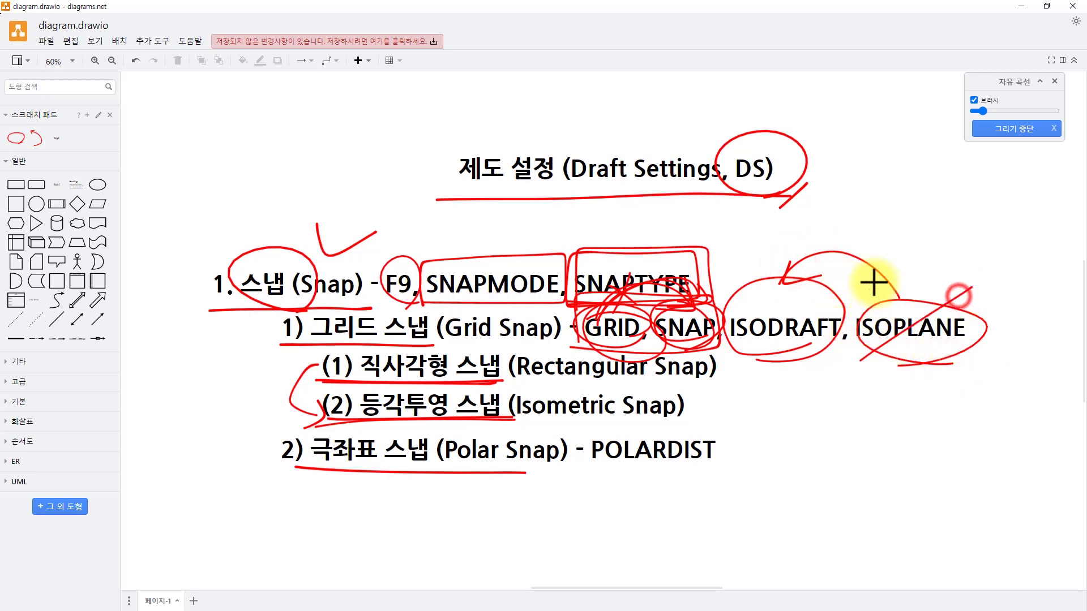
left_click_drag(873, 282, 954, 370)
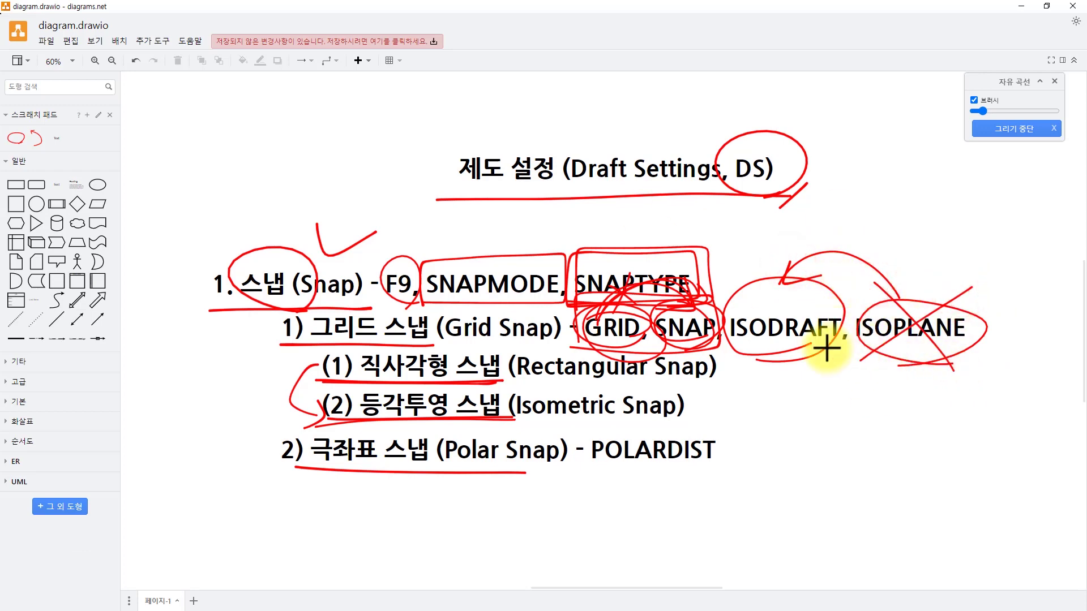
Step: Switch to AutoCAD, run the ISODRAFT command to view its orthographic and isoplane options, and leave it without choosing one
key("alt+Tab")
key("Escape")
key("Escape")
key("Escape")
key("Escape")
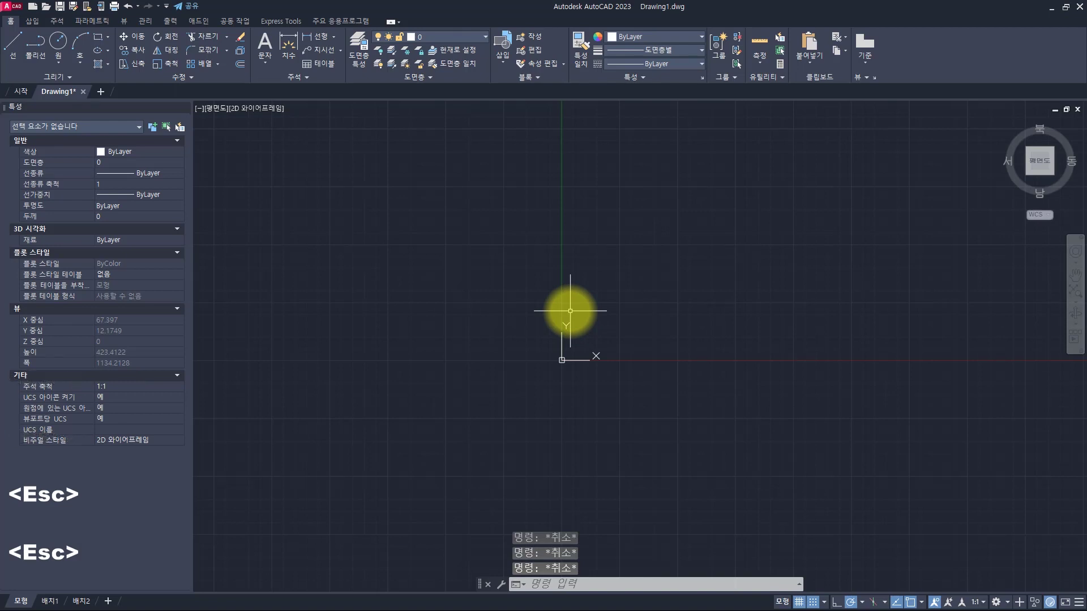
type("isodraft")
key("Return")
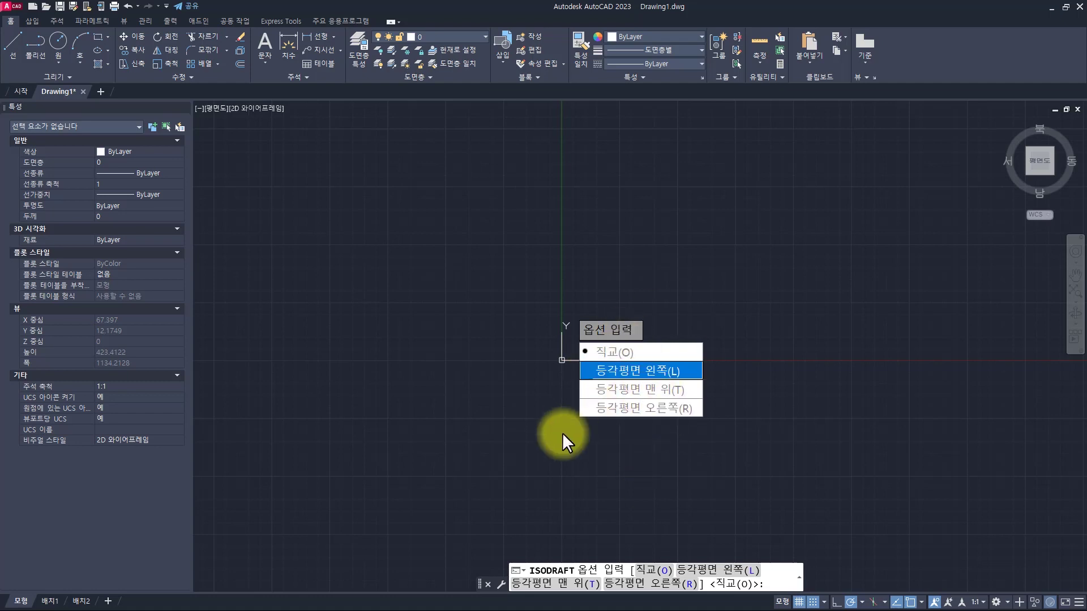
key("Escape")
key("Escape")
key("Escape")
key("Escape")
Step: Run the ISOPLANE command to view its left, top and right plane options, and leave it without choosing one
type("isoplane")
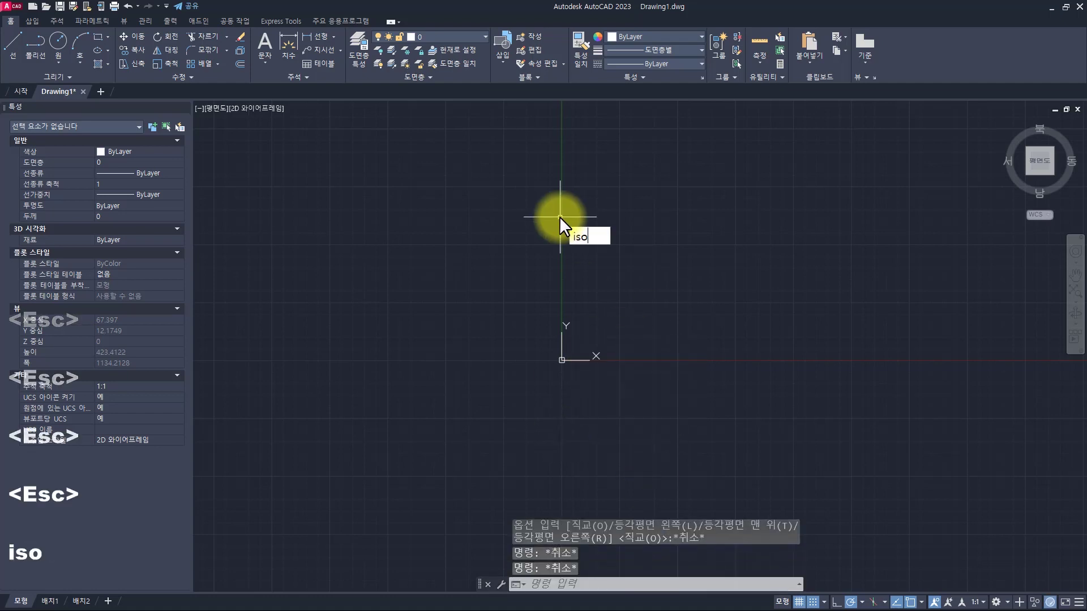
key("Return")
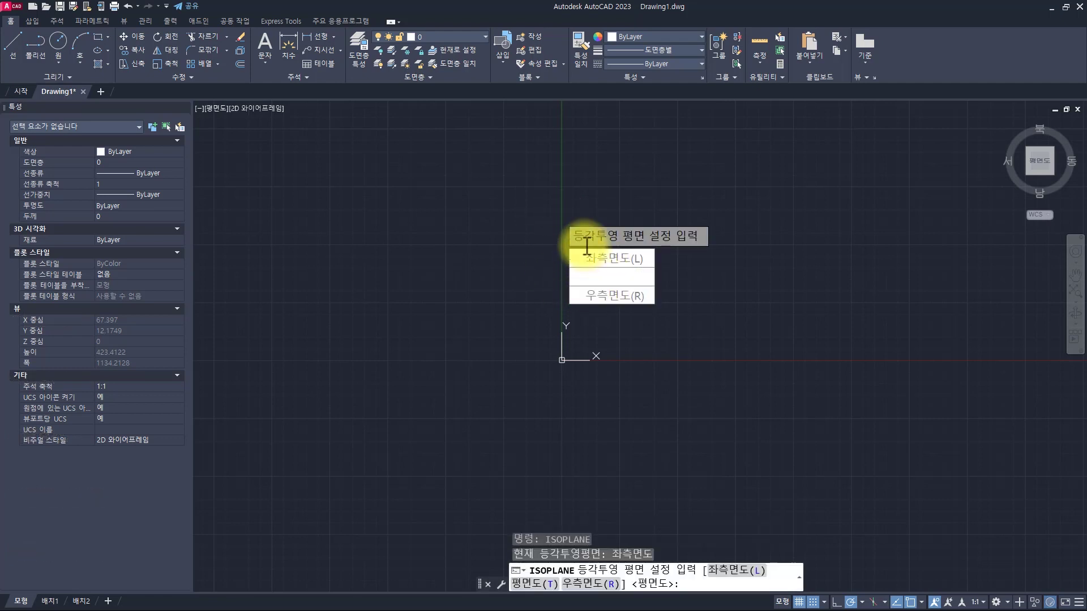
key("Escape")
key("Escape")
key("Escape")
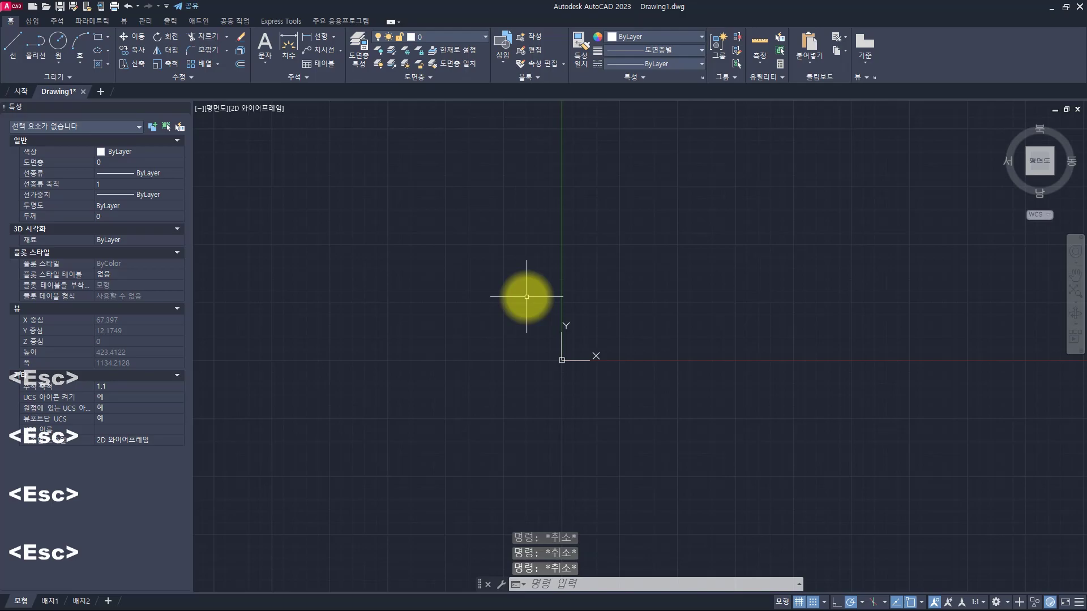
Step: Switch to diagrams.net and cross out ISOPLANE again with two freehand diagonal strokes
key("alt+Tab")
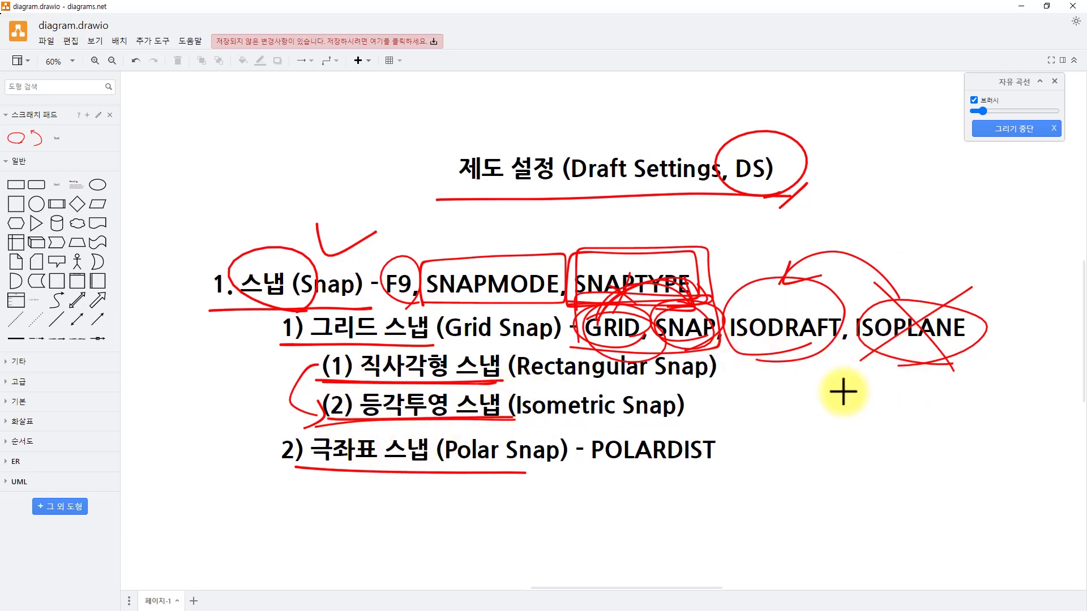
left_click_drag(856, 367, 990, 295)
left_click_drag(867, 279, 974, 376)
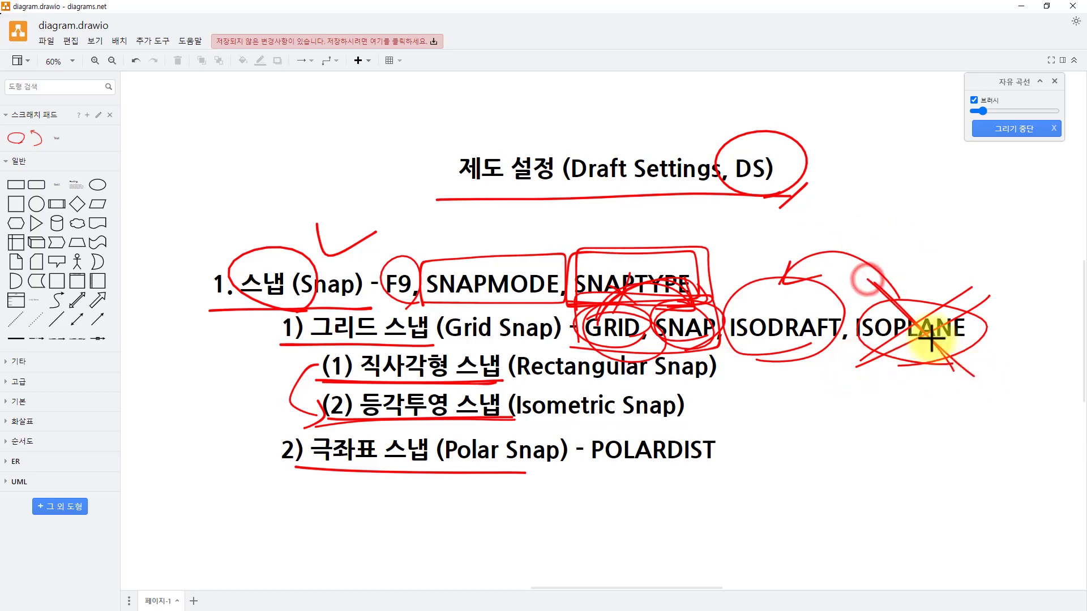
Step: Switch to AutoCAD, turn on isometric drafting in the left isoplane, and highlight the resulting ISODRAFT entry in the command history
key("alt+Tab")
key("Escape")
key("Escape")
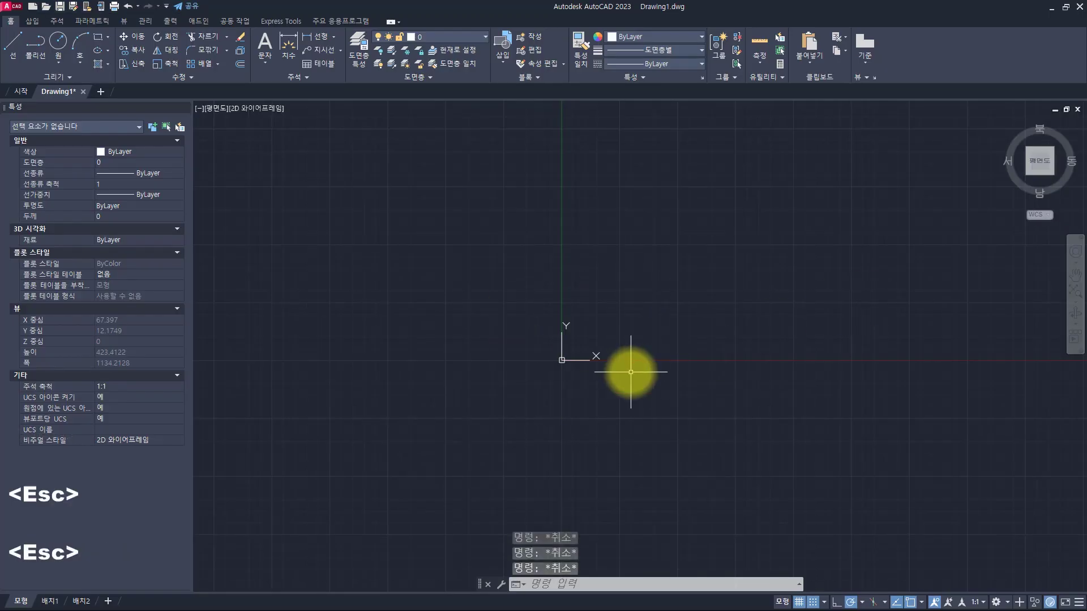
left_click(874, 603)
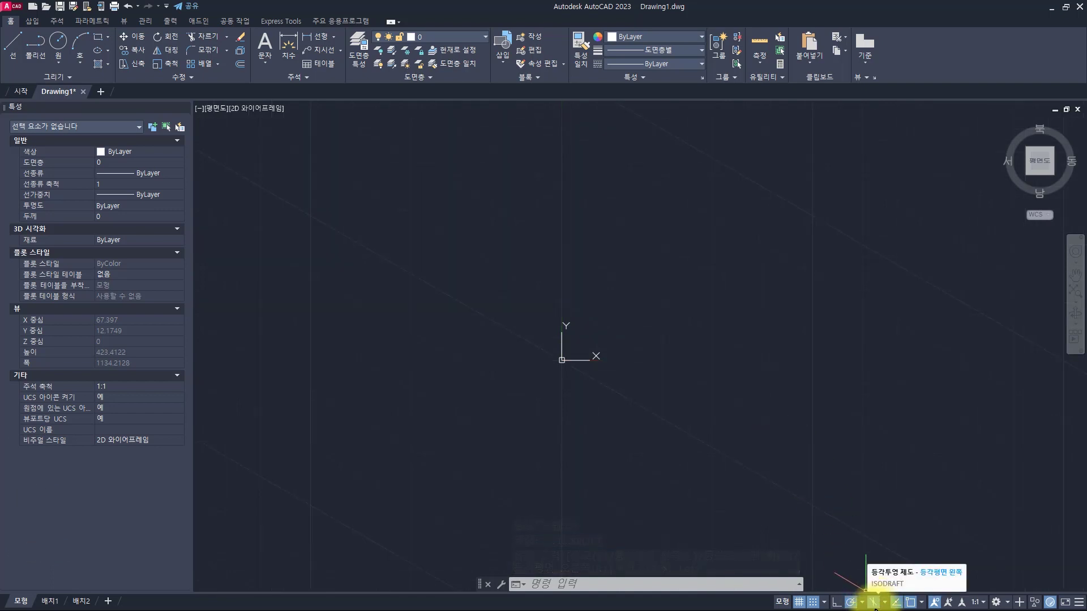
key("F2")
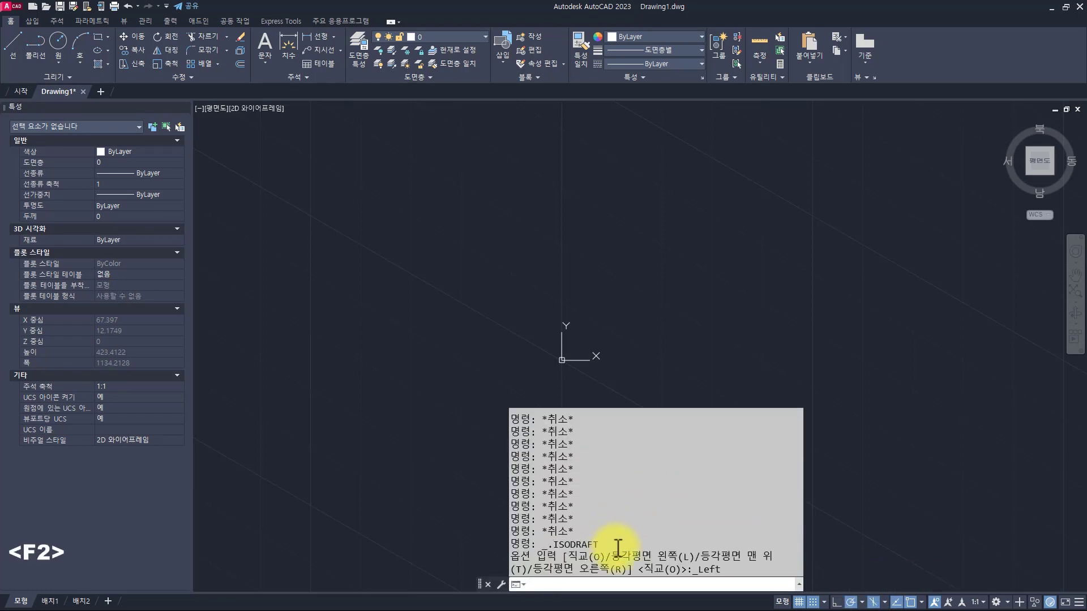
left_click_drag(735, 565, 504, 547)
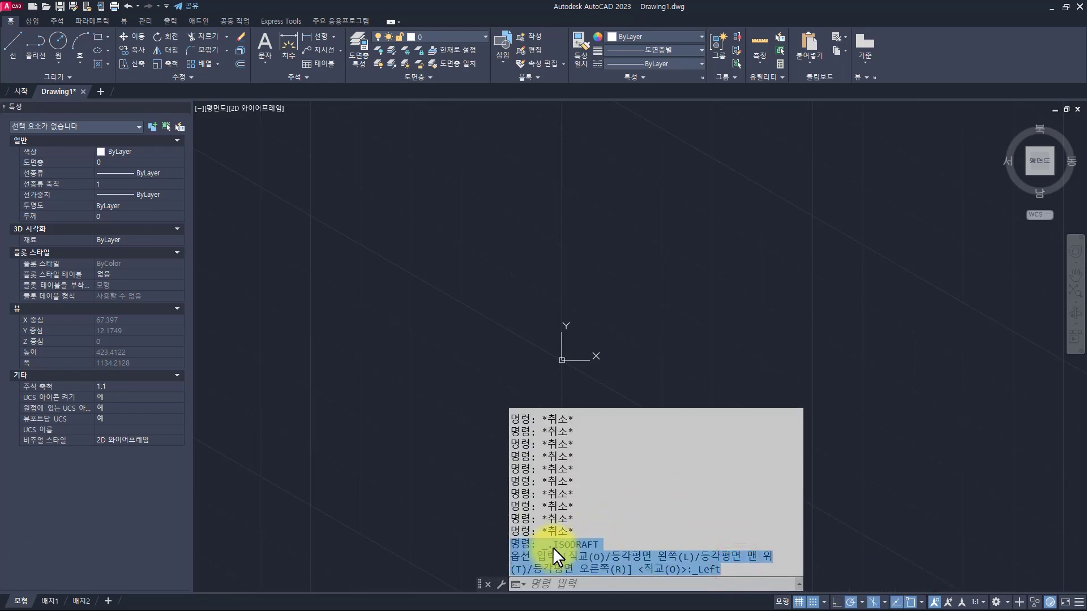
left_click_drag(727, 569, 648, 569)
left_click(730, 558)
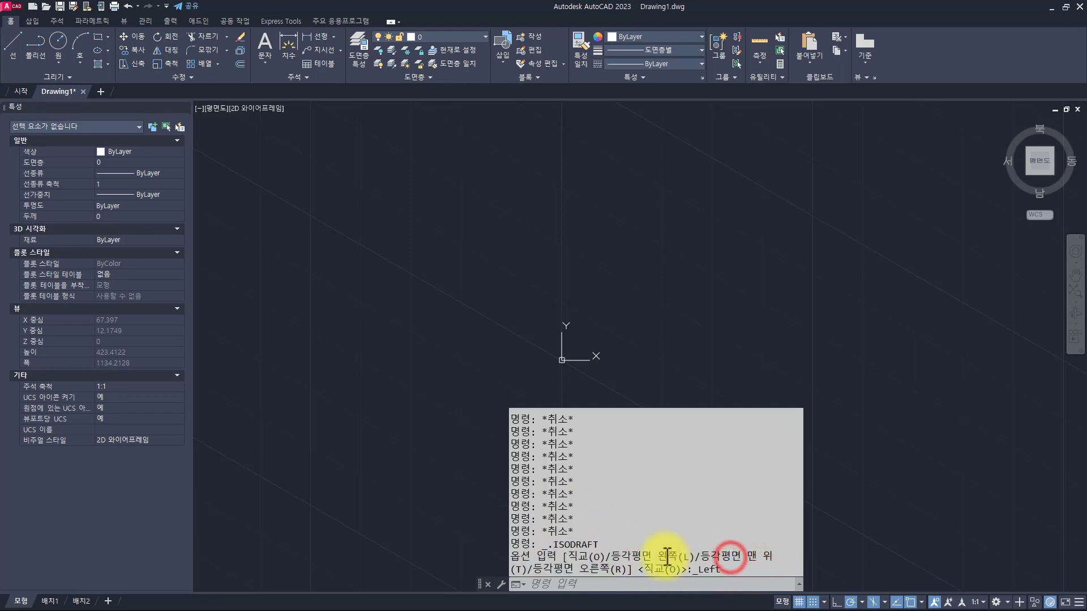
Step: Switch drafting to orthographic and back to the left isoplane
left_click(875, 603)
left_click(874, 604)
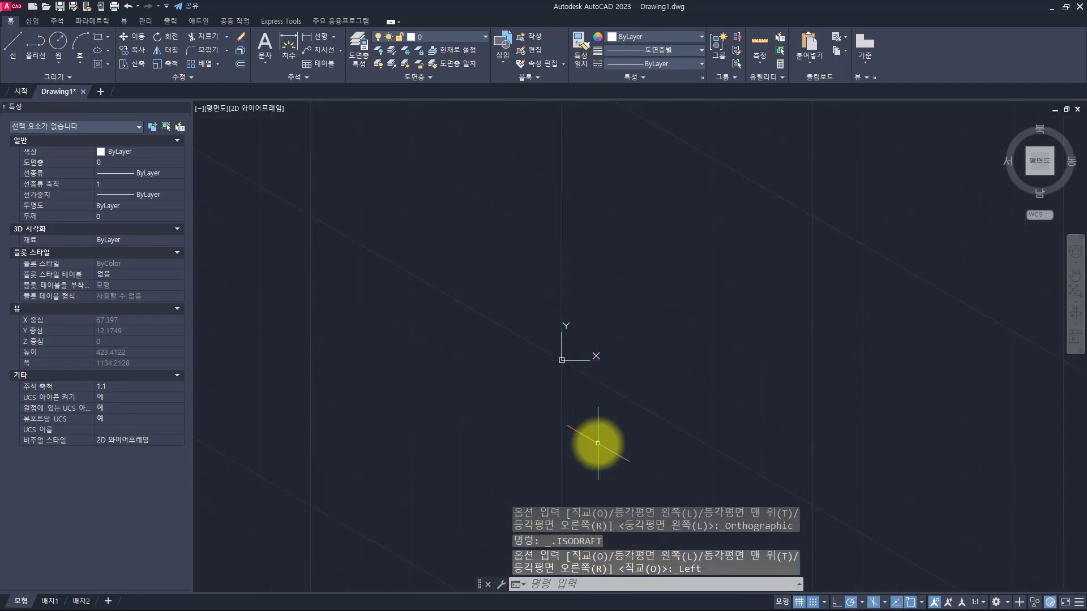
key("Escape")
key("Escape")
key("Escape")
key("Escape")
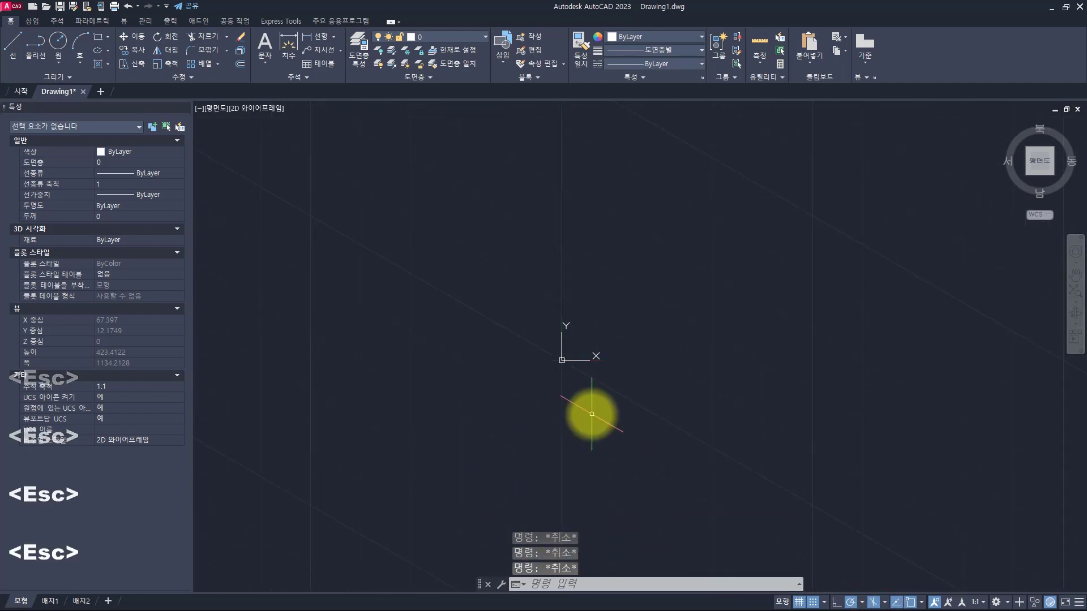
Step: Cycle the isoplane through top, right and left, and on through top to right again
key("F5")
key("F5")
key("F5")
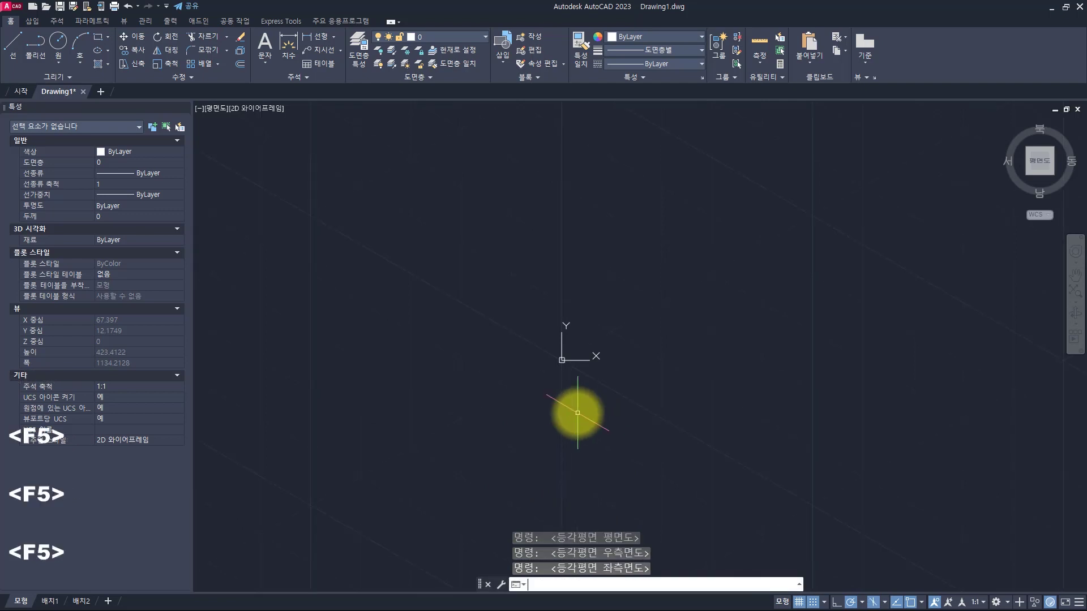
key("F5")
key("F5")
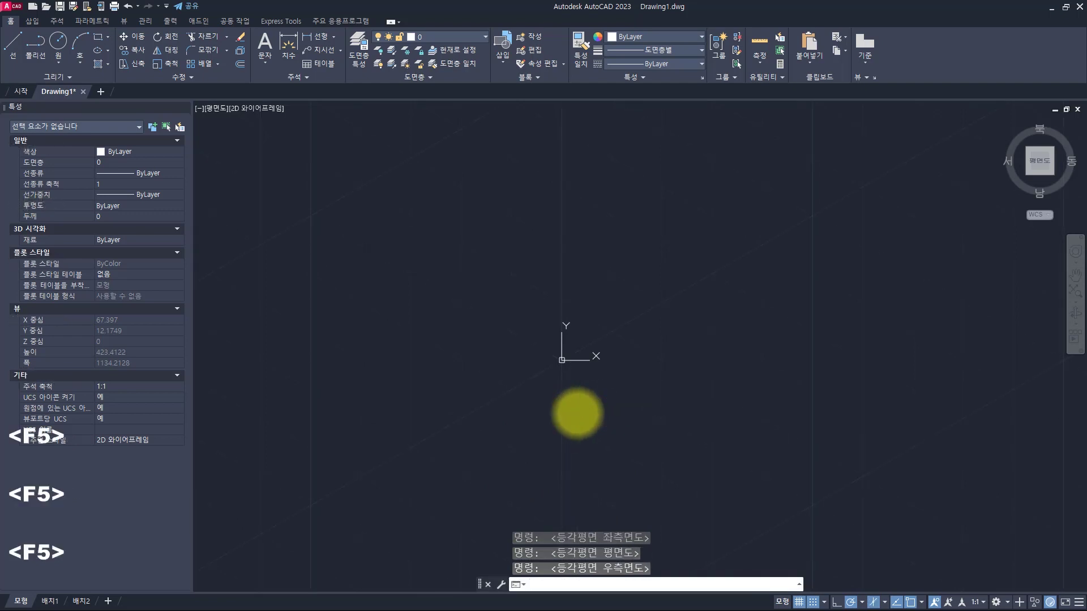
Step: Switch to diagrams.net, handwrite a circled F5 beside Isometric Snap, and add a check mark beside Grid Snap
key("alt+Tab")
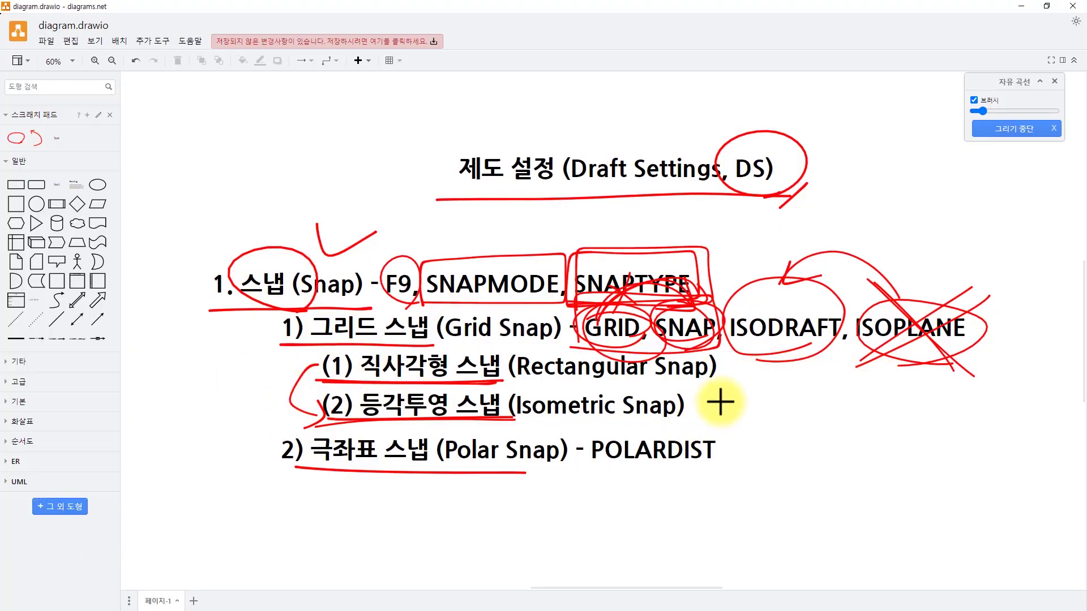
mouse_move(753, 390)
left_mouse_down()
mouse_move(744, 426)
mouse_move(701, 382)
mouse_move(762, 434)
left_mouse_up()
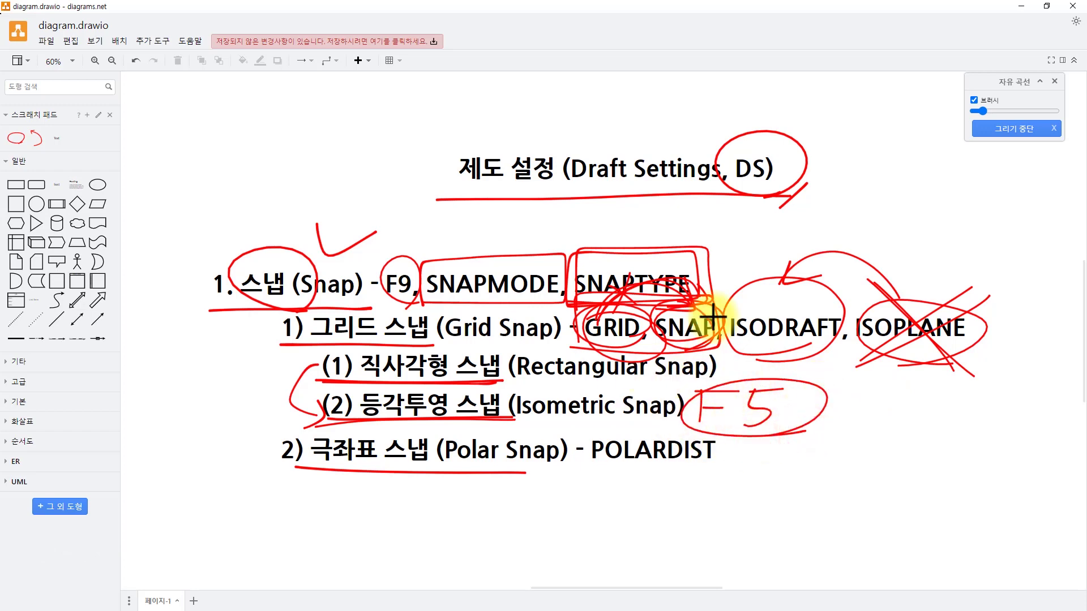
left_click_drag(245, 341, 265, 311)
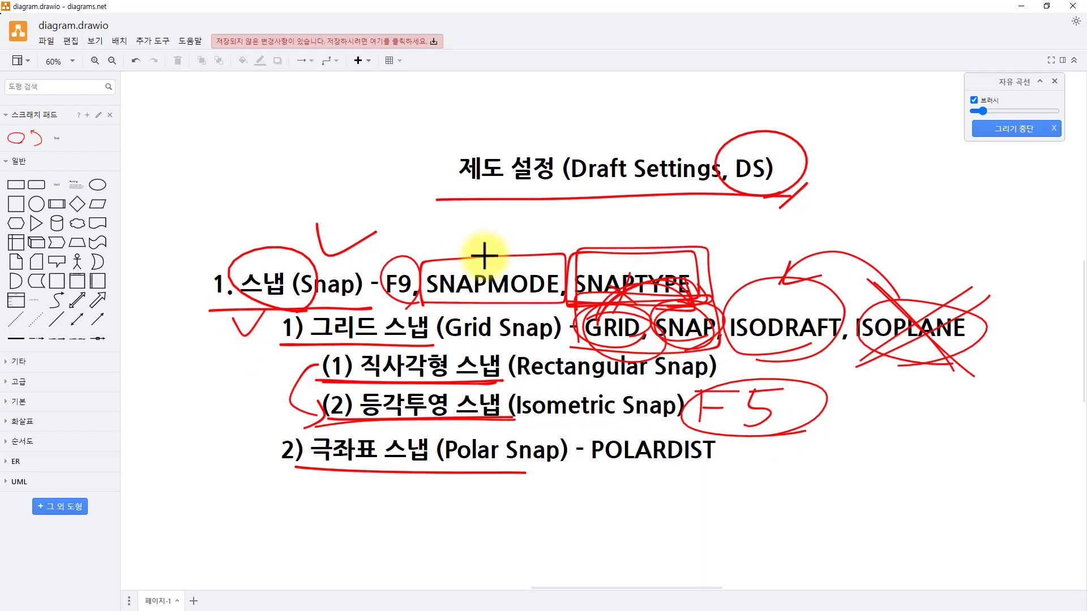
Step: Switch to AutoCAD and turn off isometric drafting in Drawing1 to return to the orthographic grid
key("alt+Tab")
key("Escape")
key("Escape")
key("Escape")
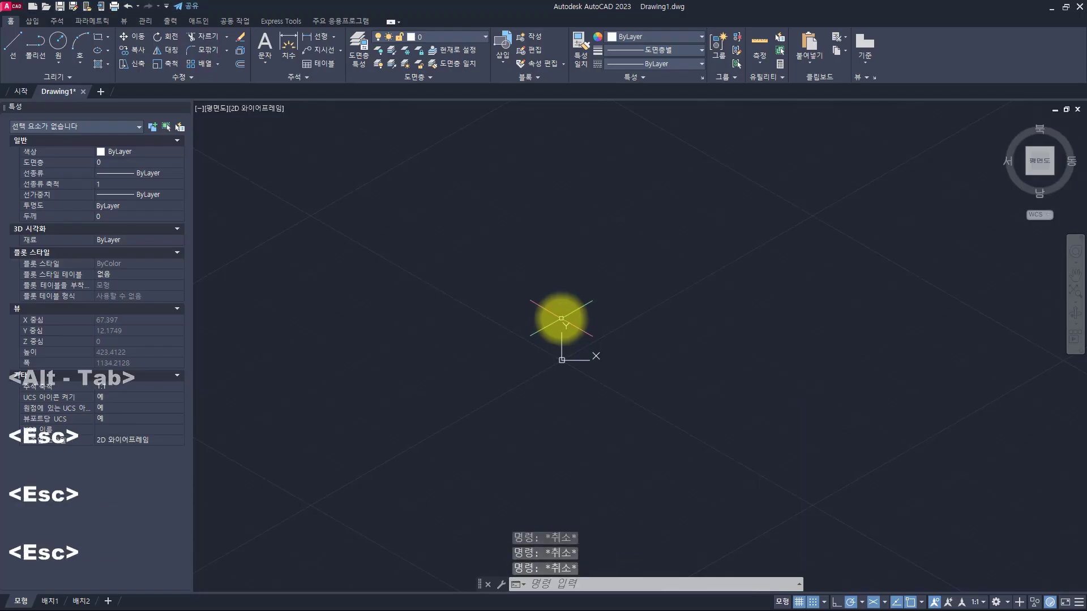
left_click(874, 602)
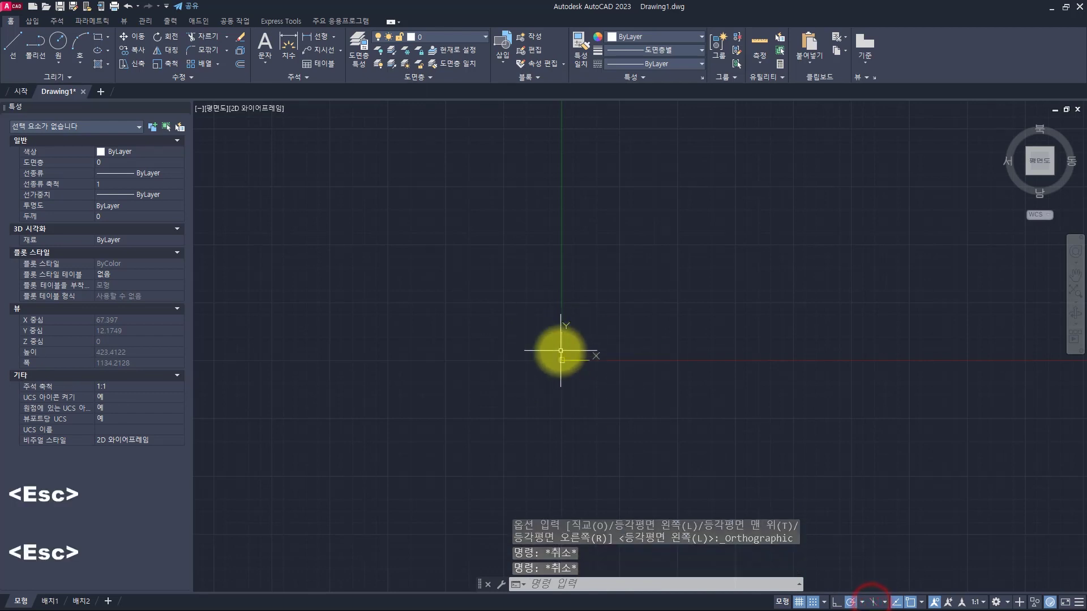
key("Escape")
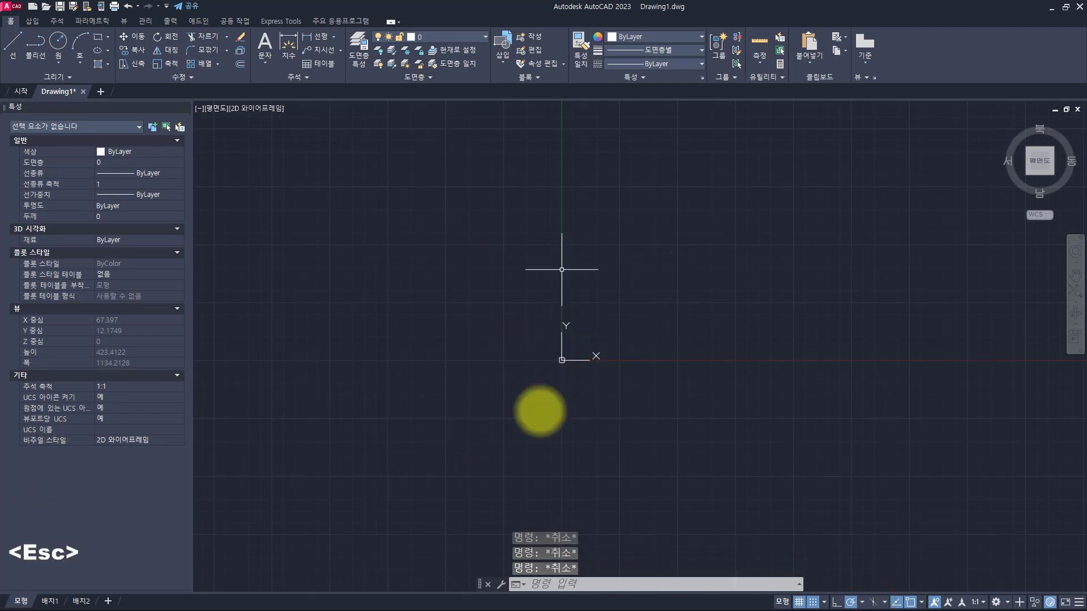
key("Escape")
key("Escape")
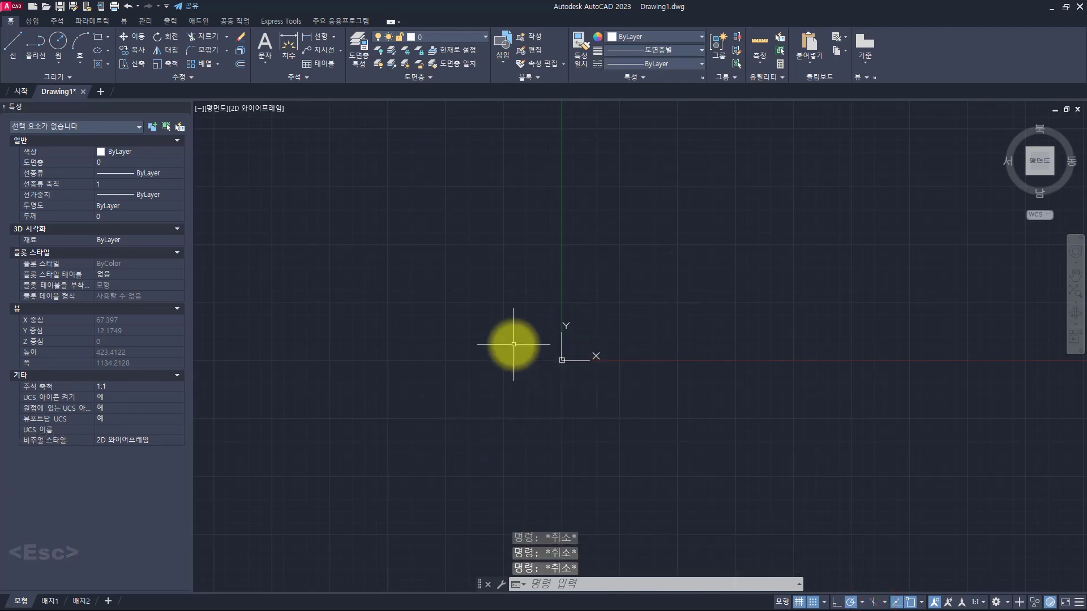
Step: Turn on left-isoplane drafting in Drawing1 and compare its isometric grid with the one in Drawing2
key("ctrl+Tab")
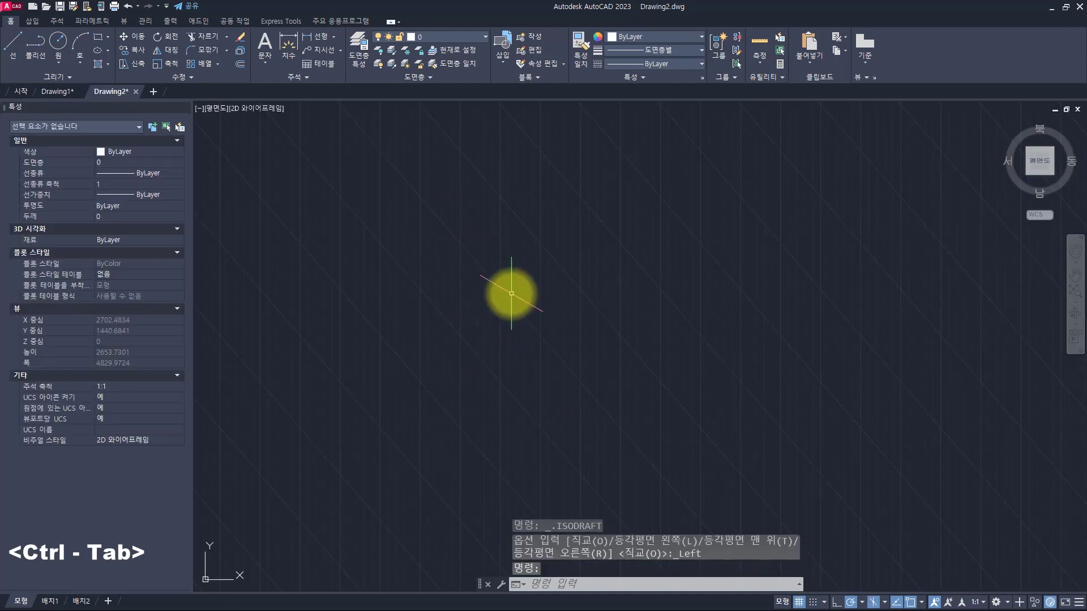
key("ctrl+shift+Tab")
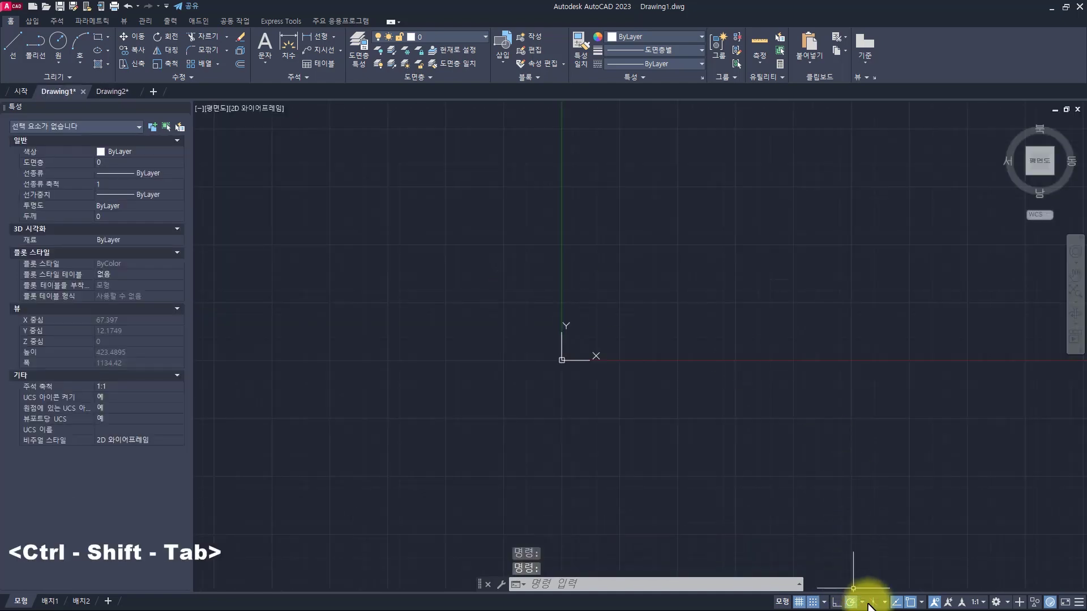
left_click(874, 602)
scroll(515, 318, "down", 8)
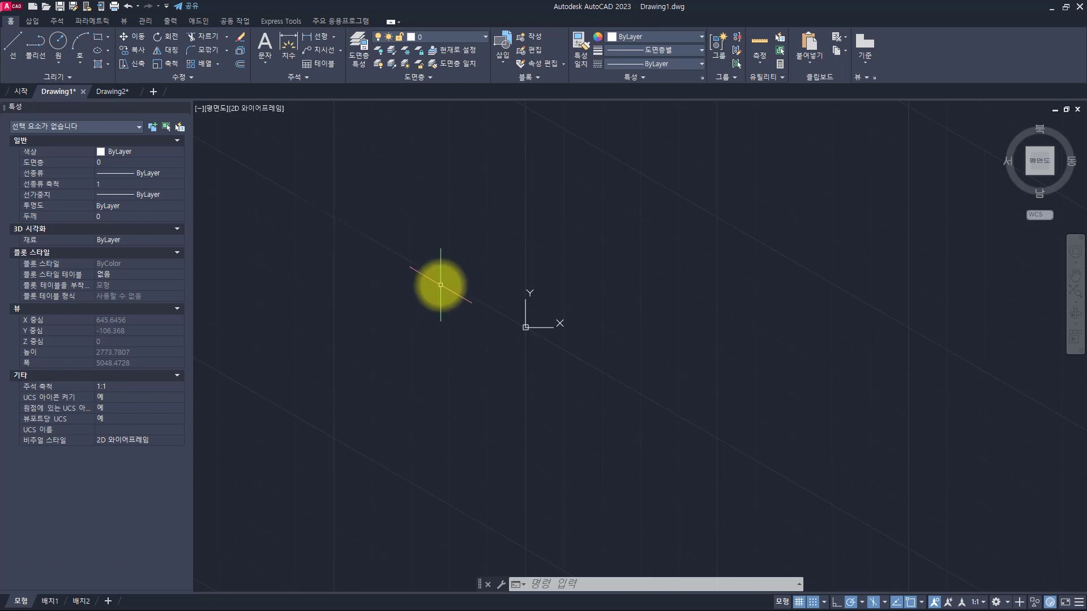
key("ctrl+Tab")
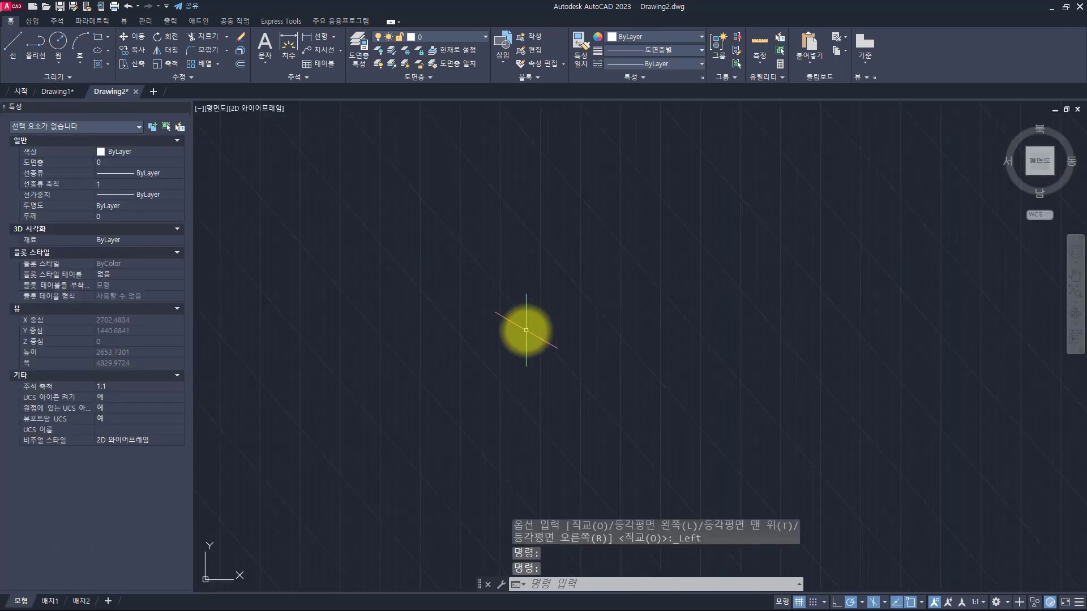
key("Escape")
key("Escape")
key("Escape")
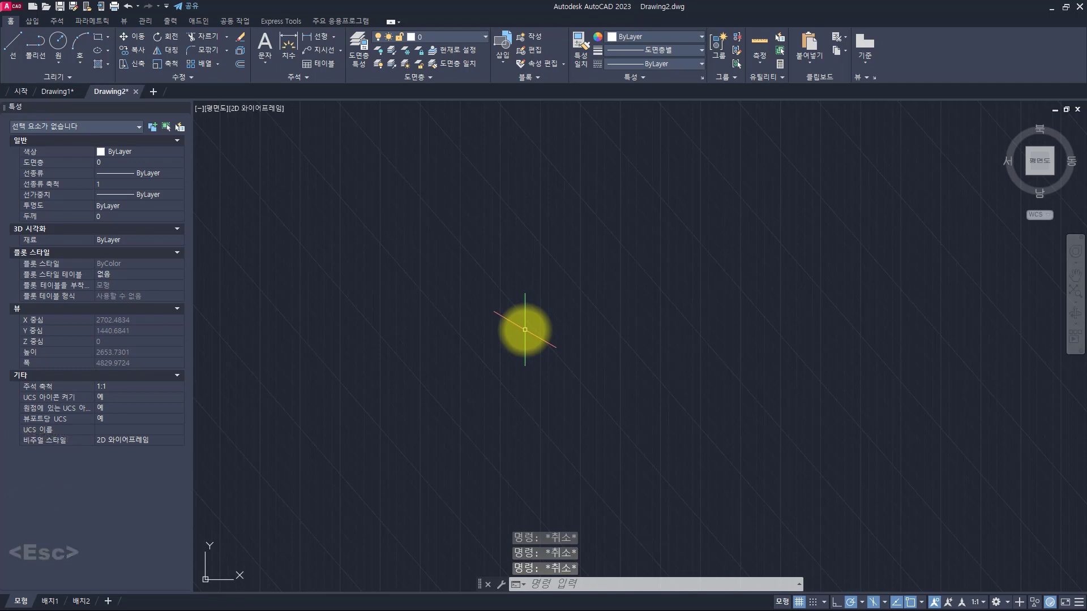
Step: Draw an open outline of four connected lines along the left isoplane axes in Drawing2, using Ortho mode
left_click(364, 253)
key("F8")
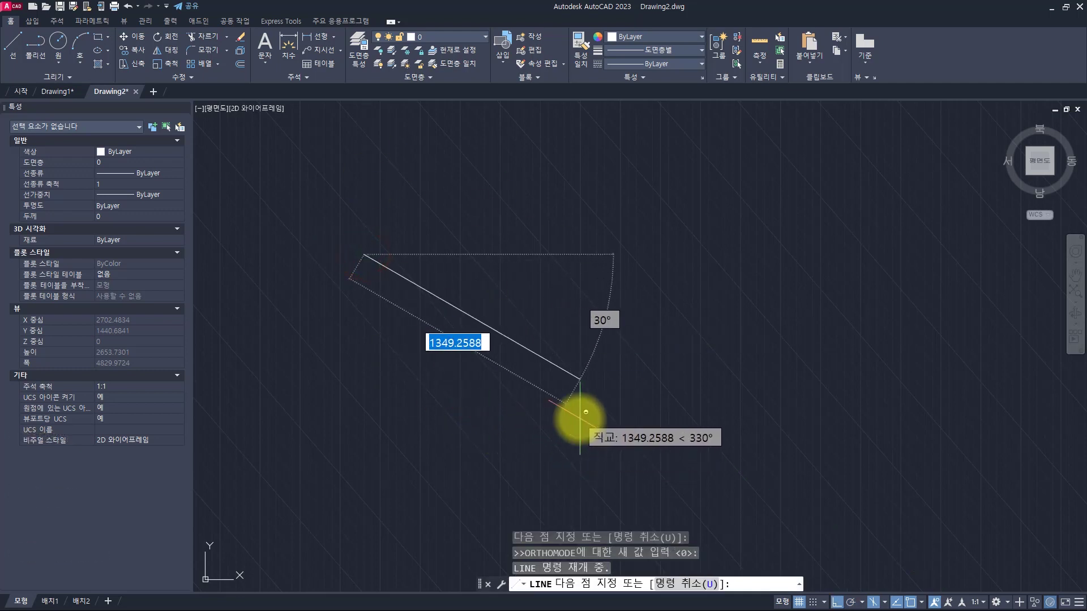
left_click(535, 322)
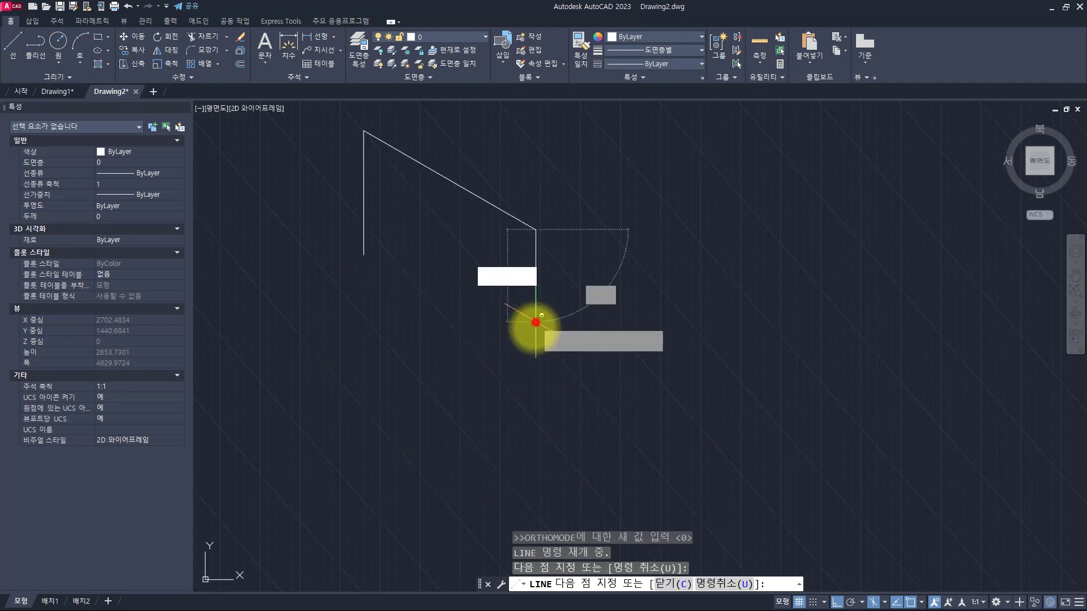
left_click(500, 453)
left_click(296, 321)
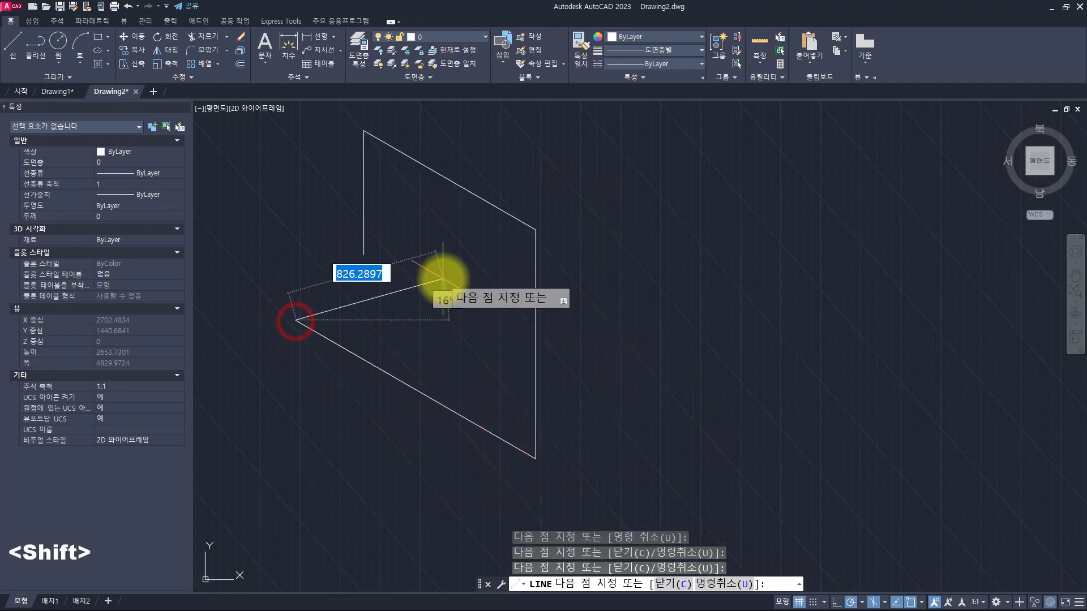
key("Escape")
key("Escape")
key("Escape")
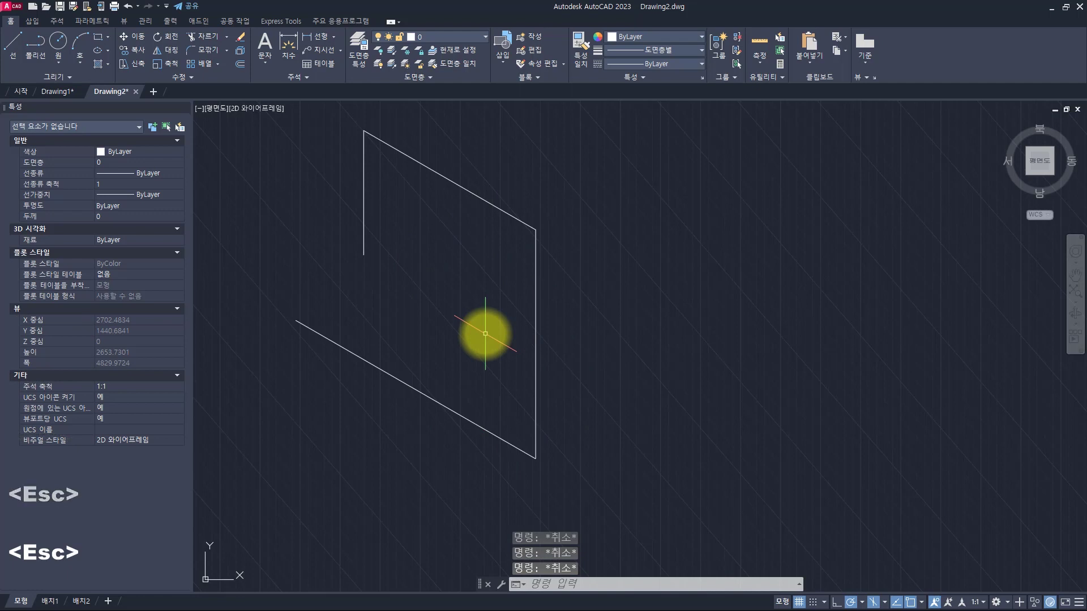
Step: Return Drawing2 to orthographic drafting and check the ISODRAFT entry in the command history
left_click(872, 601)
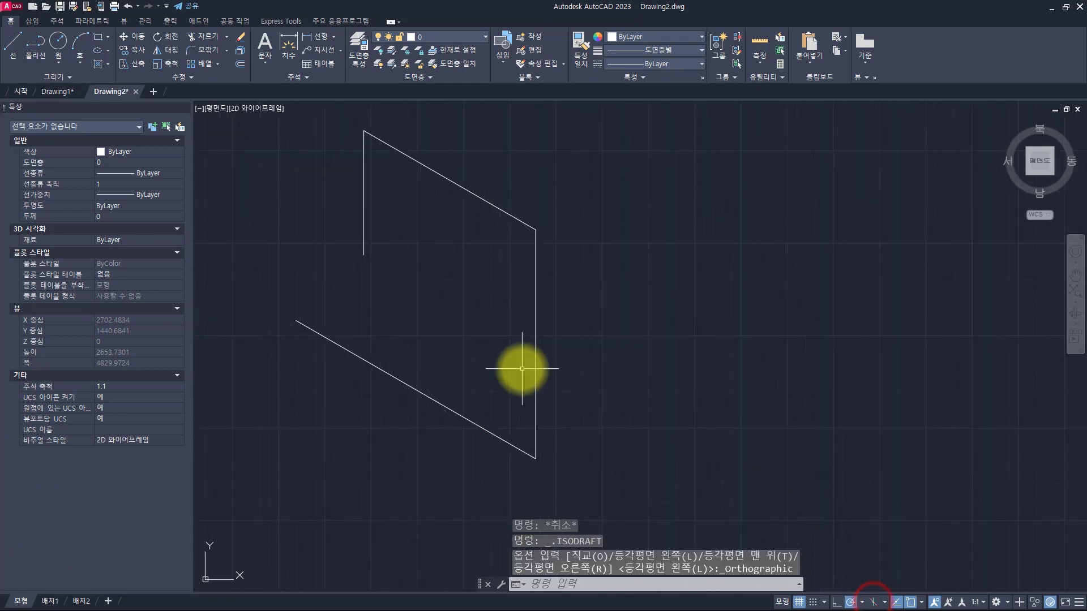
key("F2")
key("Escape")
key("Escape")
key("Escape")
key("Escape")
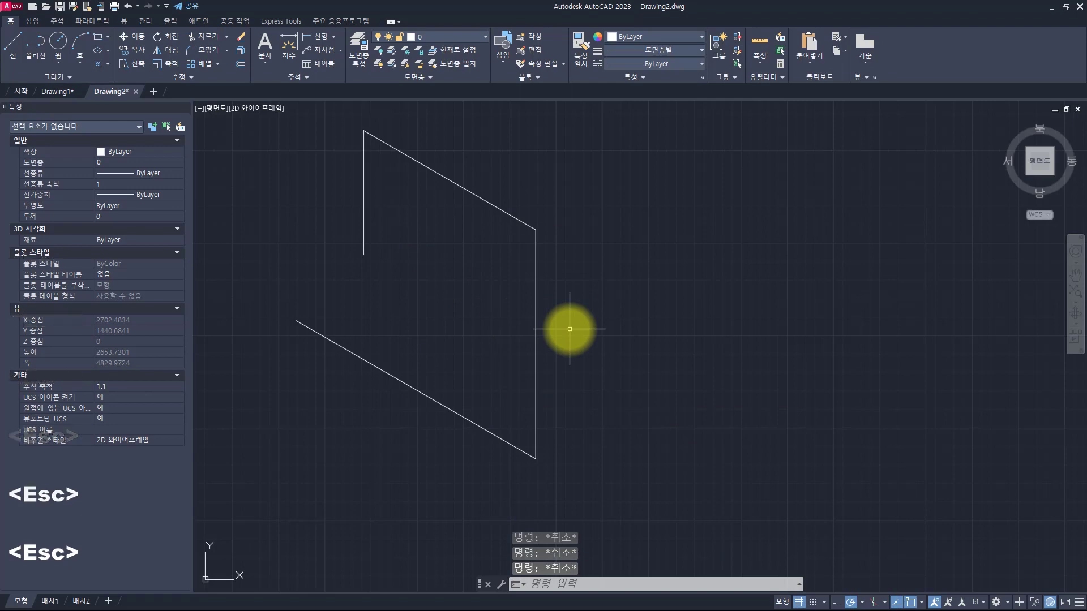
Step: Check the grid X and Y spacing in Drawing2's drafting settings, leaving them unchanged
type("ds")
key("space")
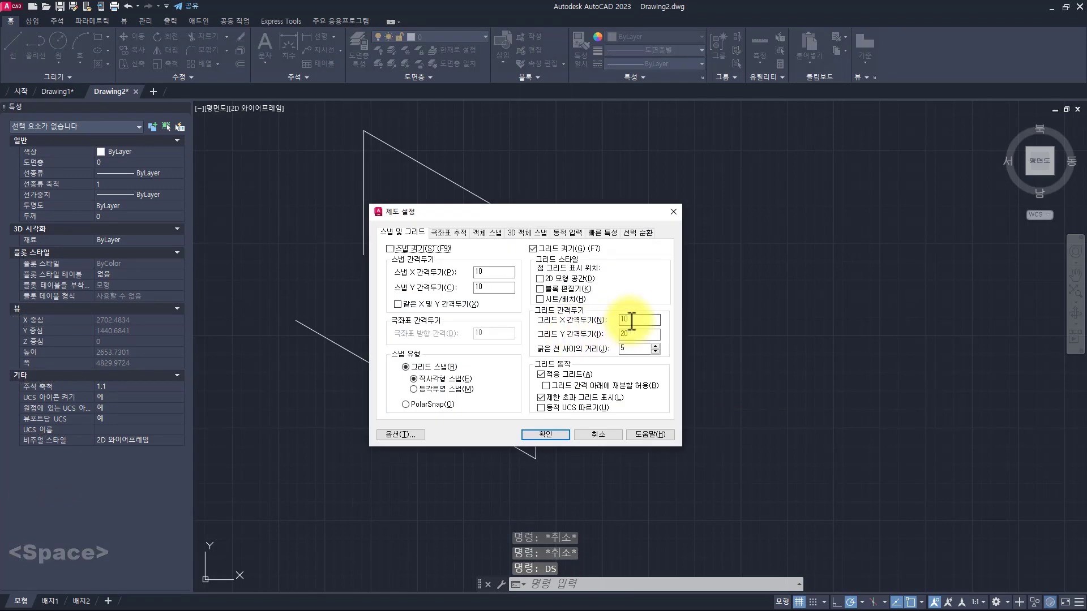
double_click(643, 335)
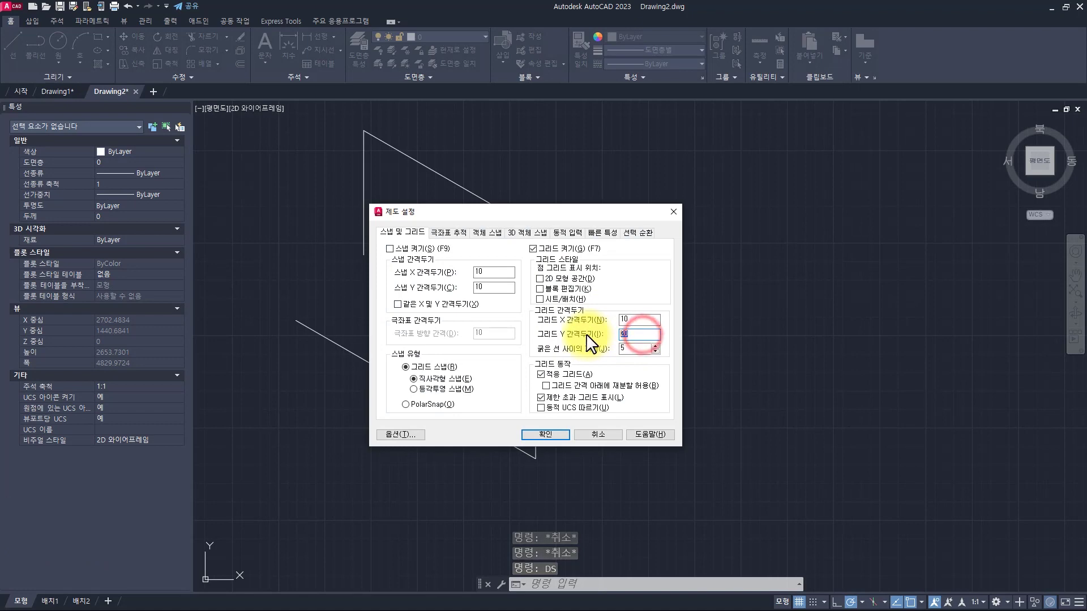
left_click_drag(645, 334, 583, 334)
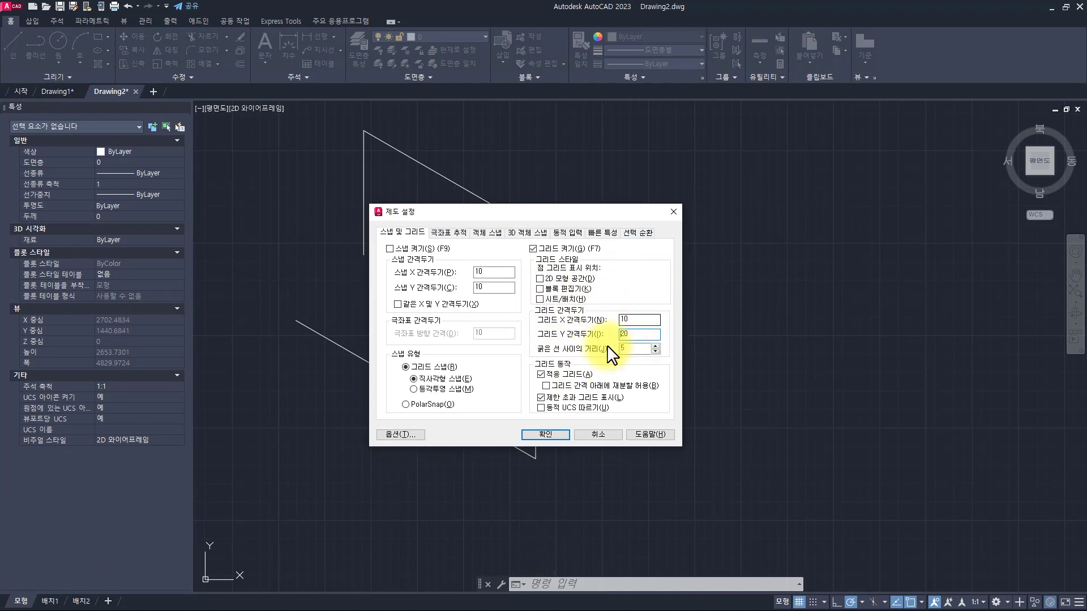
key("Escape")
key("Escape")
key("Escape")
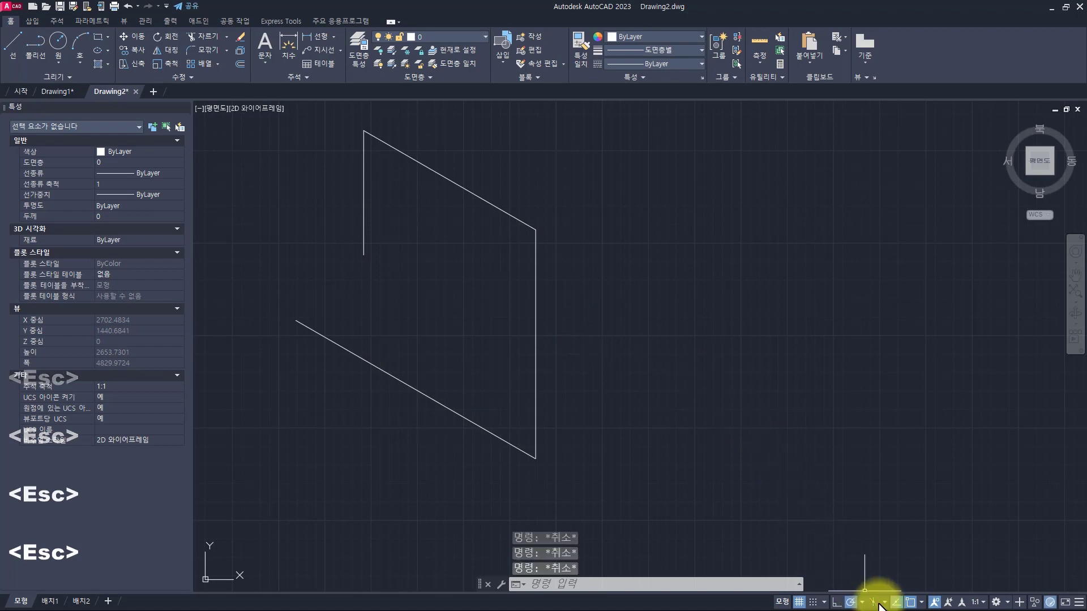
Step: Turn on left-isoplane drafting to examine how the unequal X and Y spacing affects the grid, and return to orthographic drafting
left_click(874, 602)
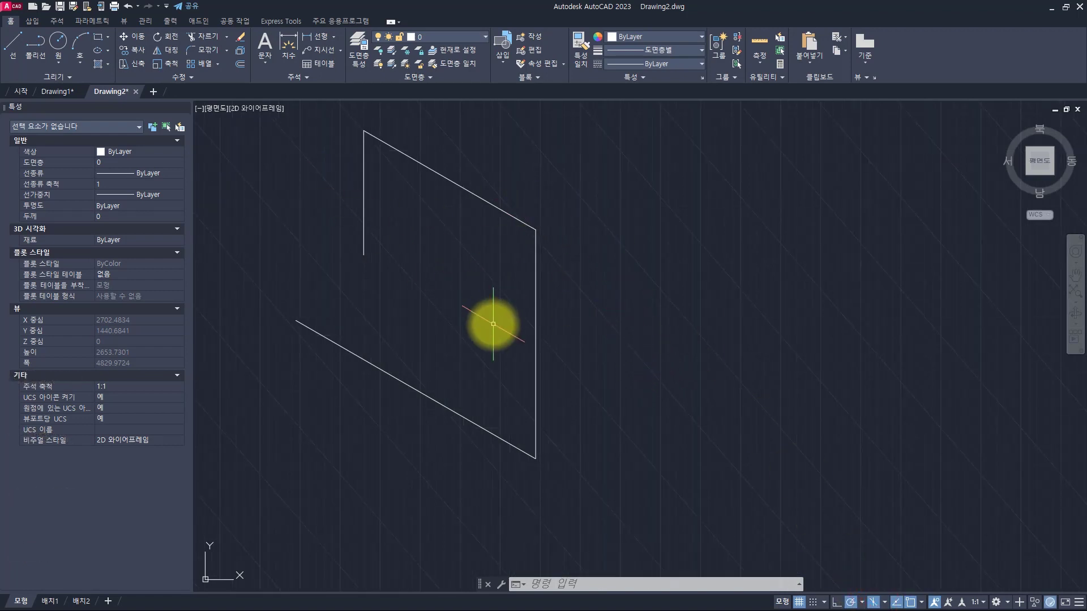
key("Escape")
key("Escape")
key("Escape")
key("Escape")
key("Escape")
key("Escape")
key("Escape")
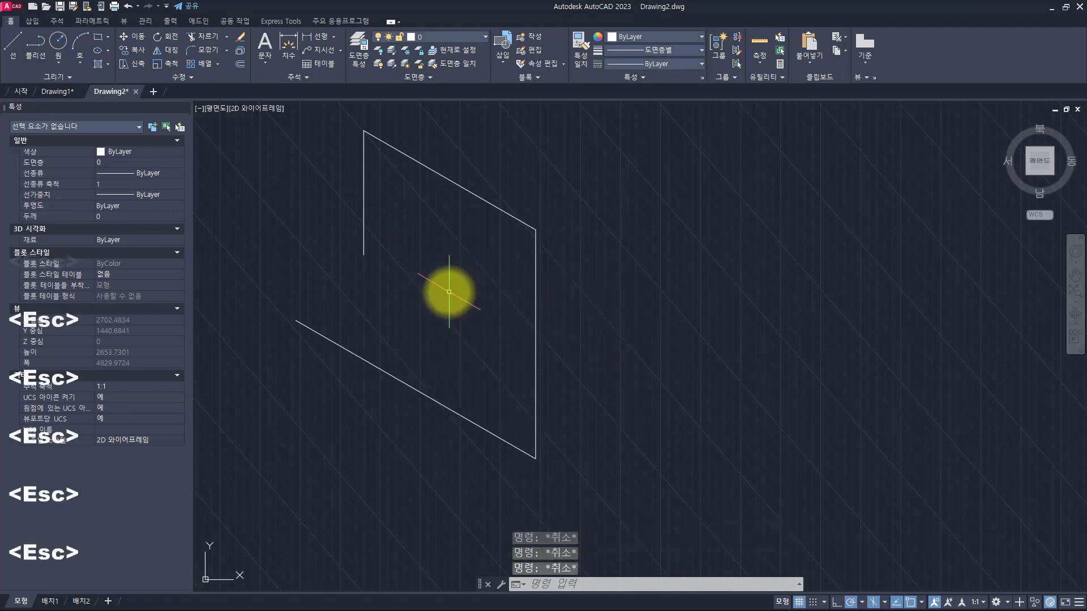
left_click(873, 601)
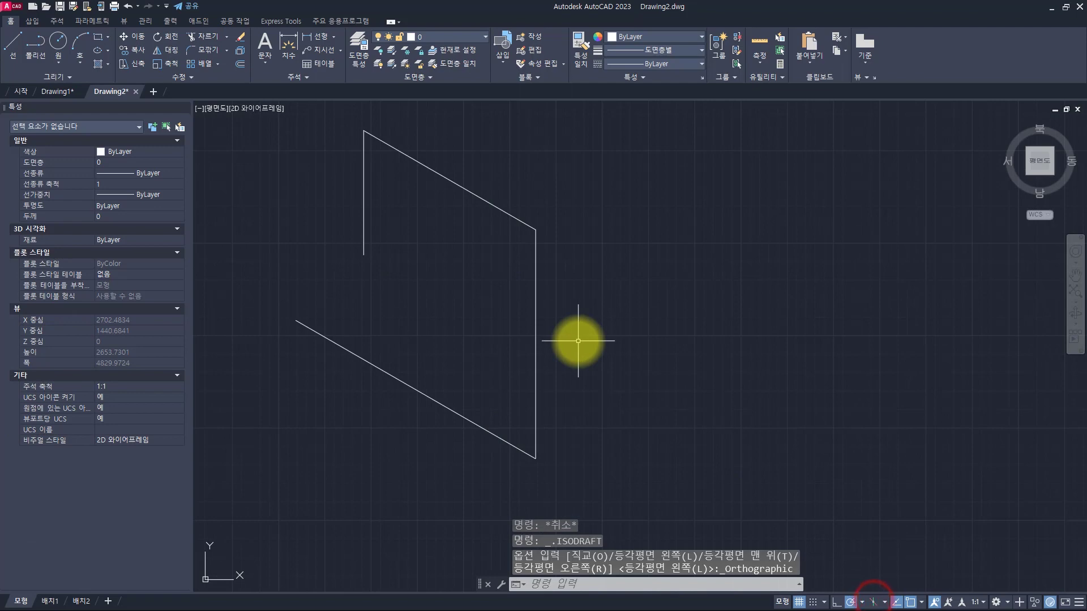
key("Escape")
key("Escape")
key("Escape")
Step: Set the grid Y spacing to 10 in Drawing2's drafting settings
type("ds")
key("space")
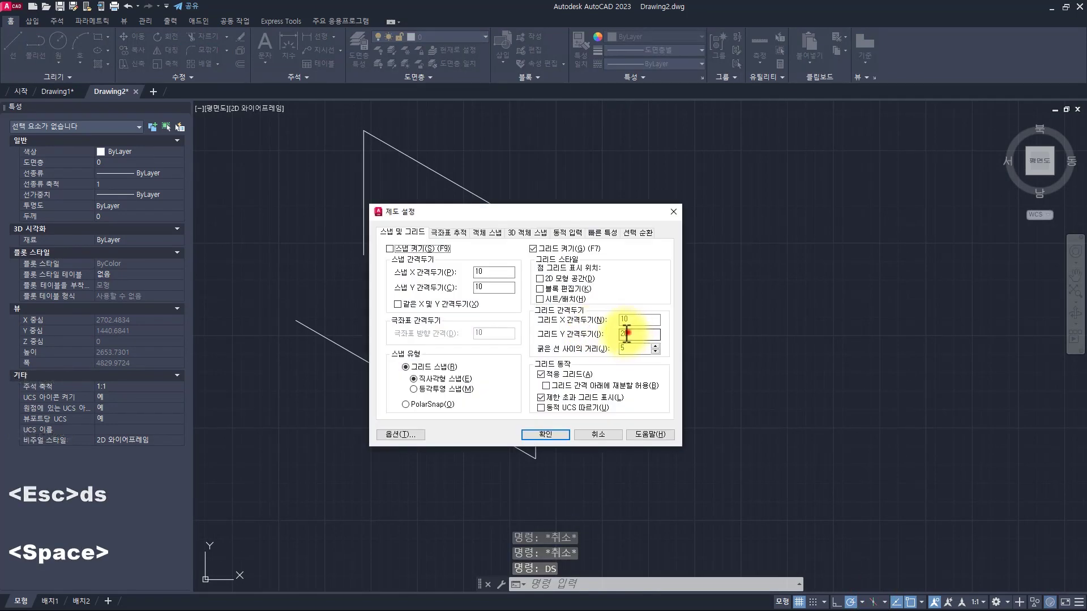
double_click(628, 334)
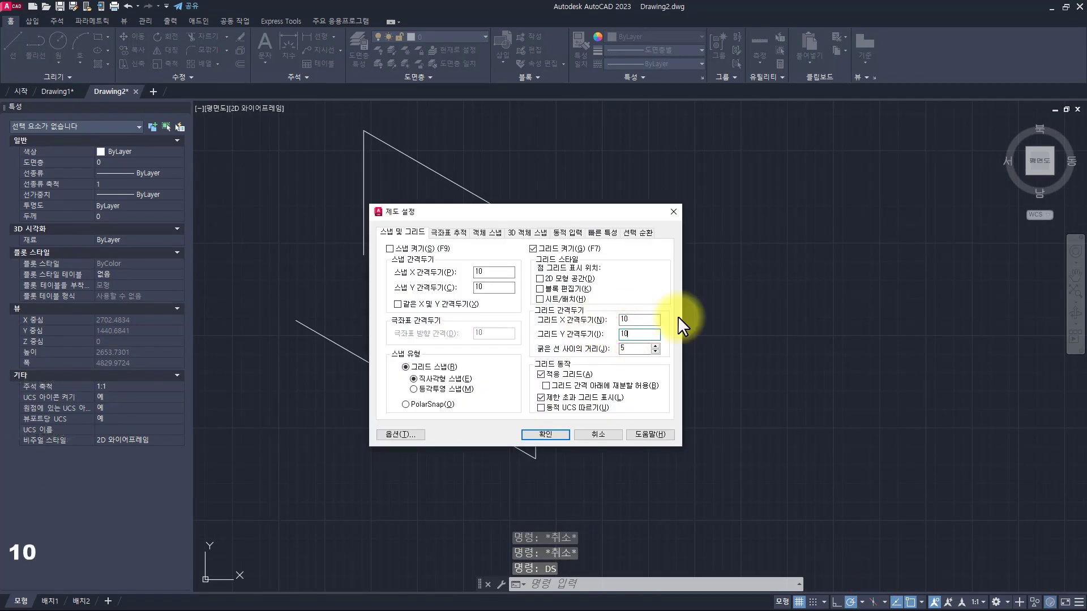
left_click(560, 437)
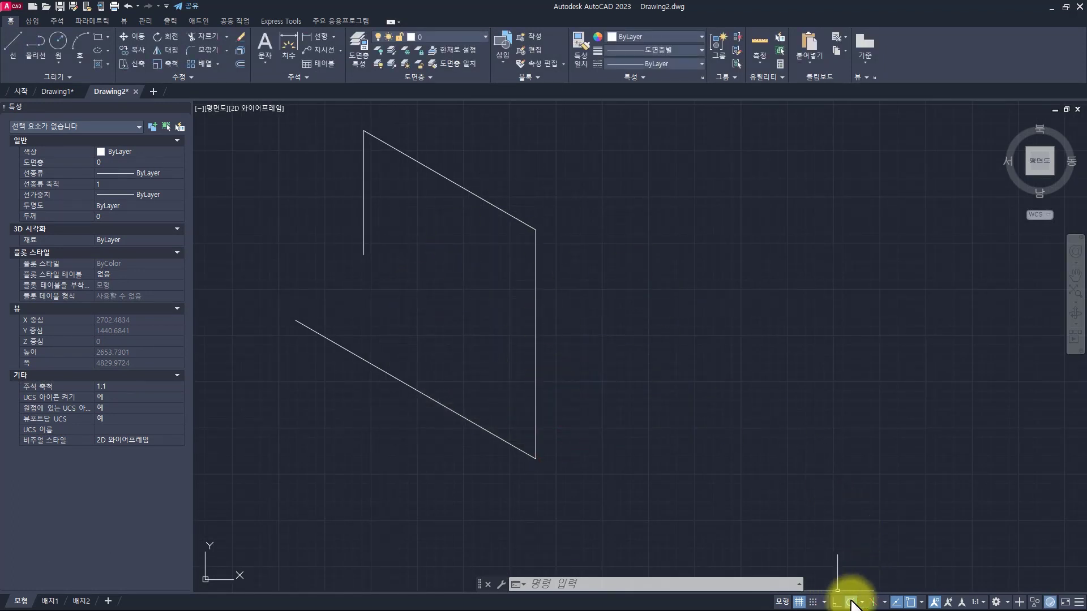
Step: Turn on left-isoplane drafting in Drawing2, cycle once through all three isoplanes, and go back to Drawing1
left_click(874, 602)
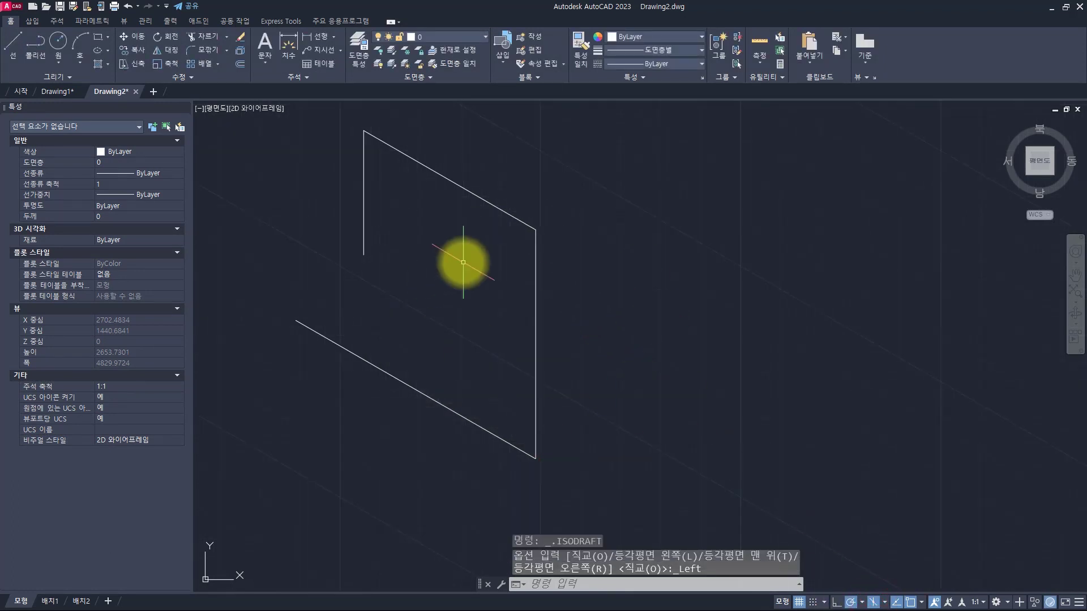
key("F5")
key("F5")
key("F5")
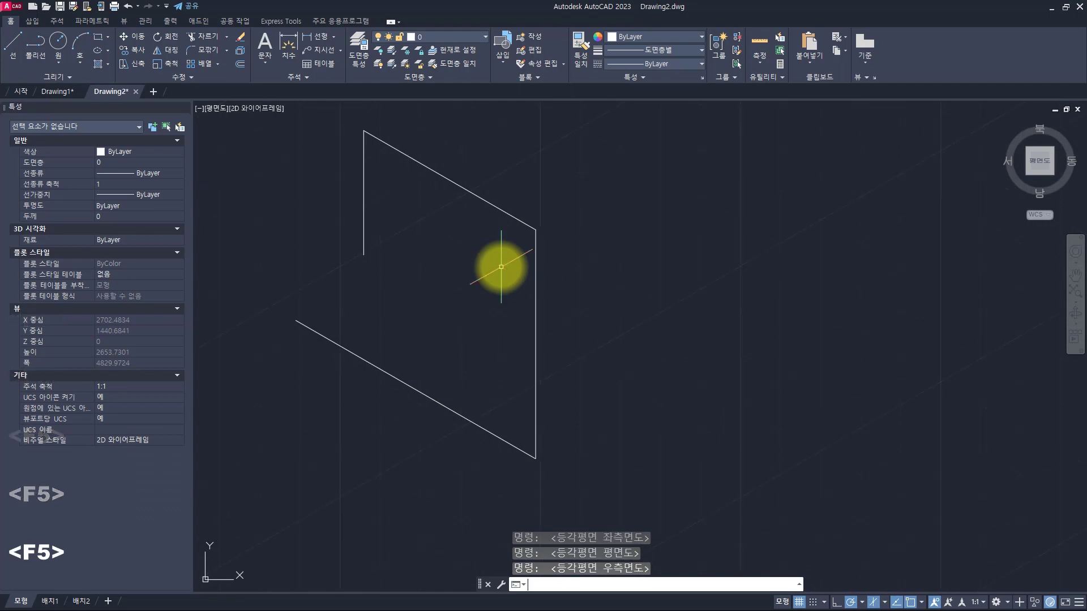
key("ctrl+shift+Tab")
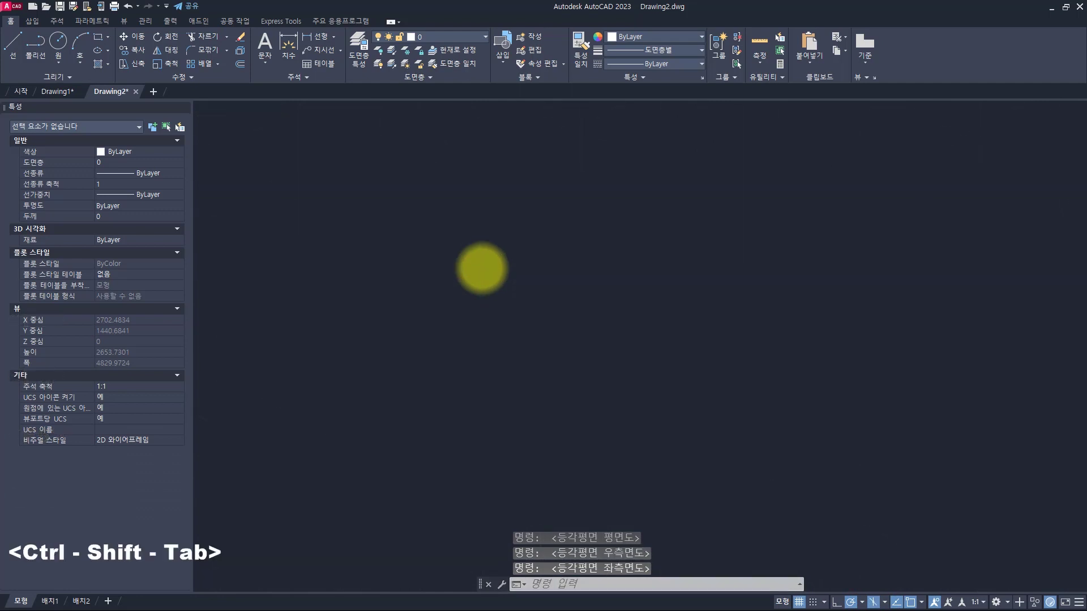
Step: Switch to diagrams.net and tick the Draft Settings title, GRID and Polar Snap in freehand, linking Grid Snap to Isometric Snap with a curve
key("alt+Tab")
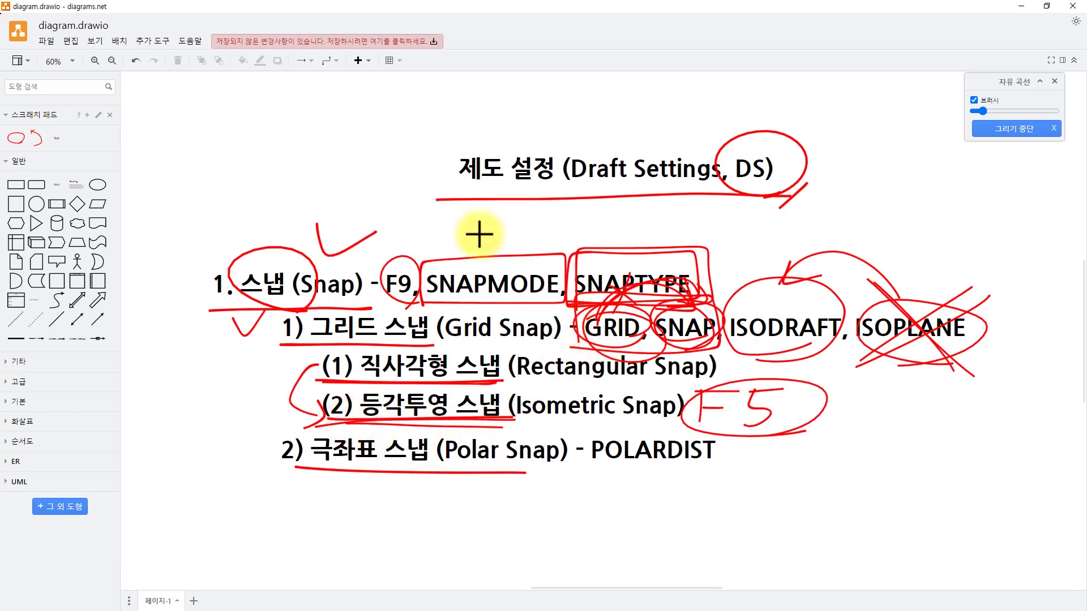
mouse_move(434, 164)
left_mouse_down()
mouse_move(442, 176)
mouse_move(459, 141)
left_mouse_up()
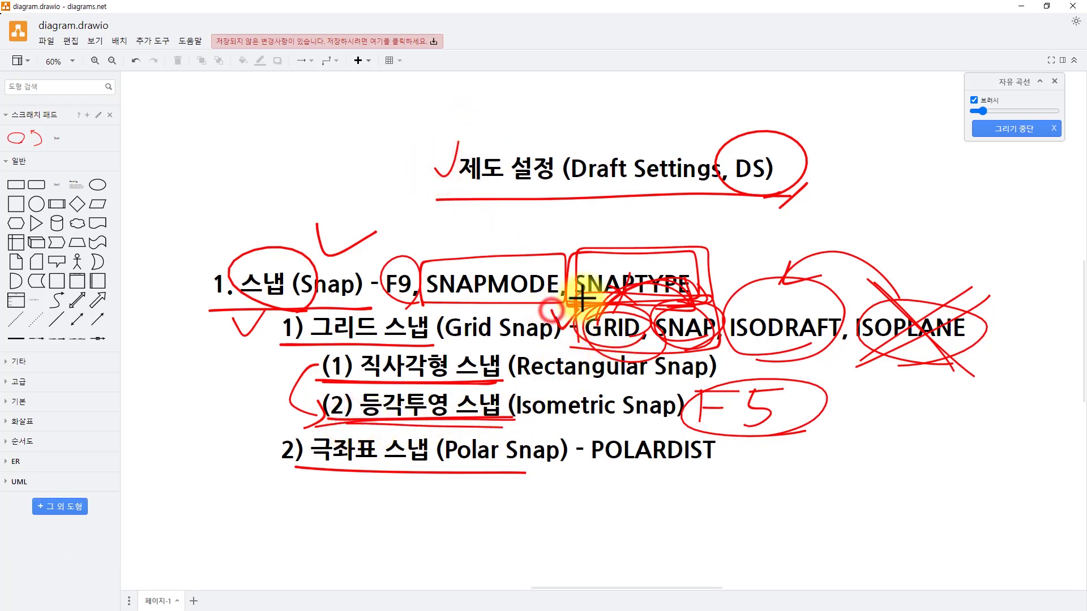
left_click_drag(552, 312, 576, 309)
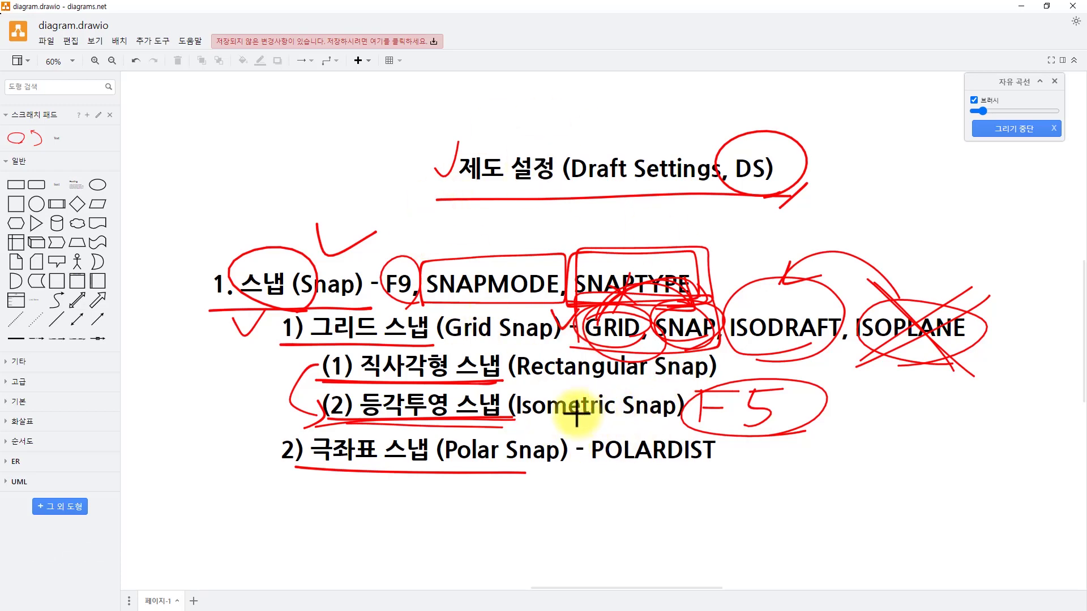
mouse_move(283, 327)
left_mouse_down()
mouse_move(274, 383)
mouse_move(292, 405)
left_mouse_up()
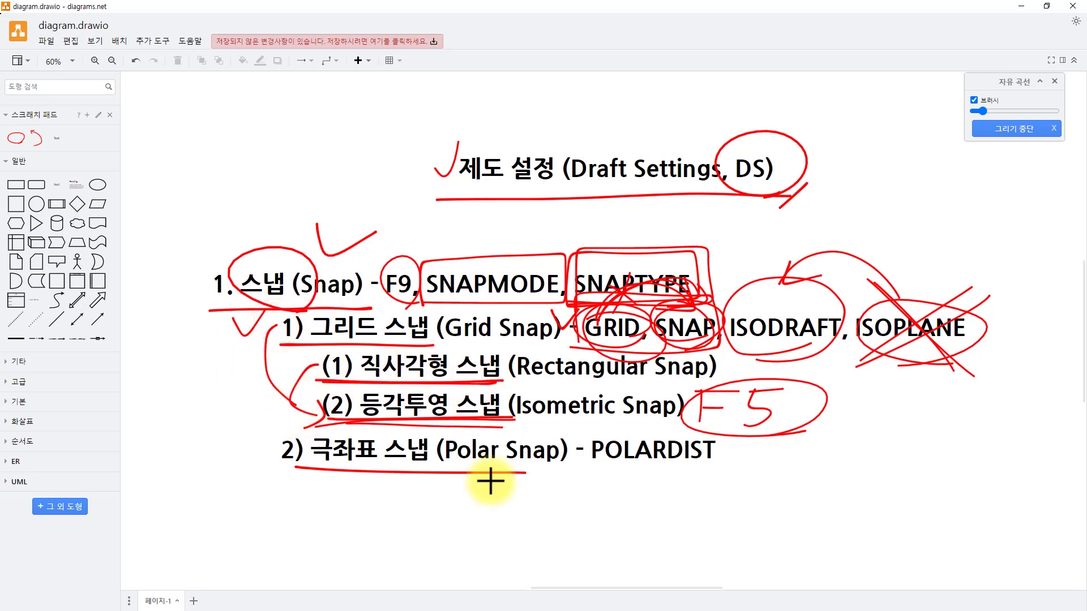
left_click_drag(240, 447, 281, 440)
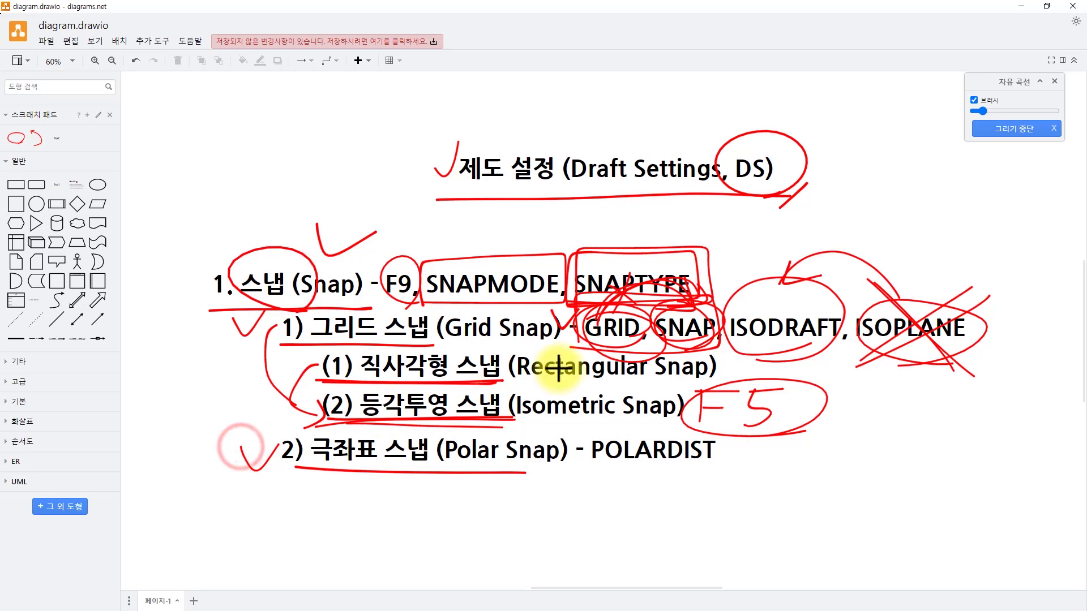
Step: Review the overview list of snap and tracking modes, and return to the Draft Settings outline, selecting the Polar Snap - POLARDIST line
scroll(558, 368, "down", 4, "ctrl")
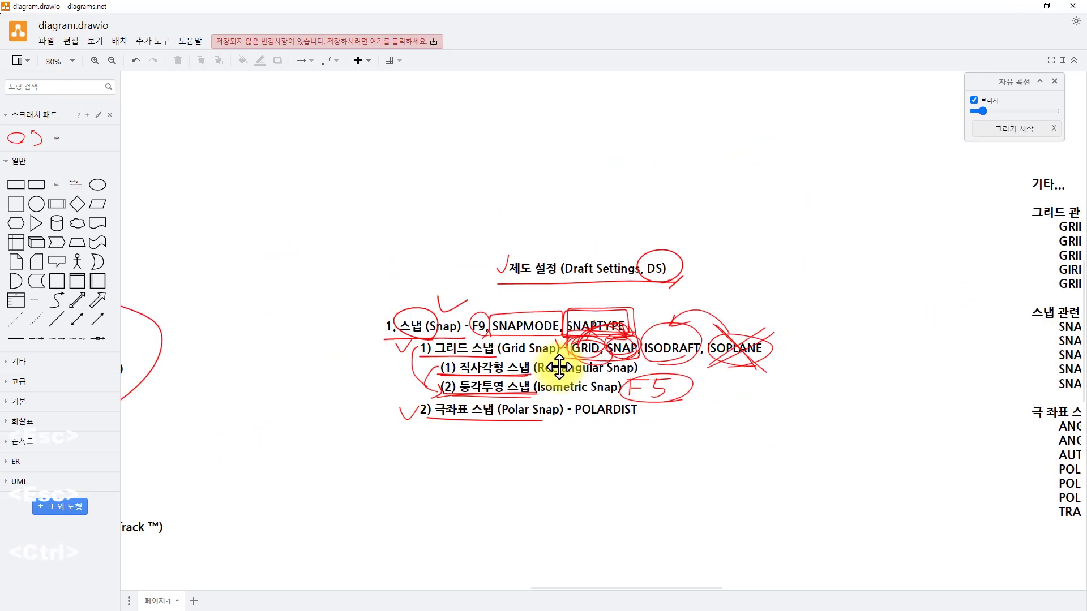
middle_click_drag(351, 428, 743, 336)
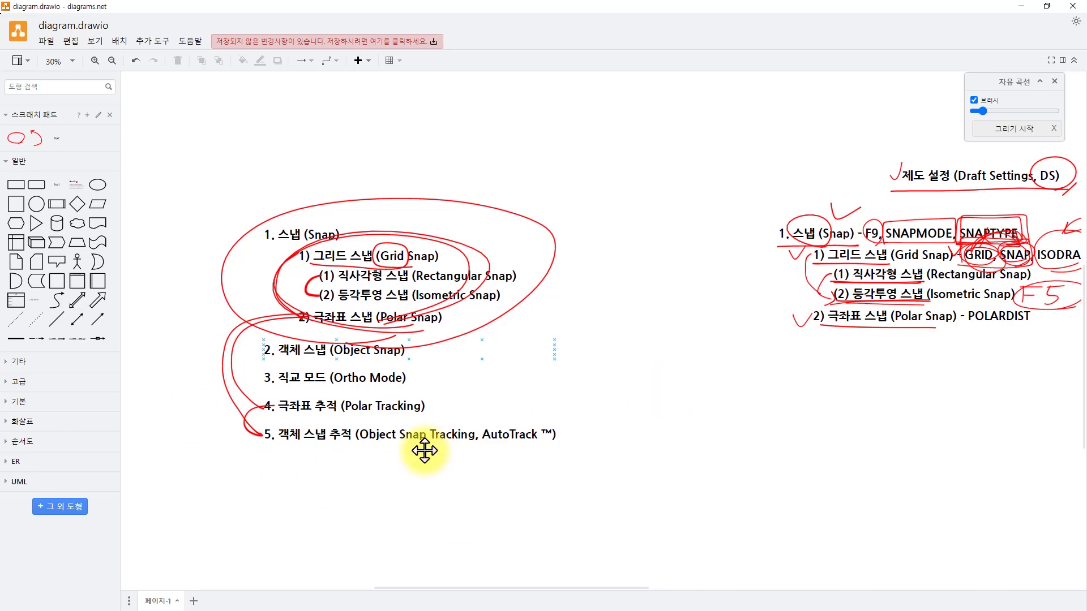
scroll(723, 357, "up", 2, "ctrl")
scroll(665, 365, "up", 2, "ctrl")
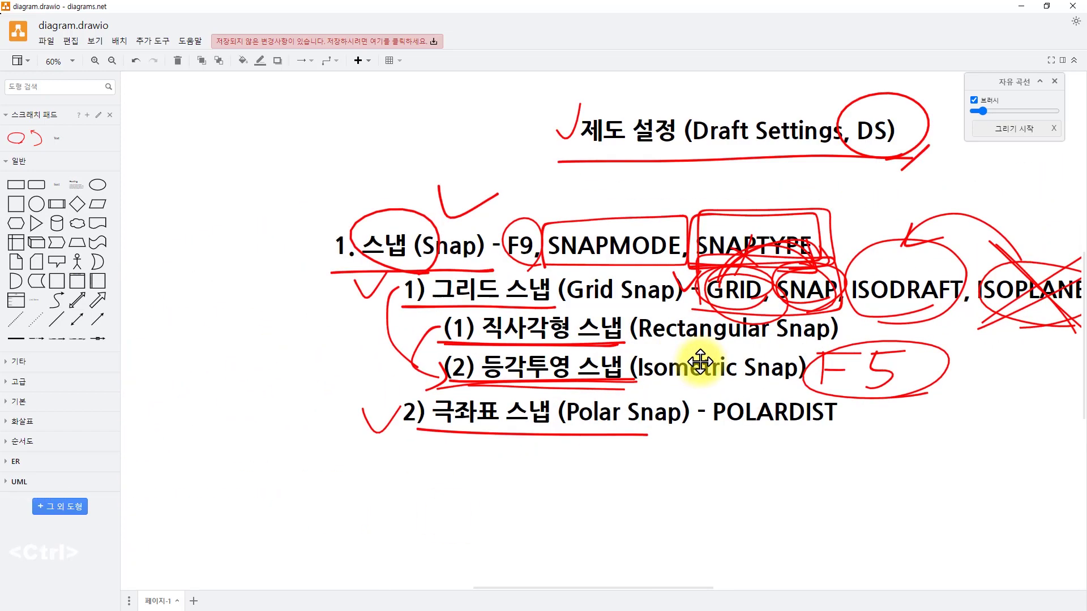
left_click(669, 369)
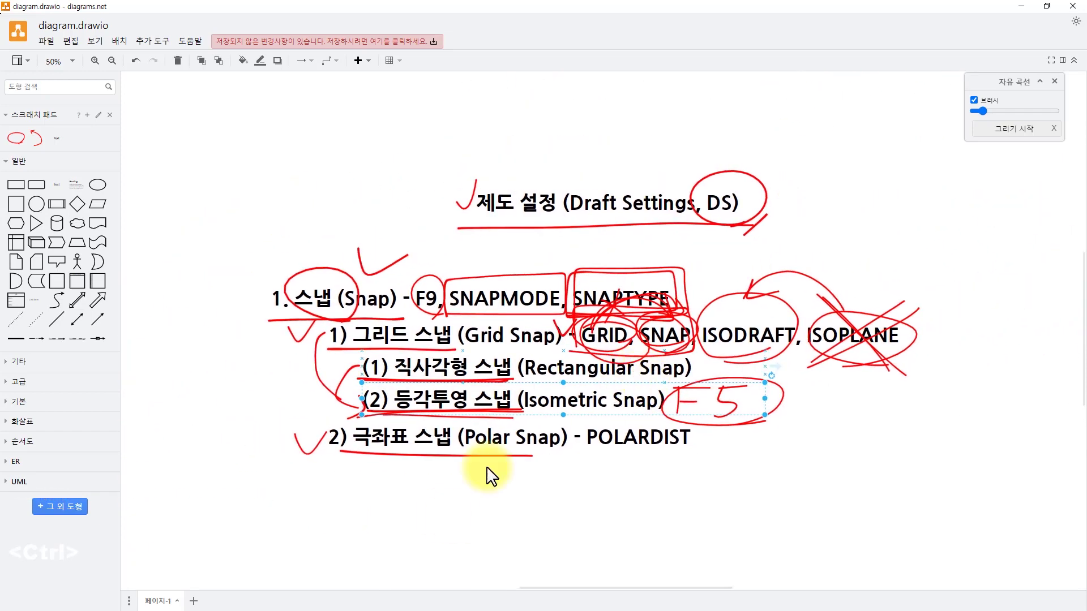
left_click(617, 444)
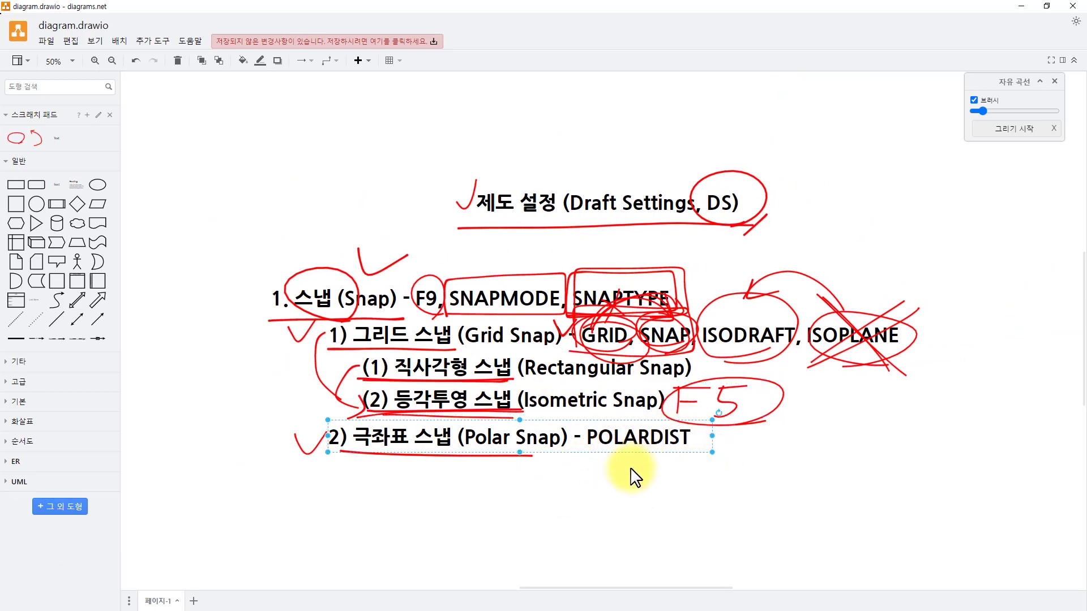
Step: Switch to AutoCAD and return Drawing1 to orthographic drafting with the ISODRAFT command
key("alt+Tab")
type("isod")
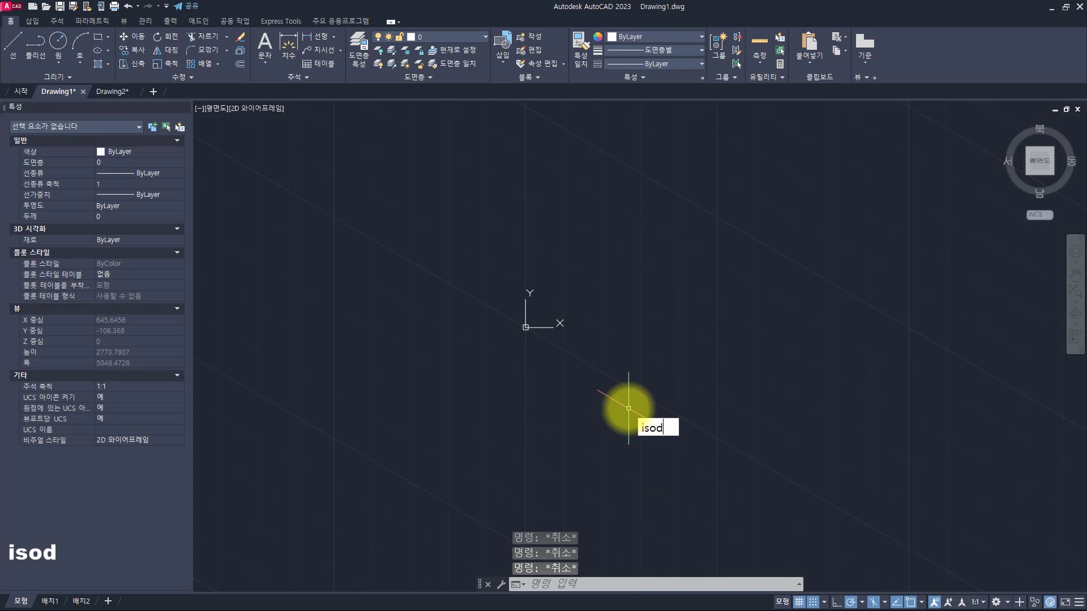
key("Return")
type("o")
key("Return")
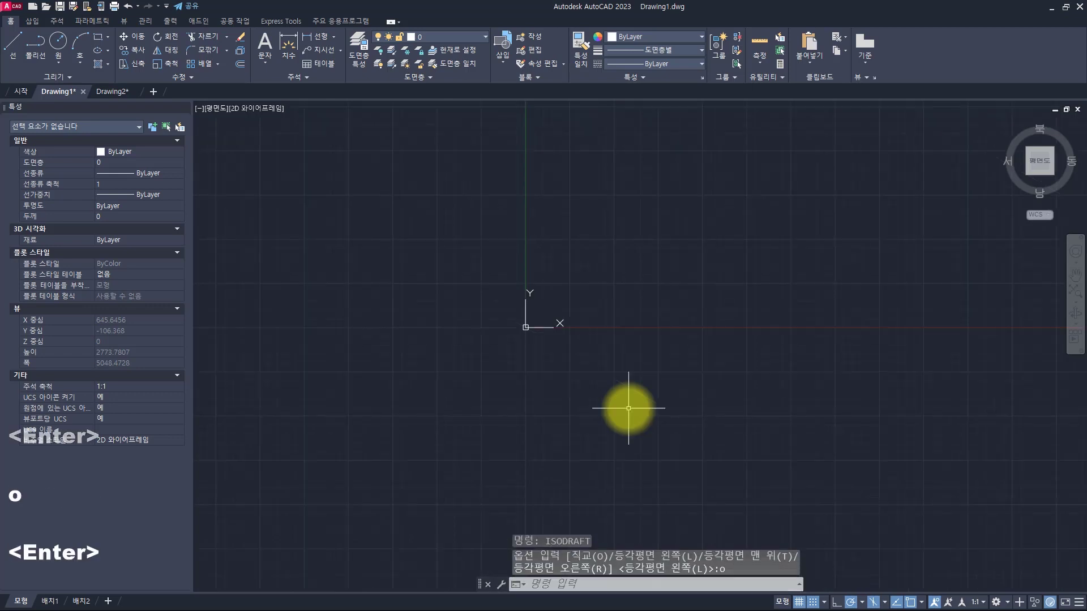
key("Escape")
key("Escape")
key("Escape")
key("Escape")
key("Escape")
Step: Start a line from a point slightly below and left of the origin, and change the snap type from grid snap to polar snap
type("l")
key("space")
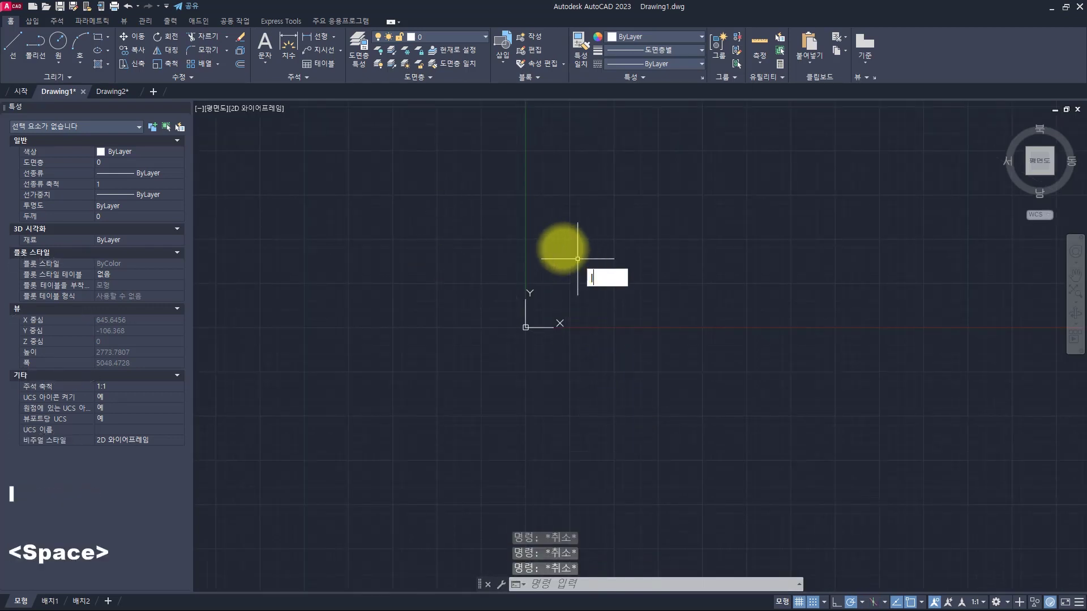
left_click(382, 342)
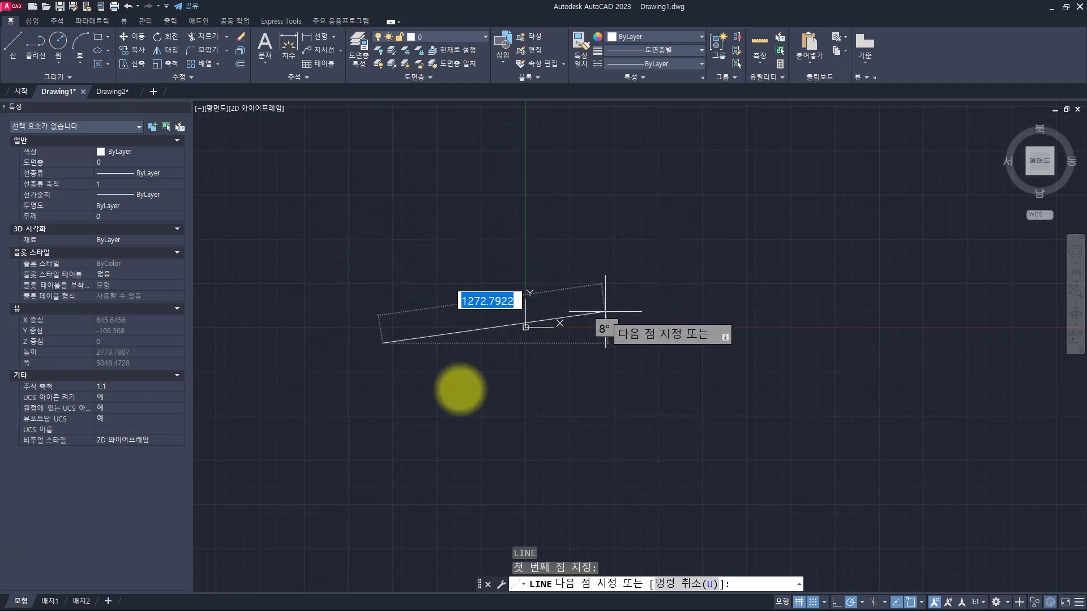
right_click(815, 603)
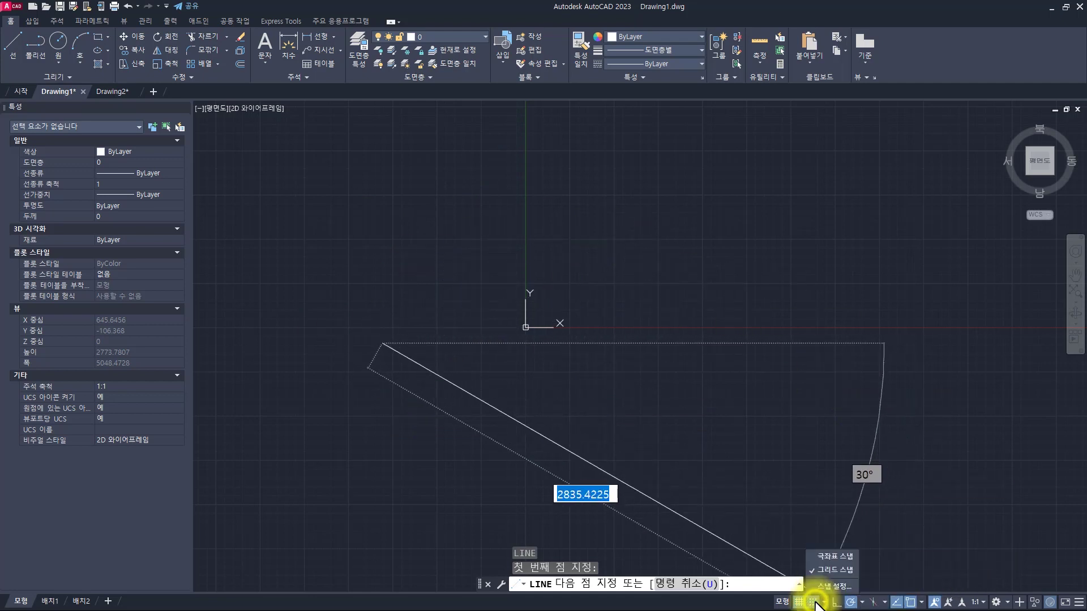
left_click(820, 556)
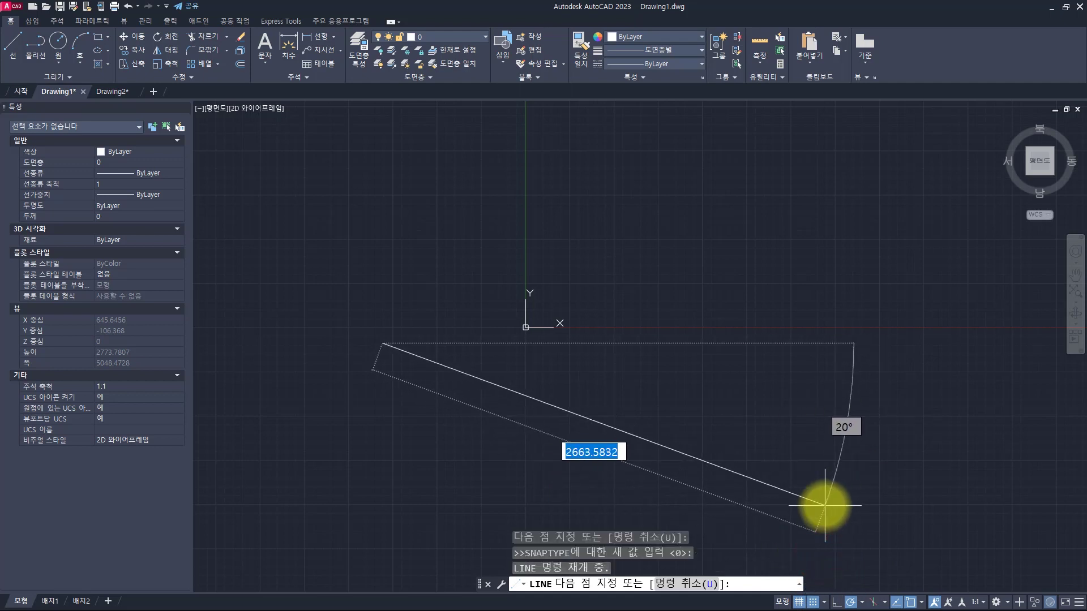
Step: Toggle polar tracking off and on to compare polar snap's effect on the line preview, and cancel the line
left_click(852, 600)
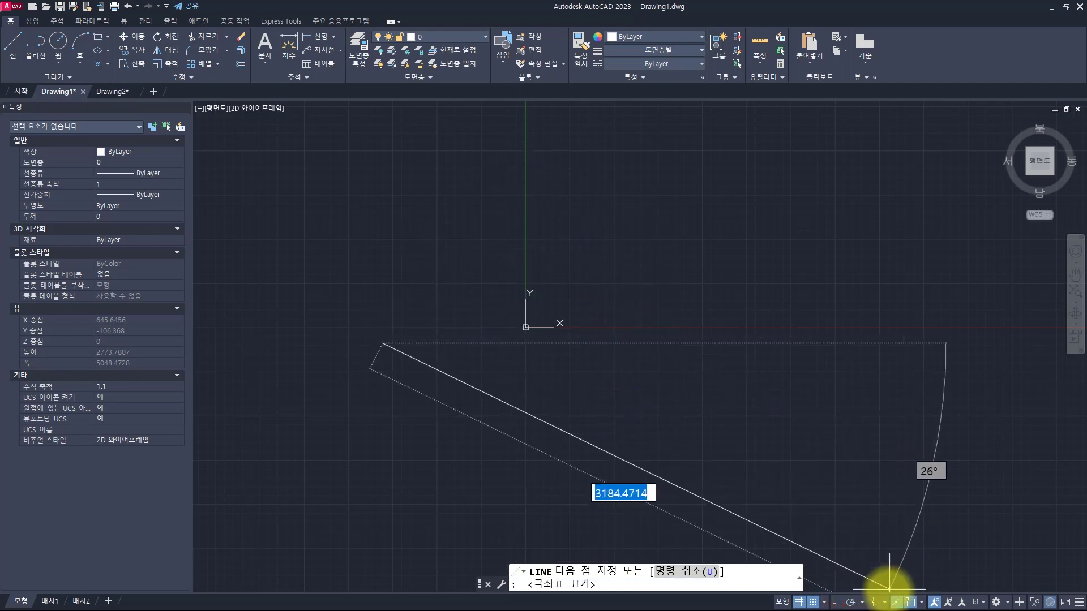
left_click(850, 601)
left_click(850, 601)
left_click(850, 601)
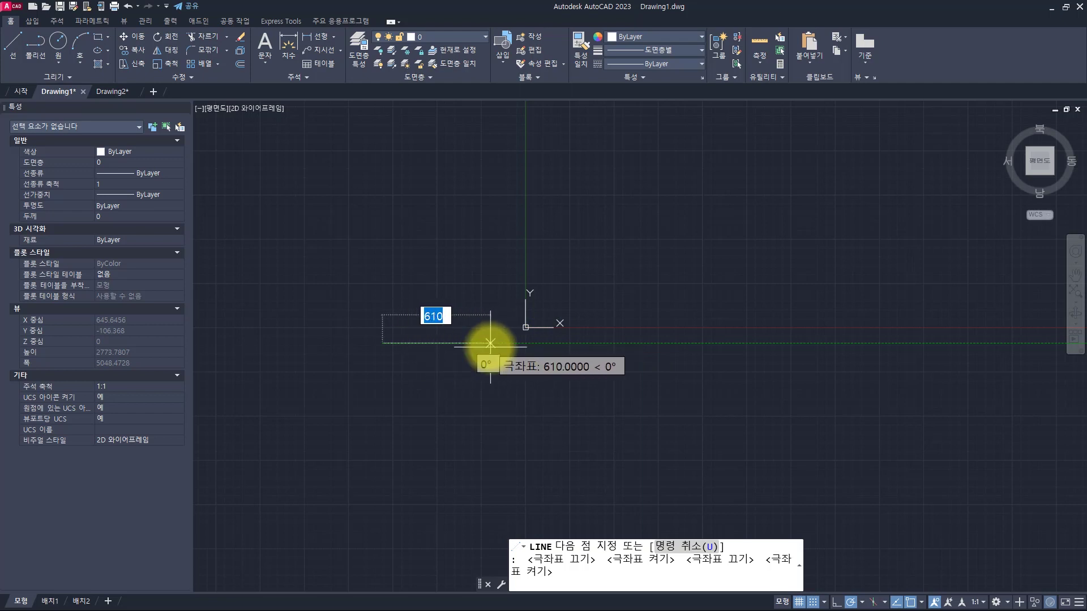
key("Escape")
key("Escape")
key("Escape")
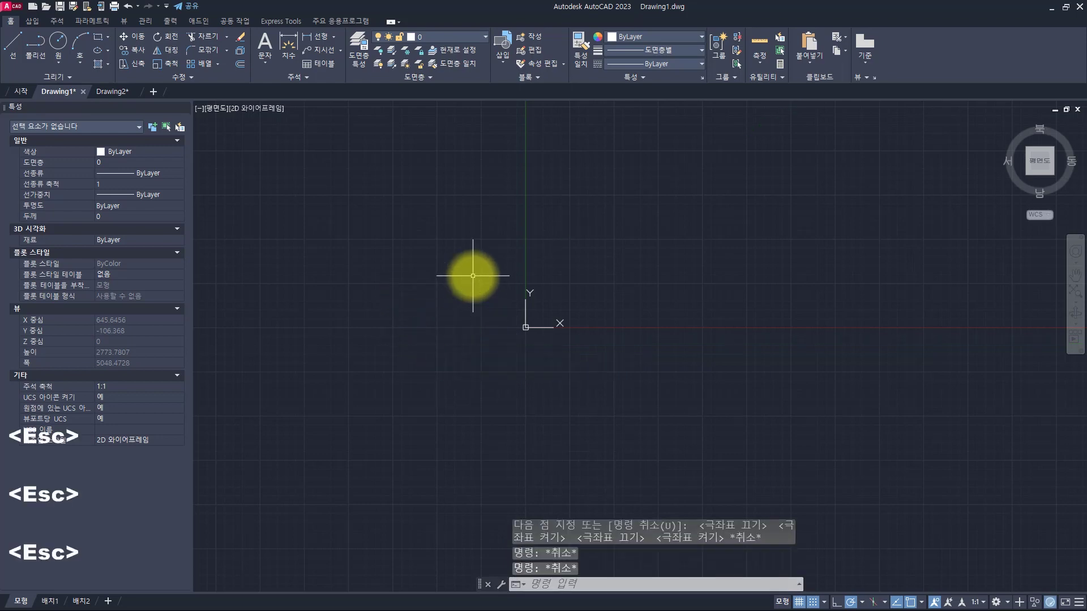
Step: Open the drafting settings to examine the polar distance value, and close the dialog without changes
key("space")
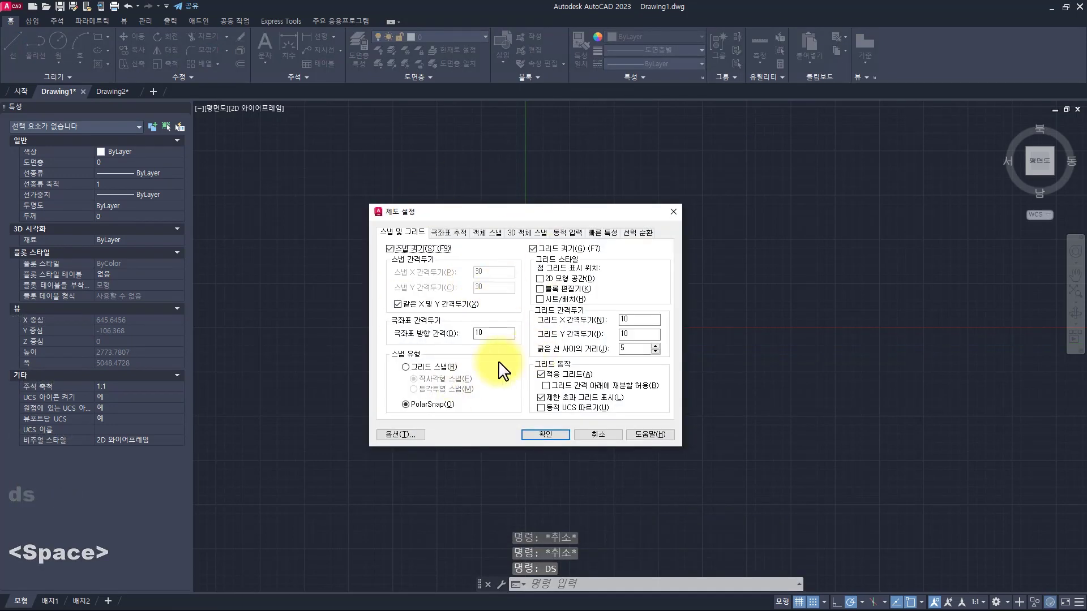
type("10")
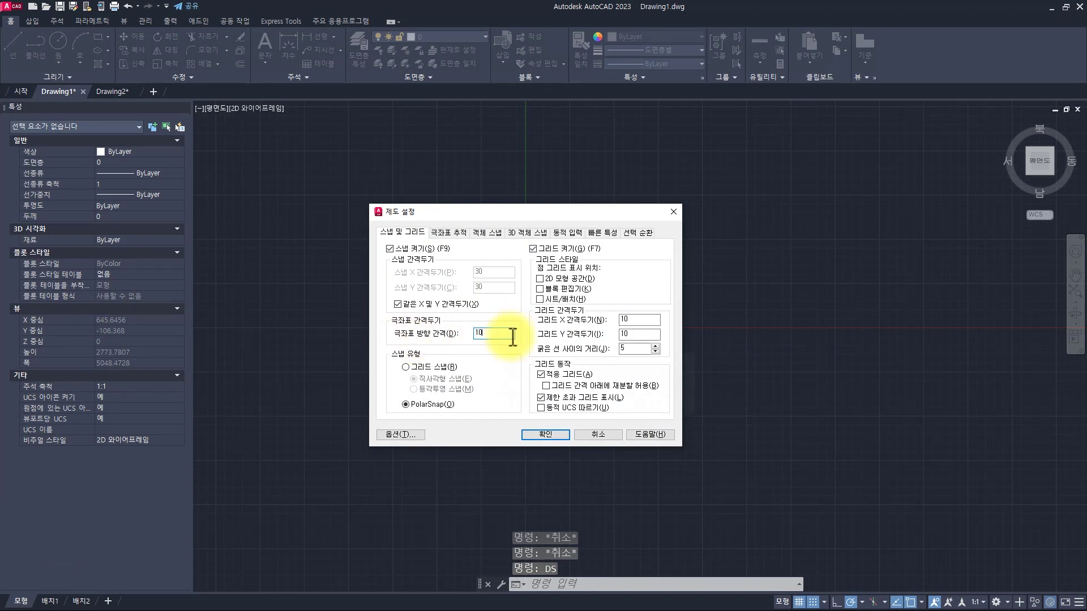
left_click(494, 333)
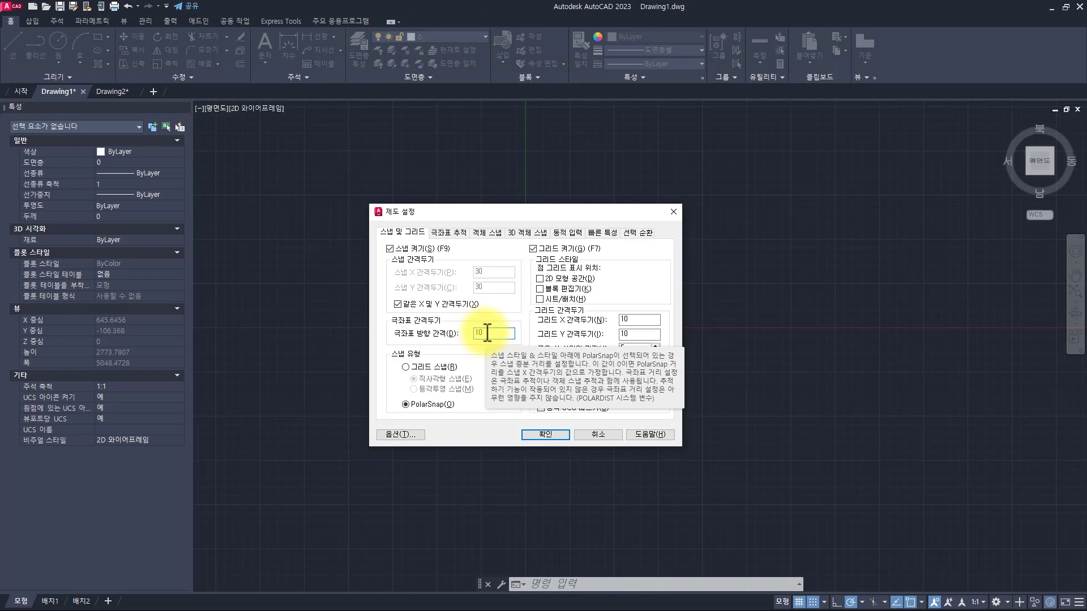
key("Escape")
key("Escape")
key("Escape")
key("Escape")
key("Escape")
key("Escape")
key("Escape")
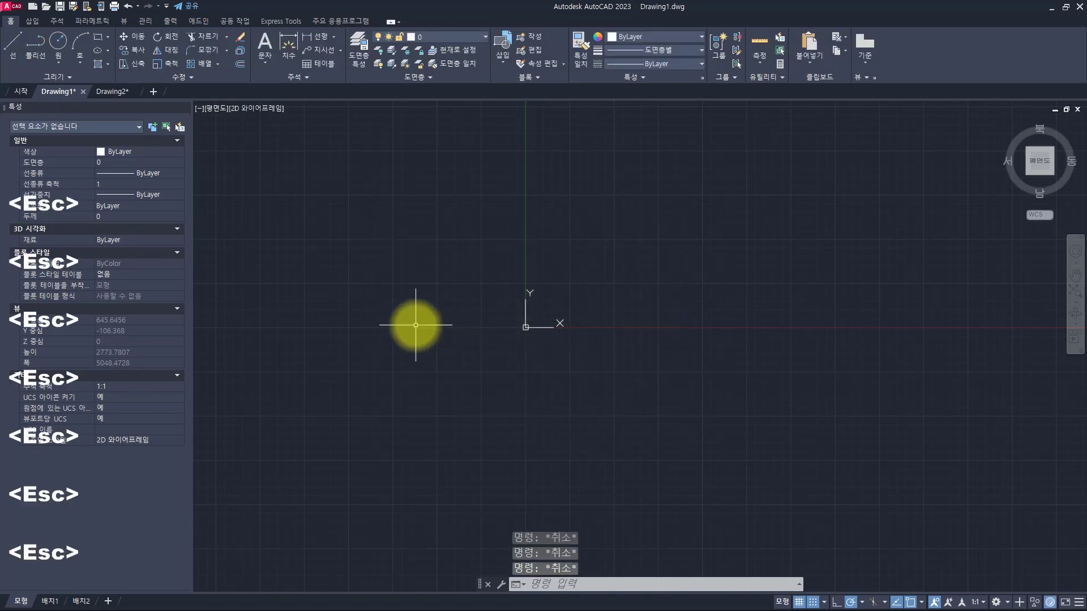
Step: Set the POLARDIST system variable to 5
type("polar")
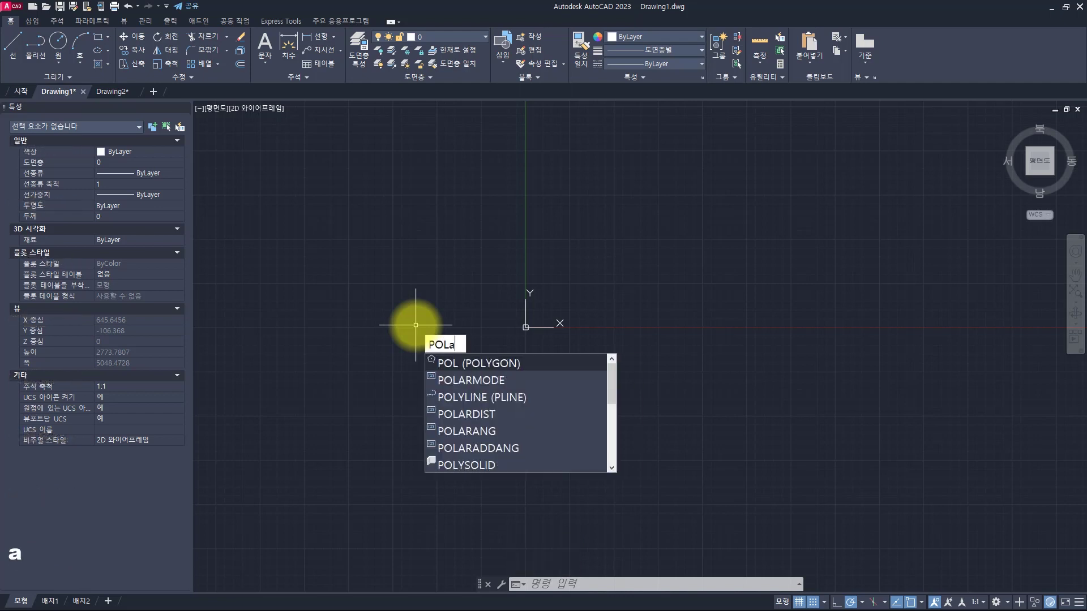
type("di")
key("Return")
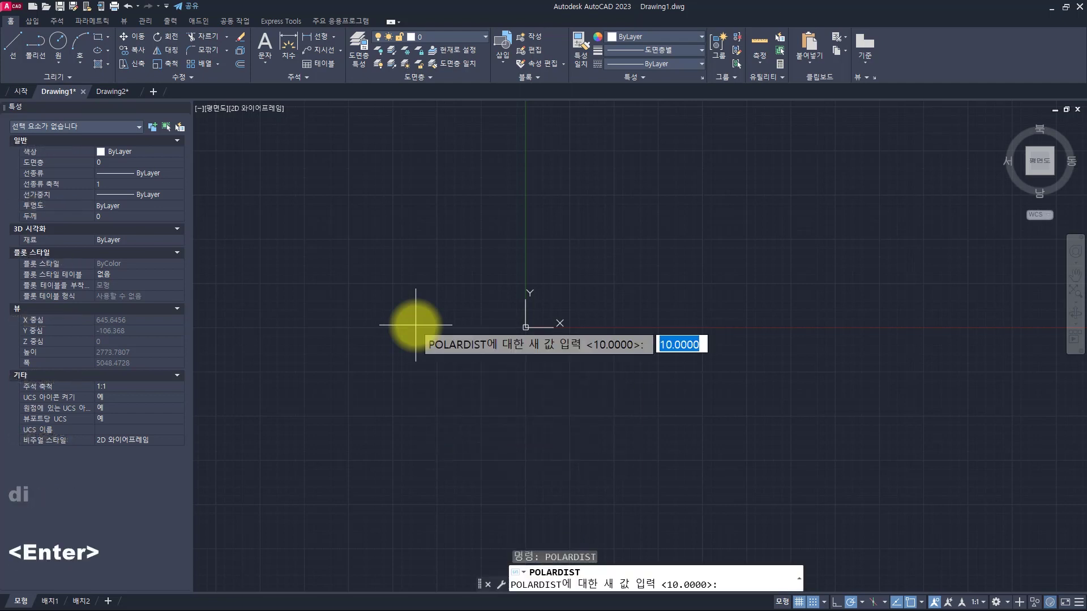
type("5")
key("Return")
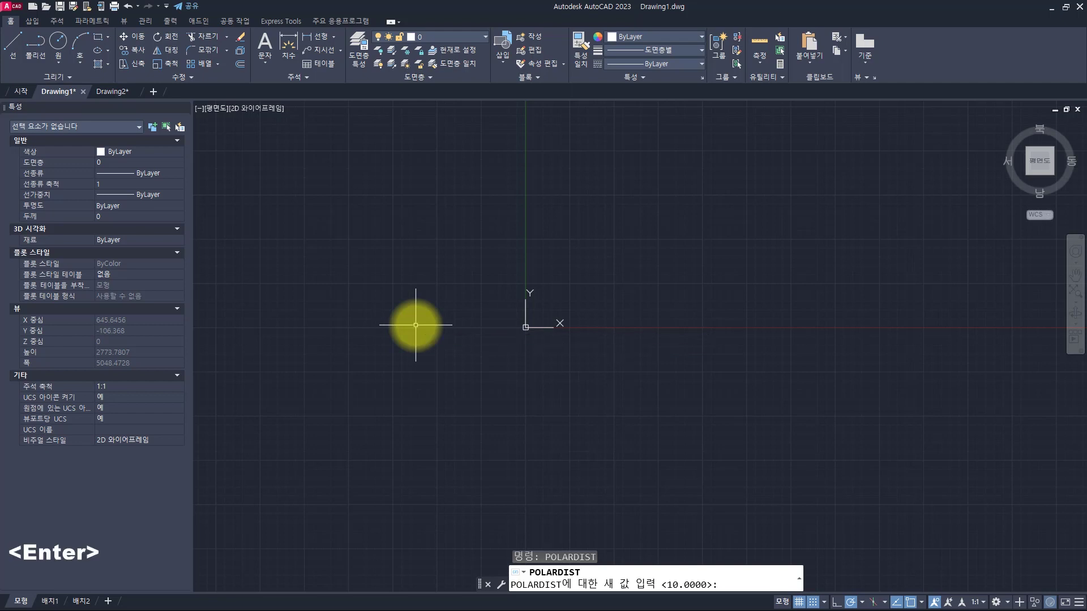
Step: Draw a horizontal line about 405 units long, left of and slightly above the origin, using polar snap
type("l")
key("space")
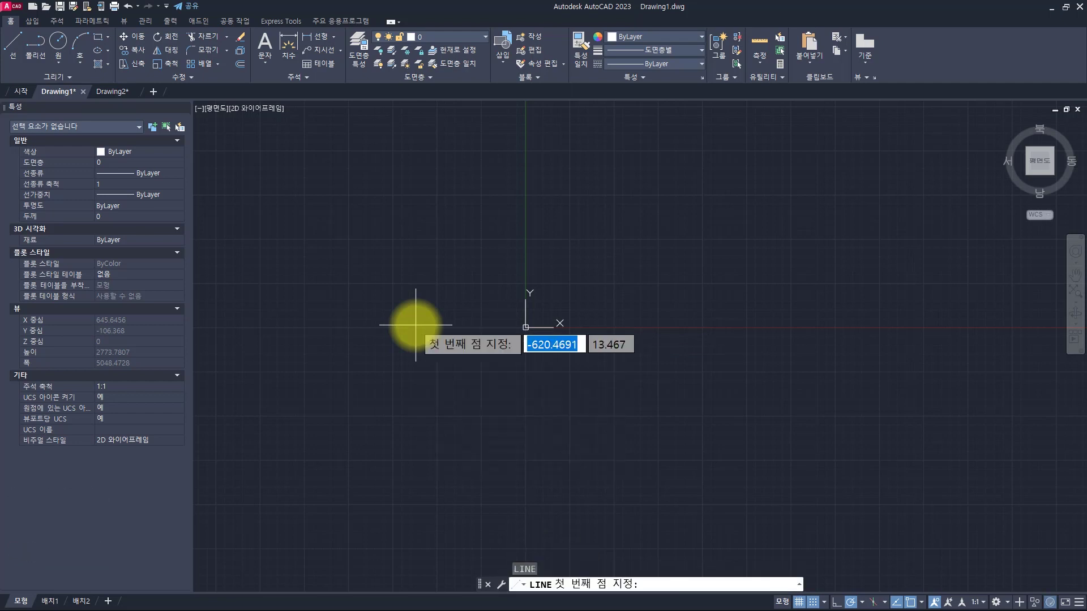
scroll(415, 325, "up", 4)
left_click(396, 293)
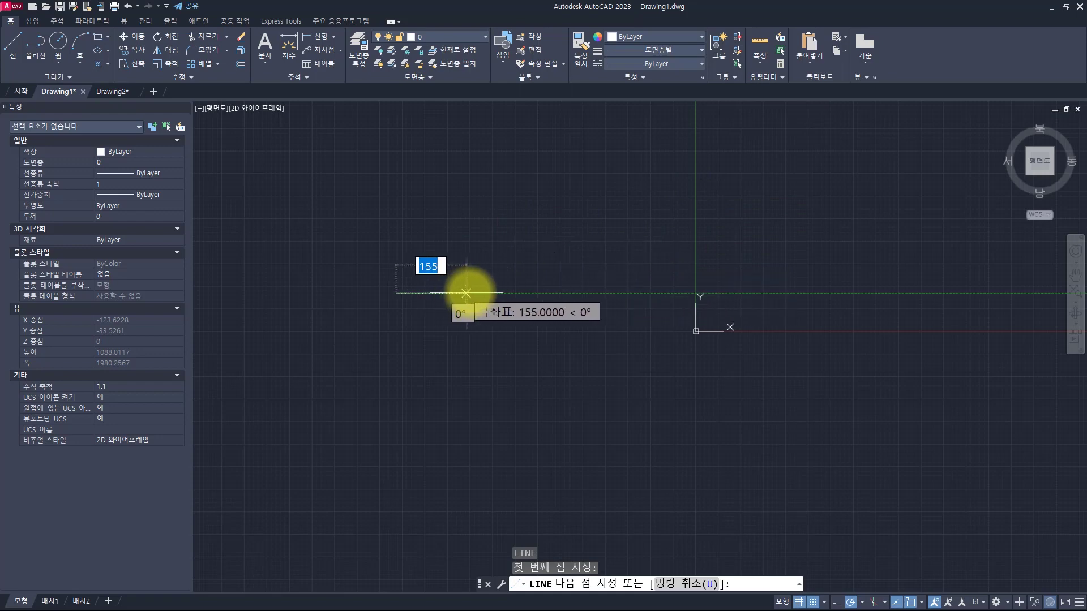
left_click(578, 293)
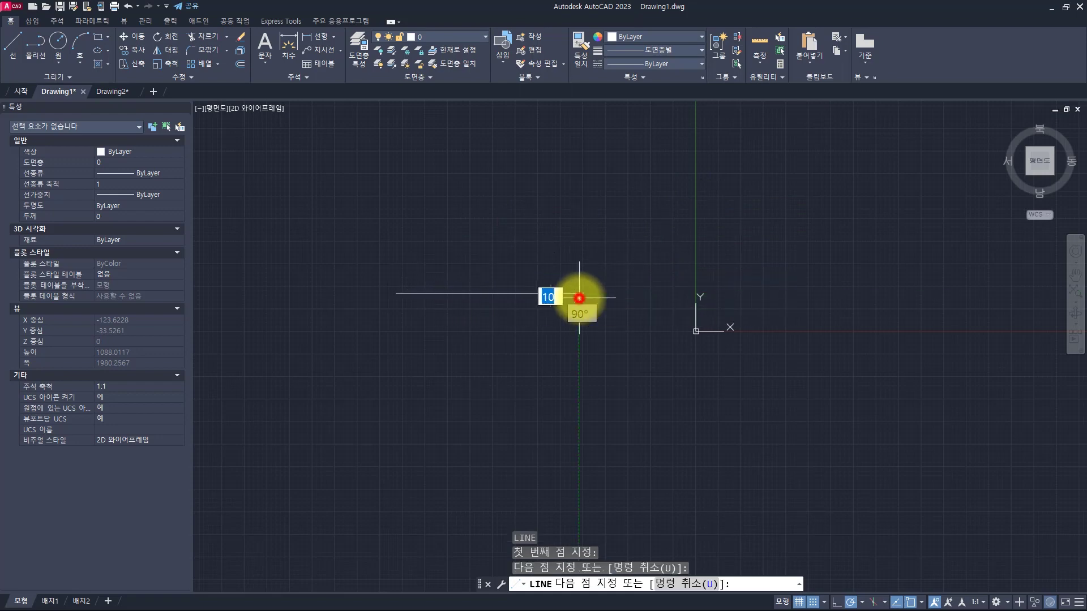
key("Escape")
Step: Select the horizontal line to read its length in the properties, and clear the selection
left_click(529, 270)
left_click(487, 308)
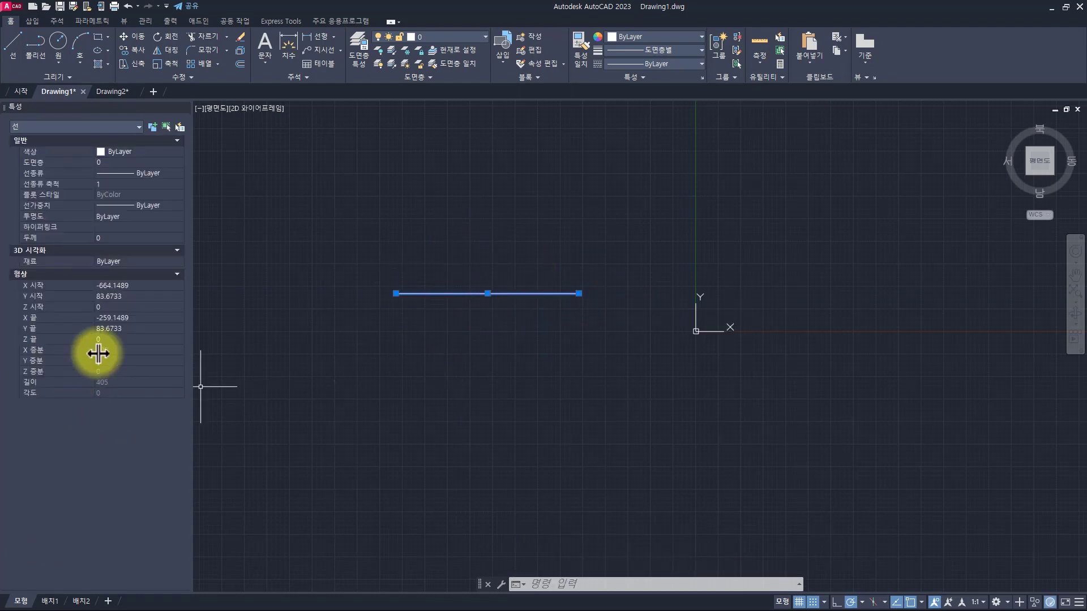
key("Escape")
key("Escape")
Step: Erase the horizontal line
left_click(516, 333)
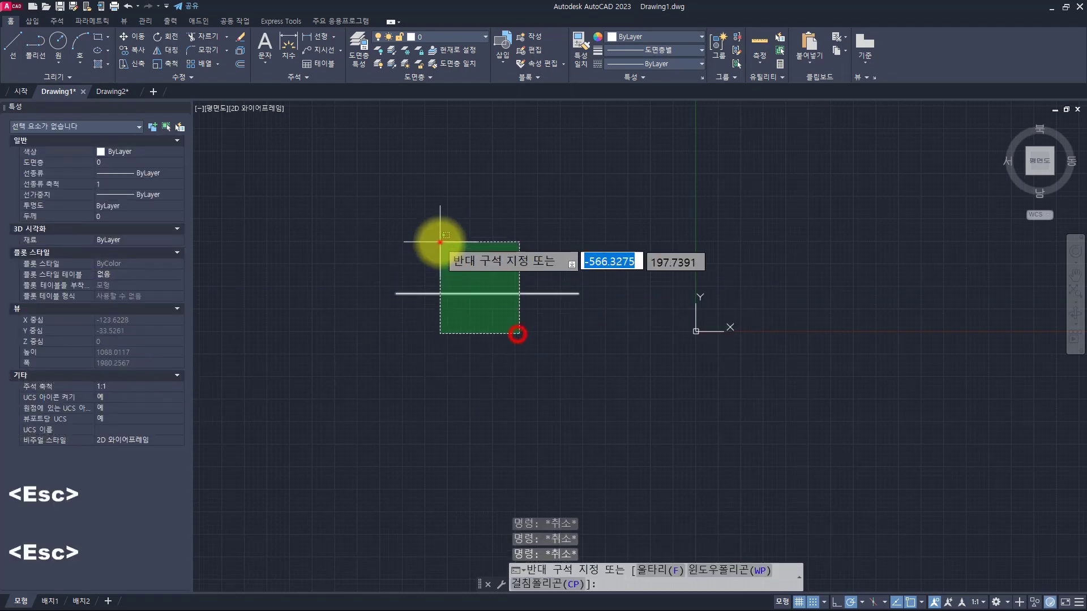
left_click(440, 242)
type("e")
key("space")
key("Escape")
key("Escape")
Step: Switch to diagrams.net and review the outline from Snap down to Polar Tracking and Object Snap Tracking
key("alt+Tab")
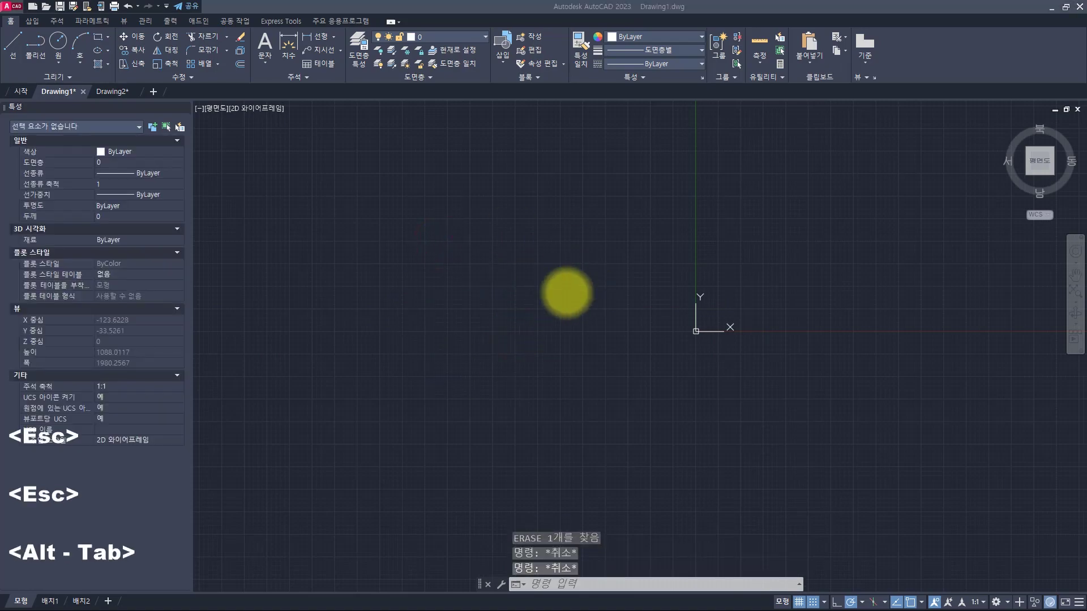
scroll(353, 411, "down", 3)
middle_click_drag(425, 375, 894, 327)
middle_click_drag(330, 369, 738, 341)
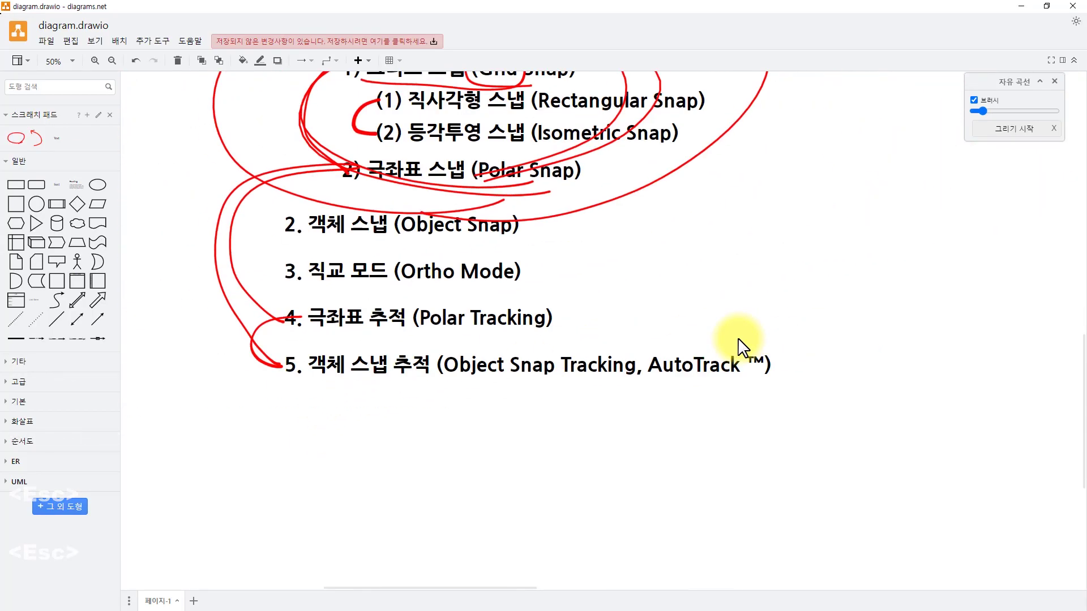
middle_click_drag(961, 221, 945, 269)
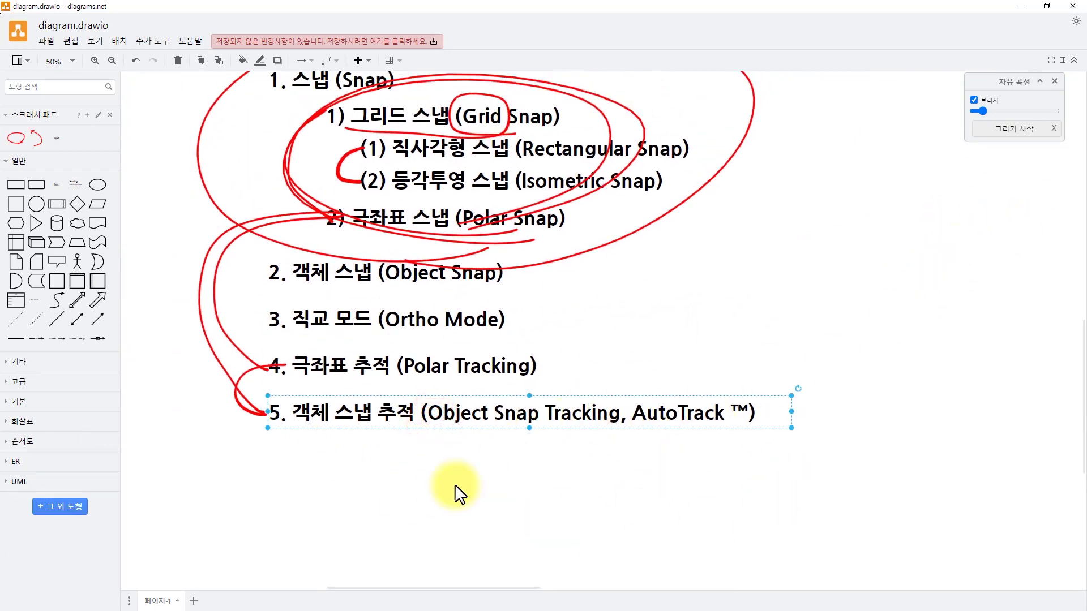
Step: Switch to AutoCAD and set the polar distance to 100 in the drafting settings
key("alt+Tab")
key("Escape")
key("Escape")
key("Escape")
key("Escape")
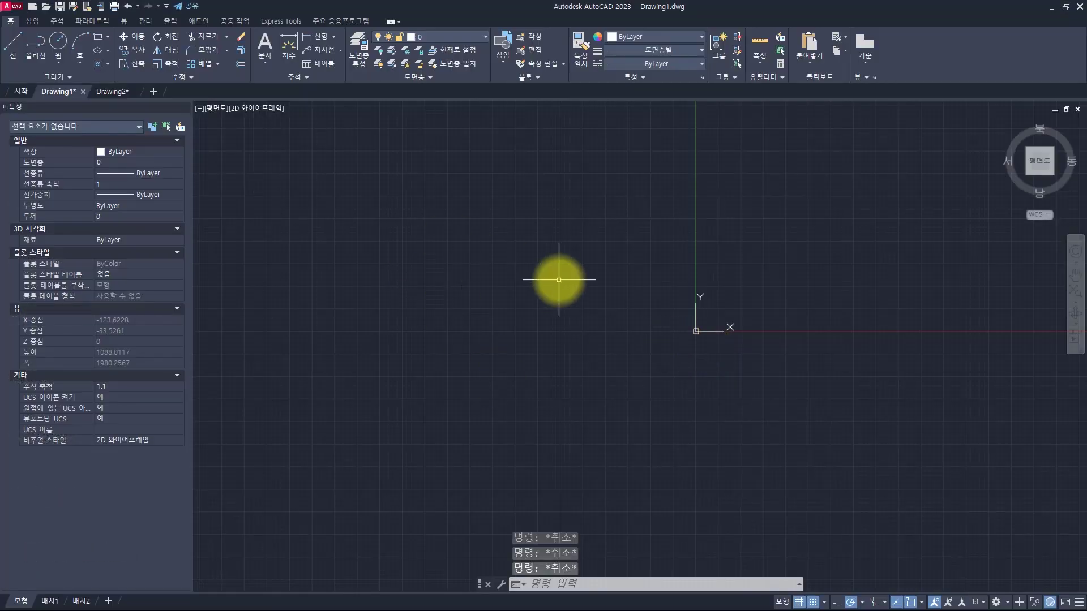
type("ds")
key("space")
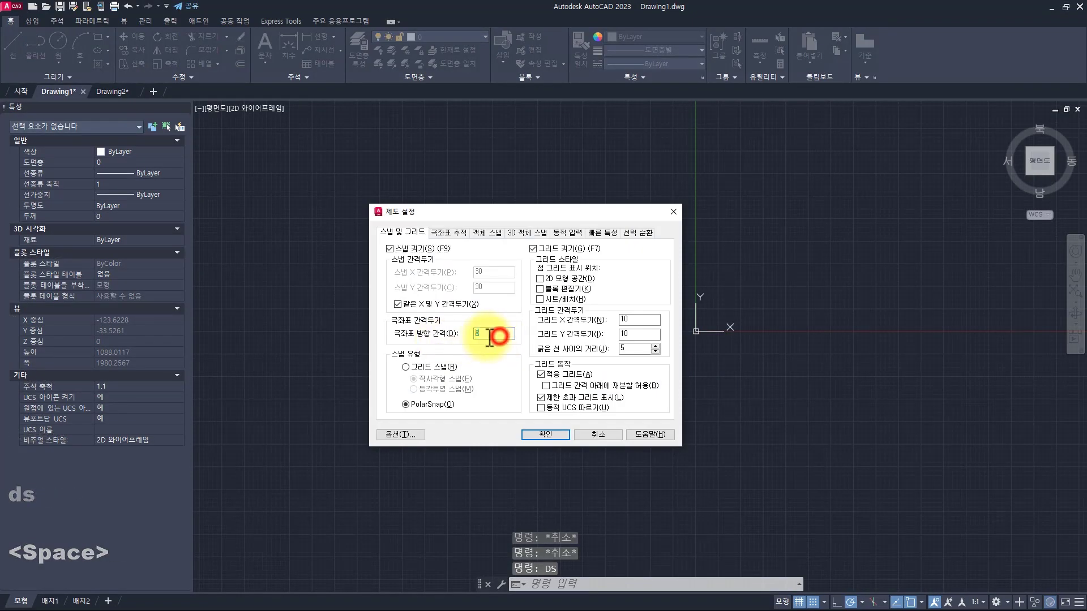
type("100")
key("Return")
key("Escape")
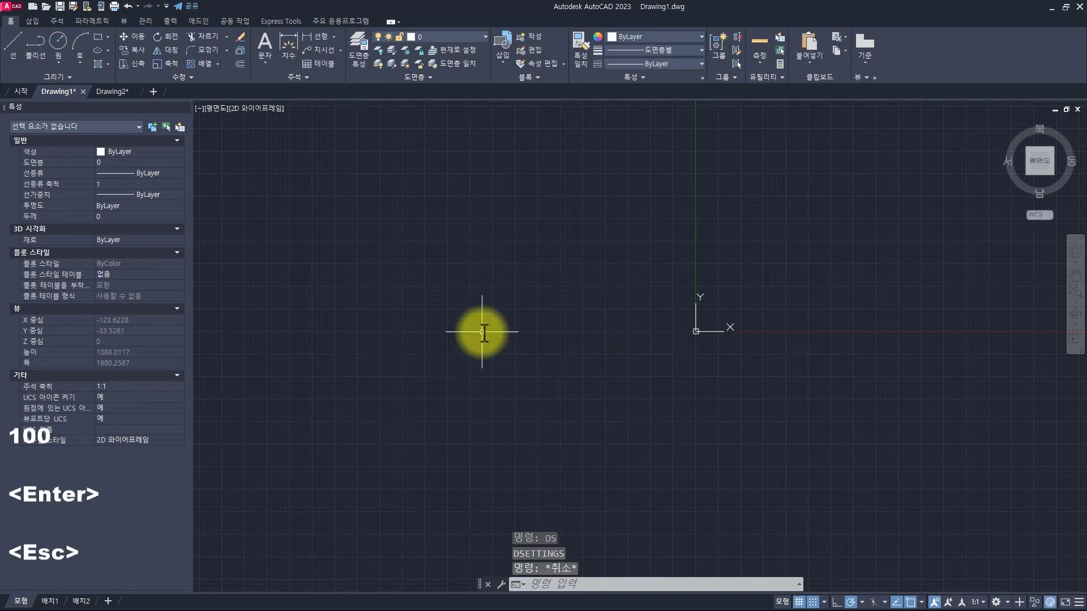
Step: Draw an oblique line rising to the right at about 40°, left of the origin
type("l")
key("space")
left_click(359, 355)
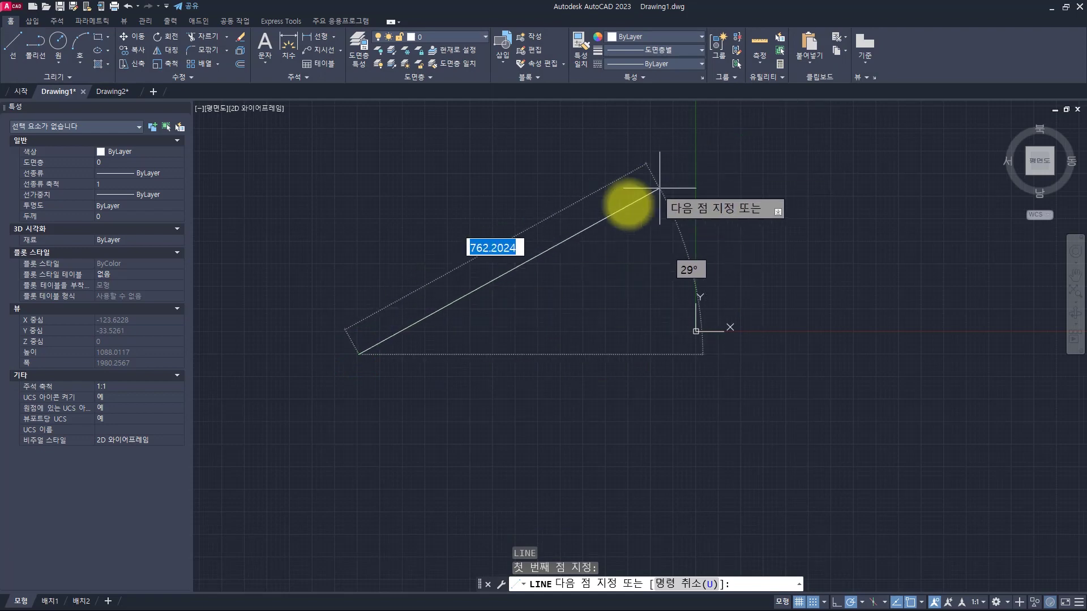
left_click(588, 160)
key("Escape")
key("Escape")
key("Escape")
key("Escape")
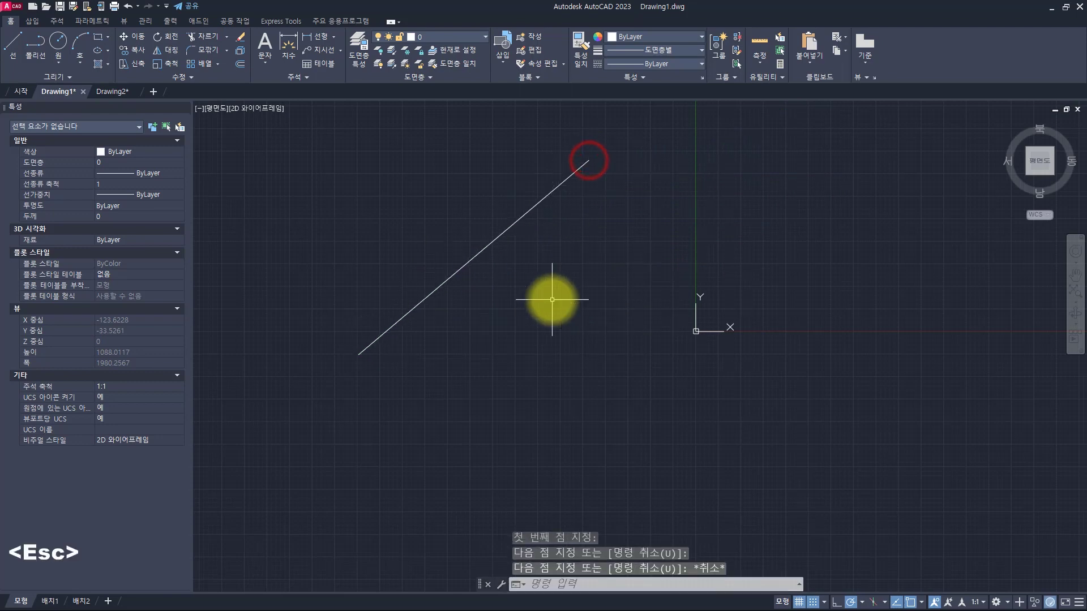
key("space")
left_click(630, 421)
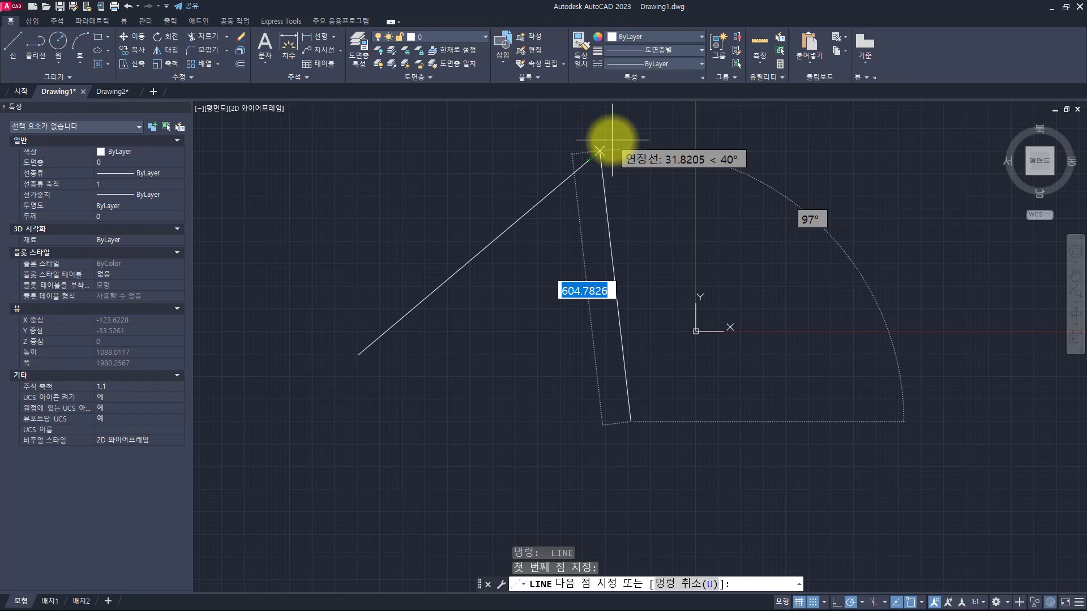
key("Escape")
key("Escape")
key("Escape")
Step: Draw a line about 452 units long at 74° from below the oblique line to its extension, about 32 units past its upper end
middle_click_drag(614, 136, 636, 179)
key("space")
left_click(567, 434)
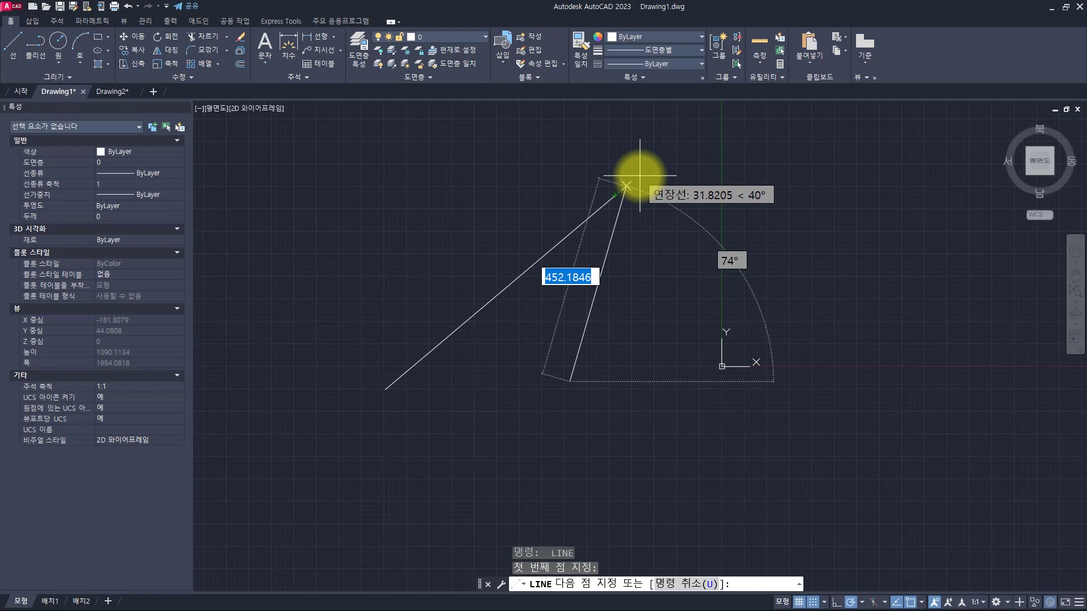
left_click(638, 176)
key("Escape")
key("Escape")
key("Escape")
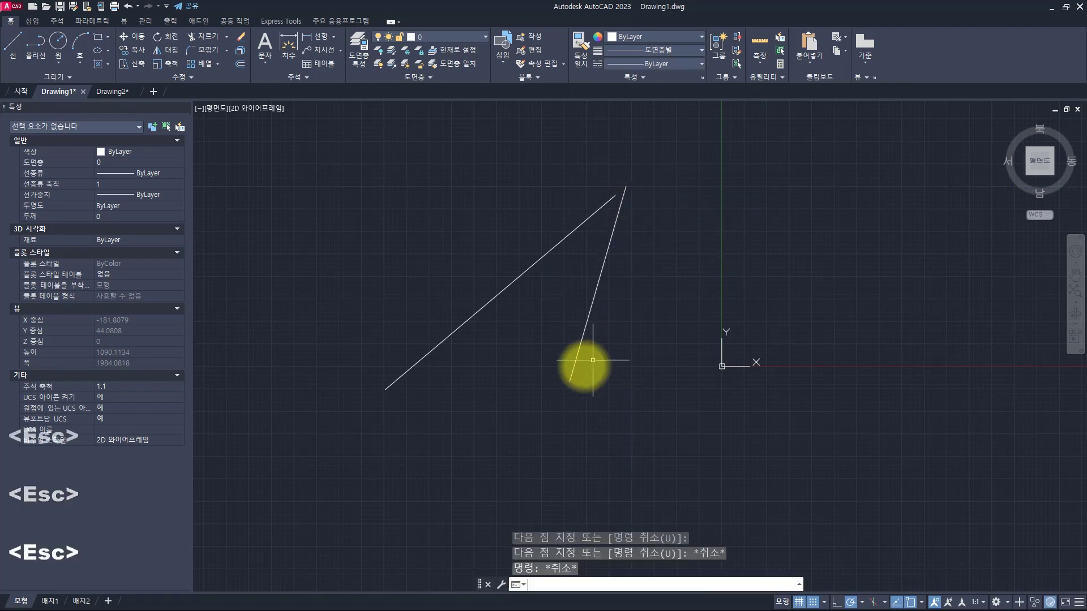
Step: Draw two more lines from the second line's lower end to the oblique line's extension, the last ending about 232 units past its upper end
key("space")
left_click(567, 381)
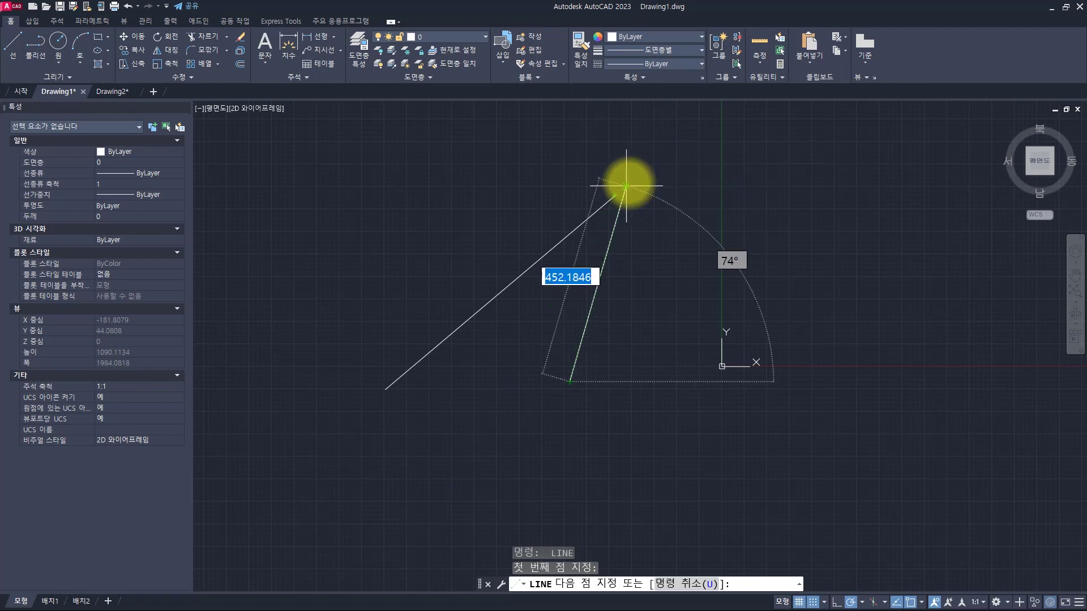
left_click(654, 161)
key("Escape")
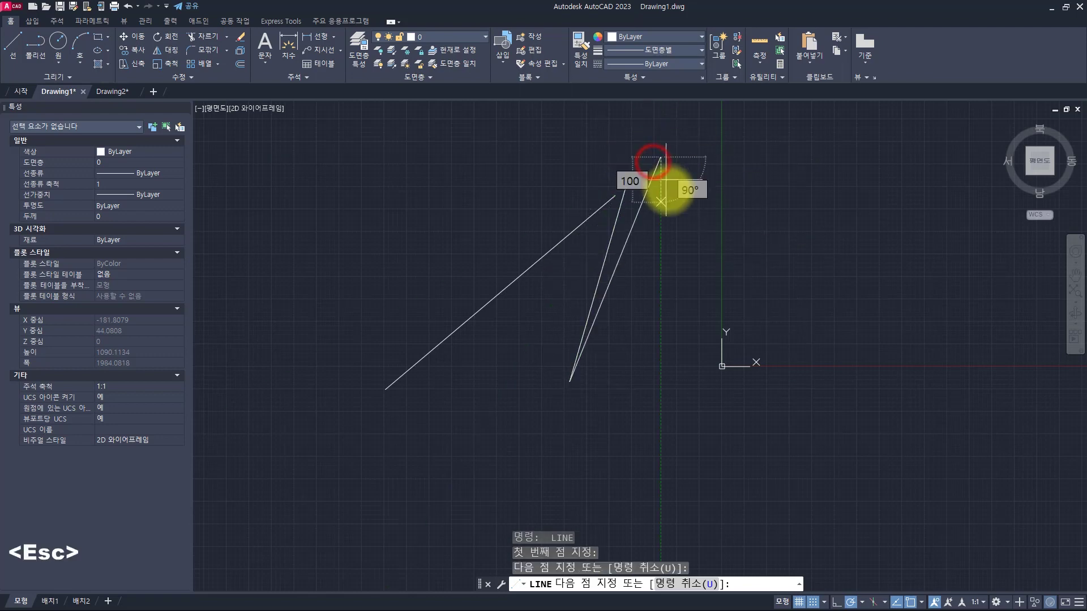
key("space")
left_click(570, 378)
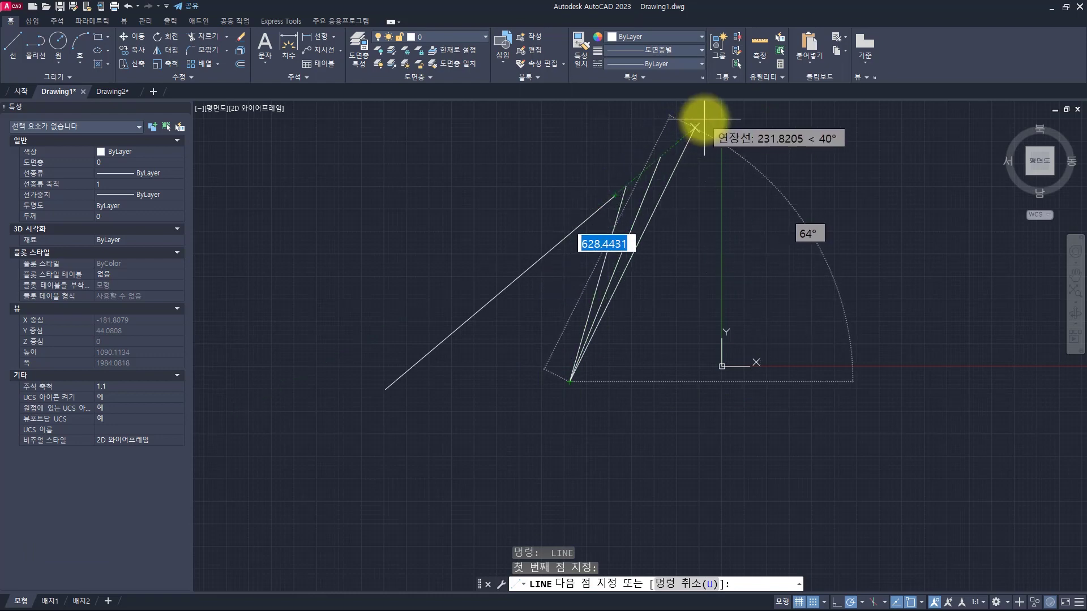
left_click(704, 119)
key("Escape")
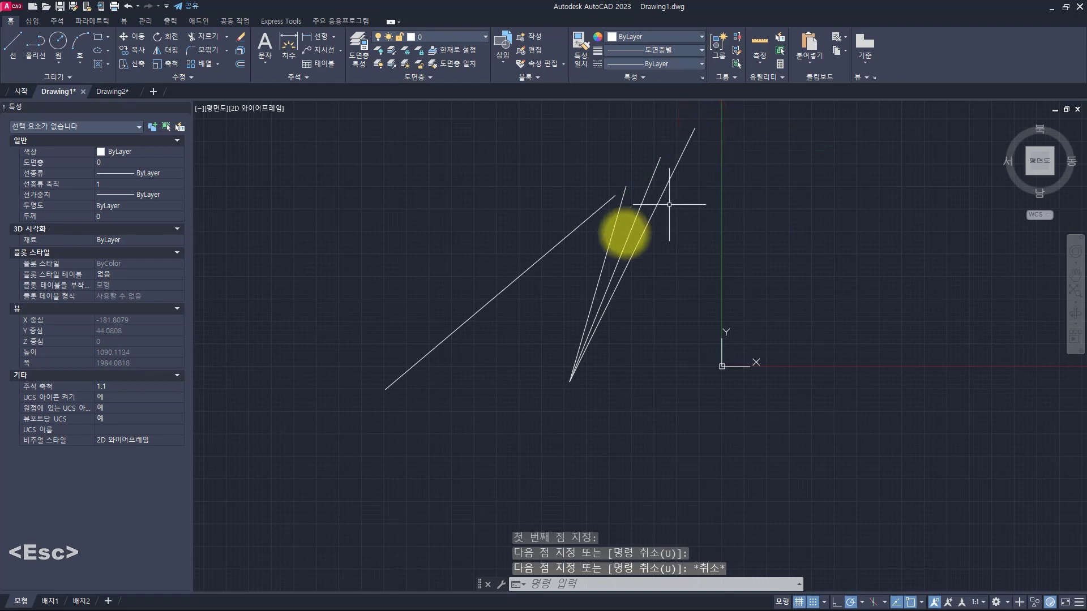
Step: Measure the distances between neighbouring upper ends of the three fanned lines, and from the nearest one to the oblique line's upper end
middle_click_drag(710, 192, 702, 244)
key("Escape")
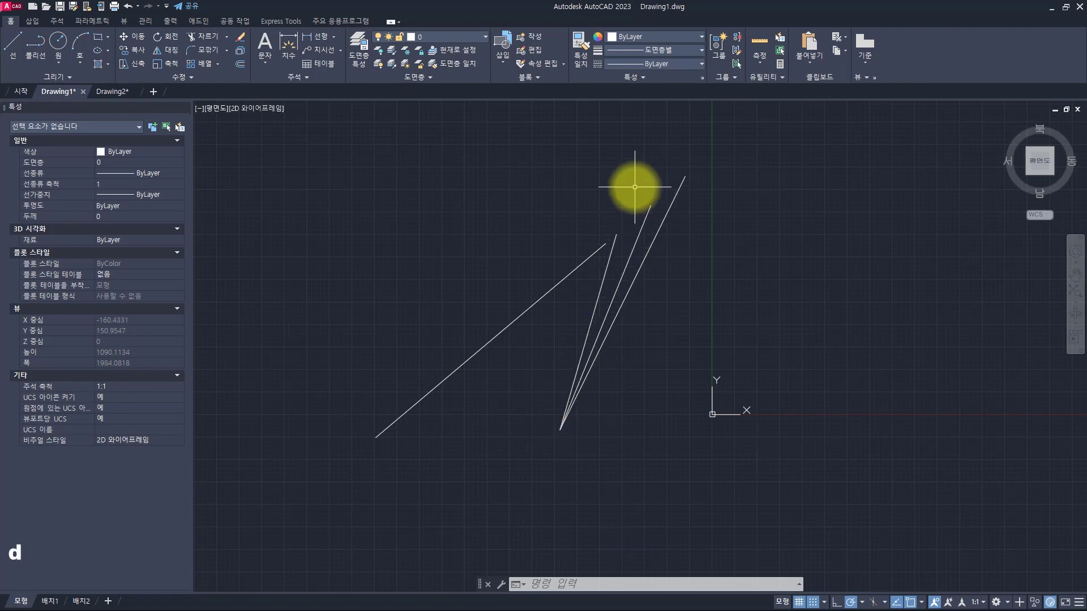
type("di")
key("space")
left_click(684, 177)
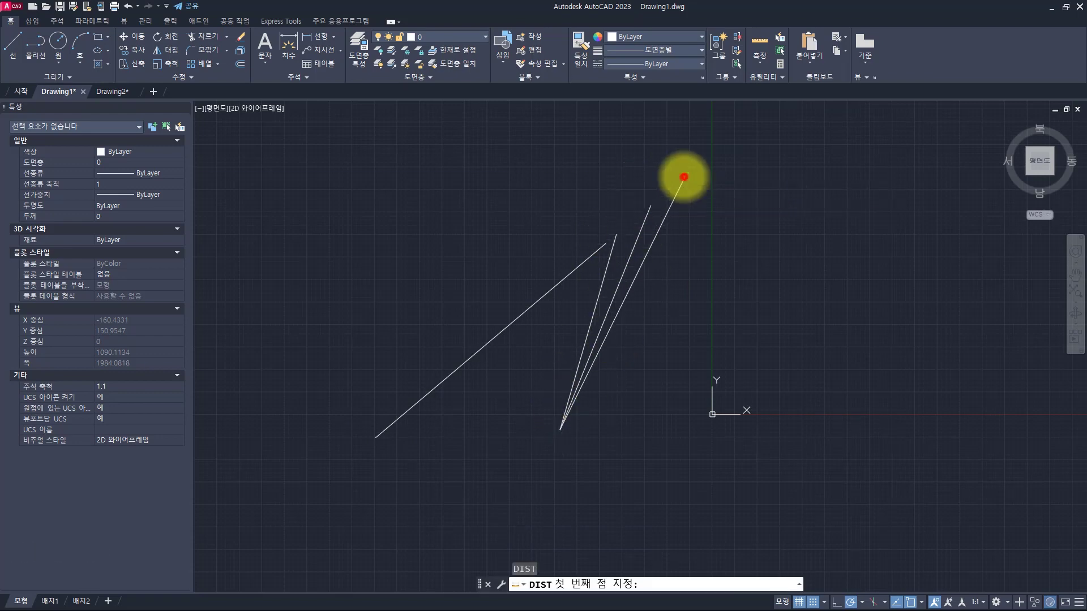
left_click(650, 206)
key("space")
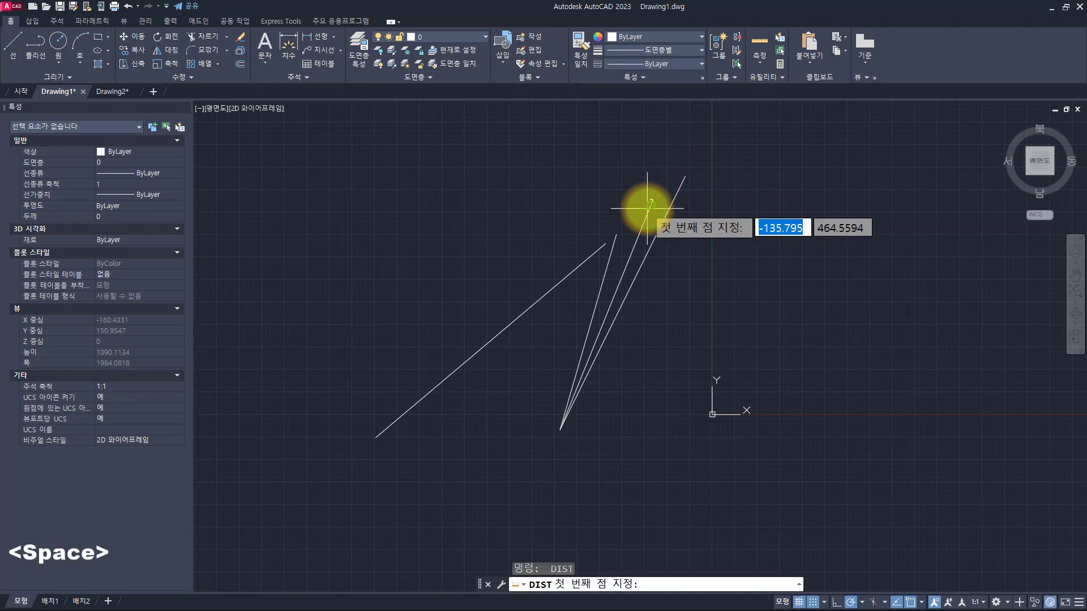
left_click(652, 207)
left_click(617, 233)
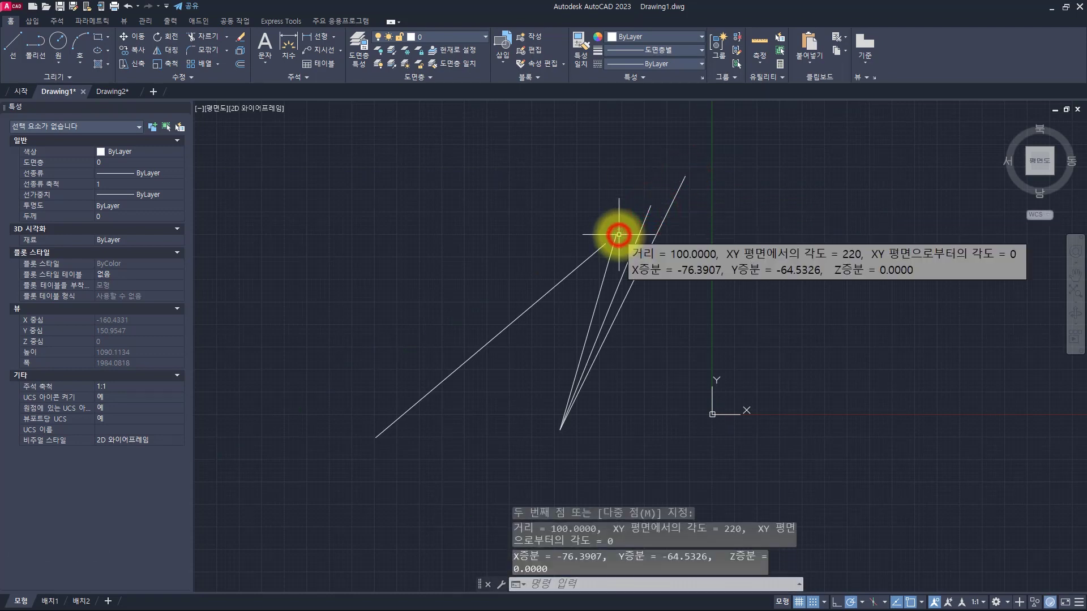
key("space")
left_click(613, 233)
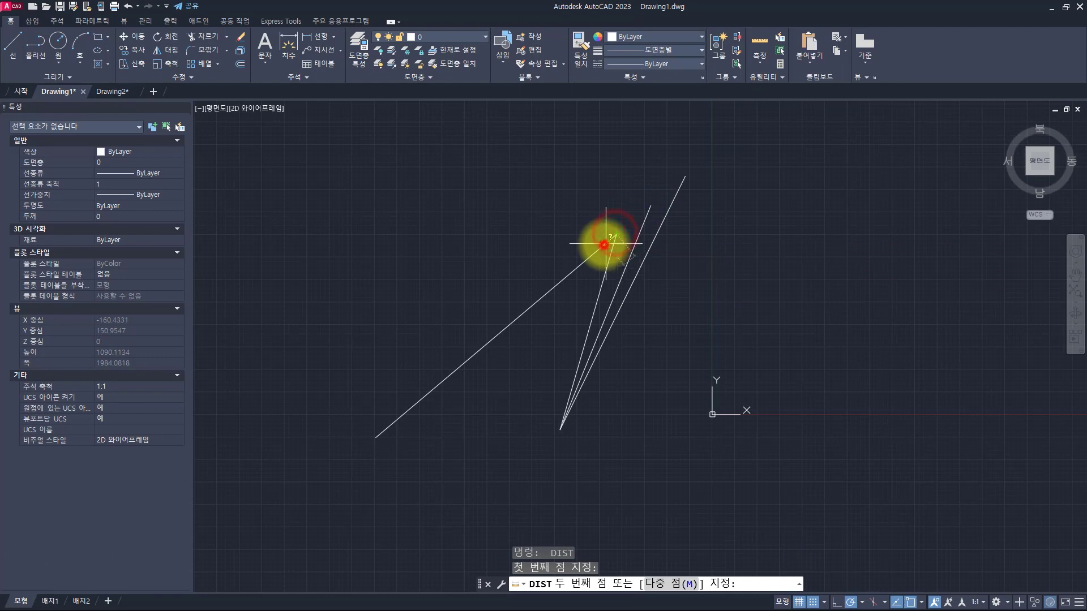
left_click(604, 244)
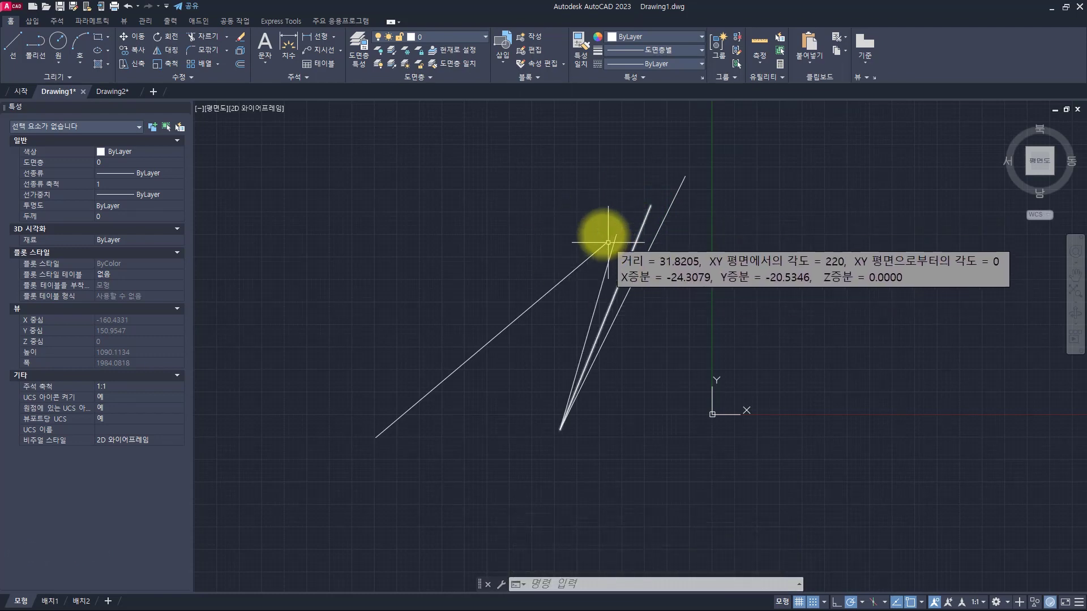
key("Escape")
key("Escape")
Step: Select the 40° oblique line to highlight it, and clear the selection
left_click(548, 340)
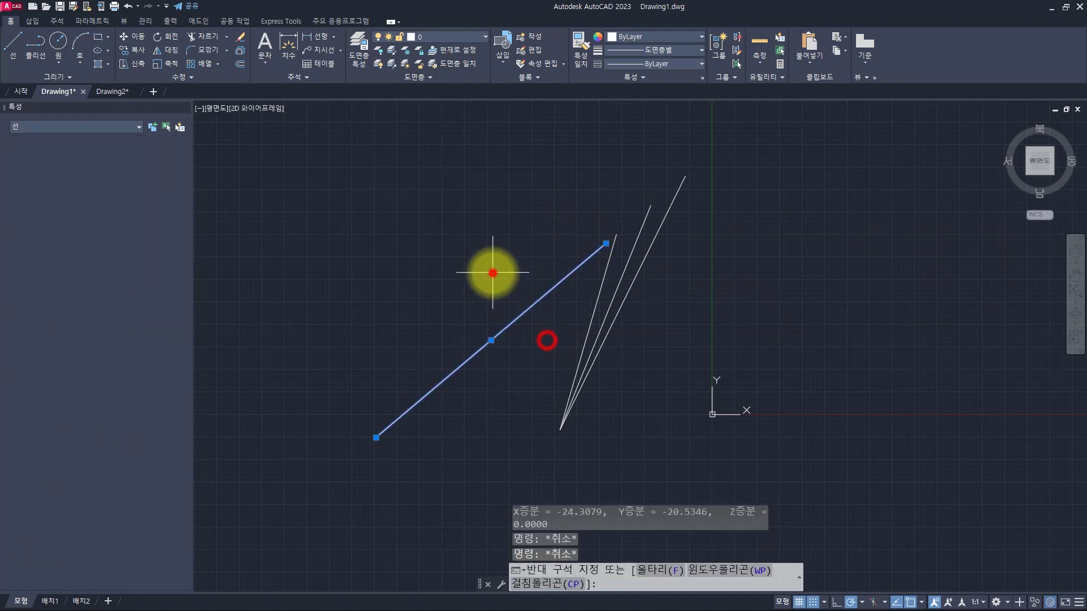
left_click(492, 272)
key("Escape")
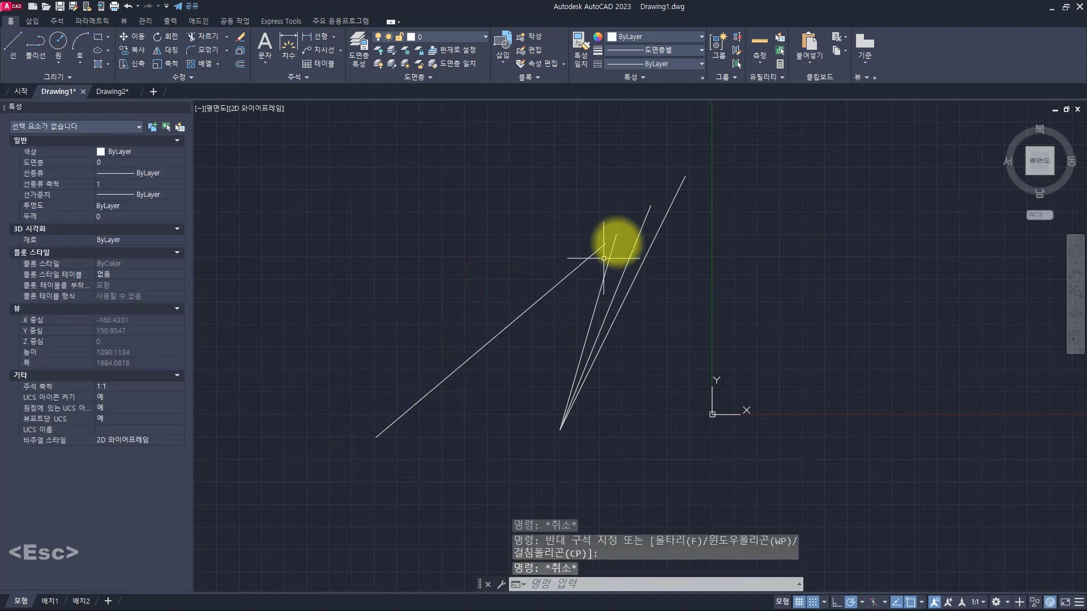
Step: Measure the distance from the oblique line's lower end to the upper end of the nearest fanned line
key("space")
left_click(376, 437)
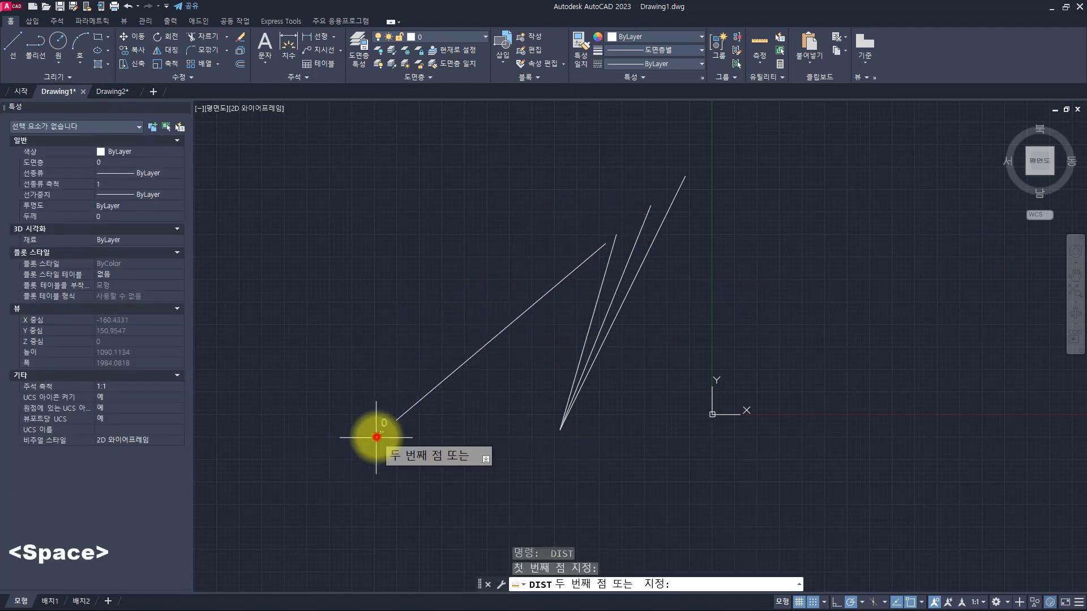
left_click(617, 234)
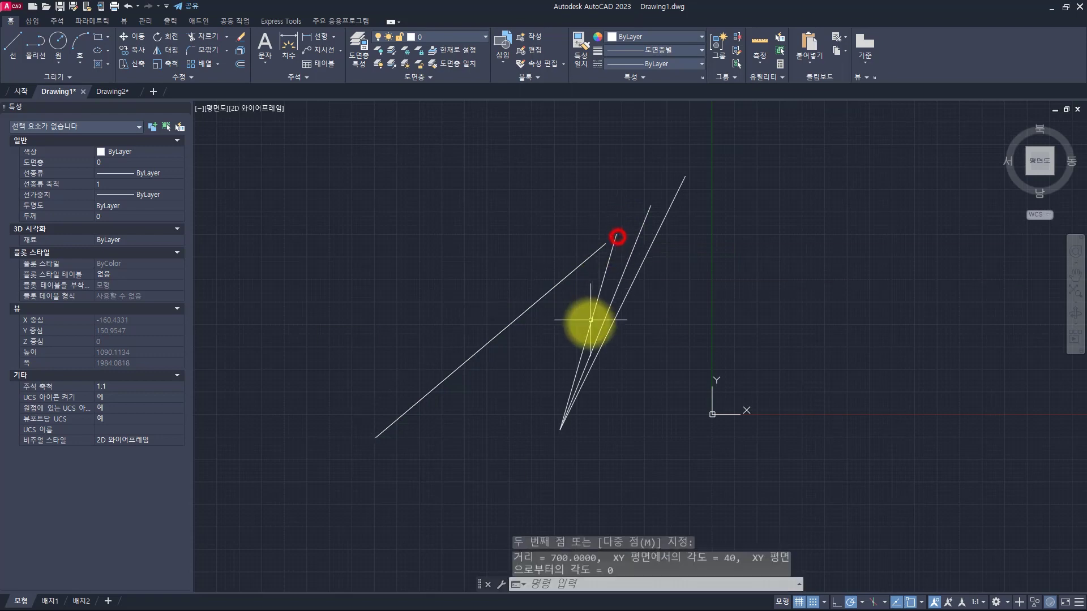
key("Escape")
key("Escape")
key("Escape")
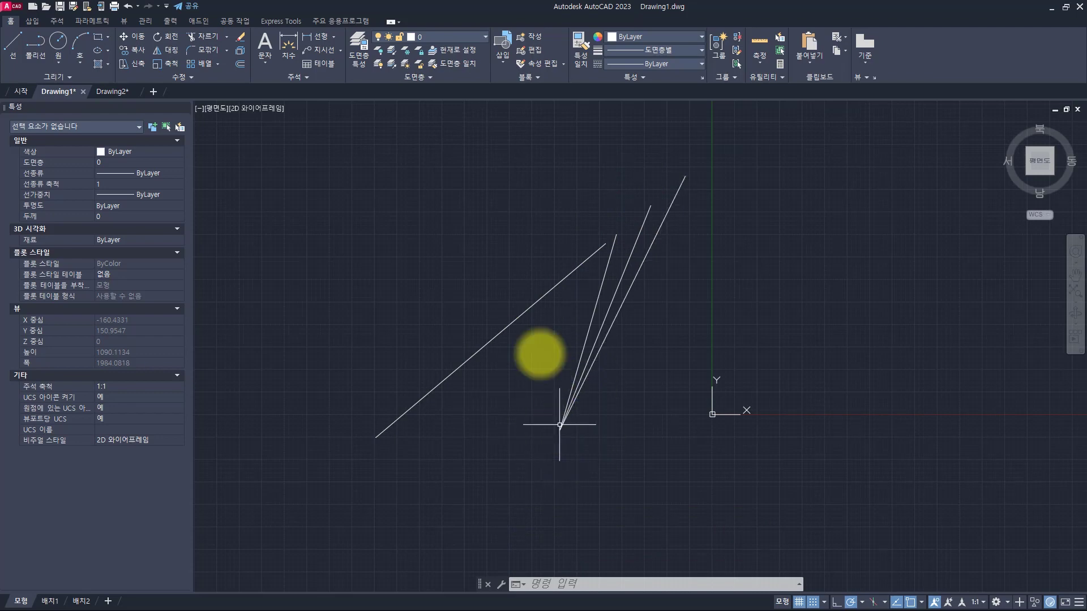
Step: Switch to the diagrams.net outline and select its Object Snap Tracking entry to highlight it
key("alt+Tab")
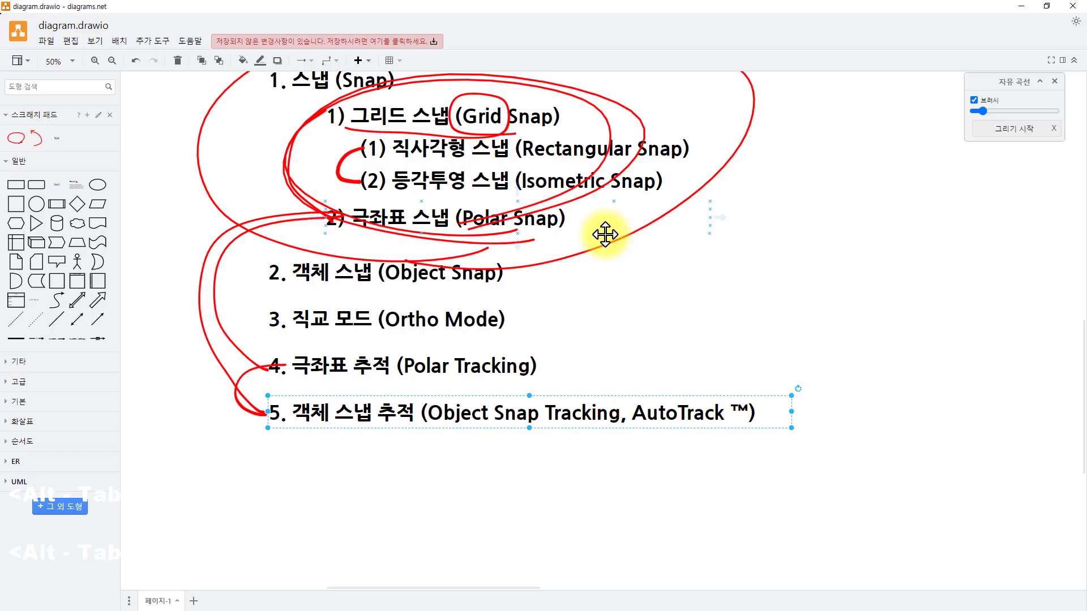
left_click(391, 447)
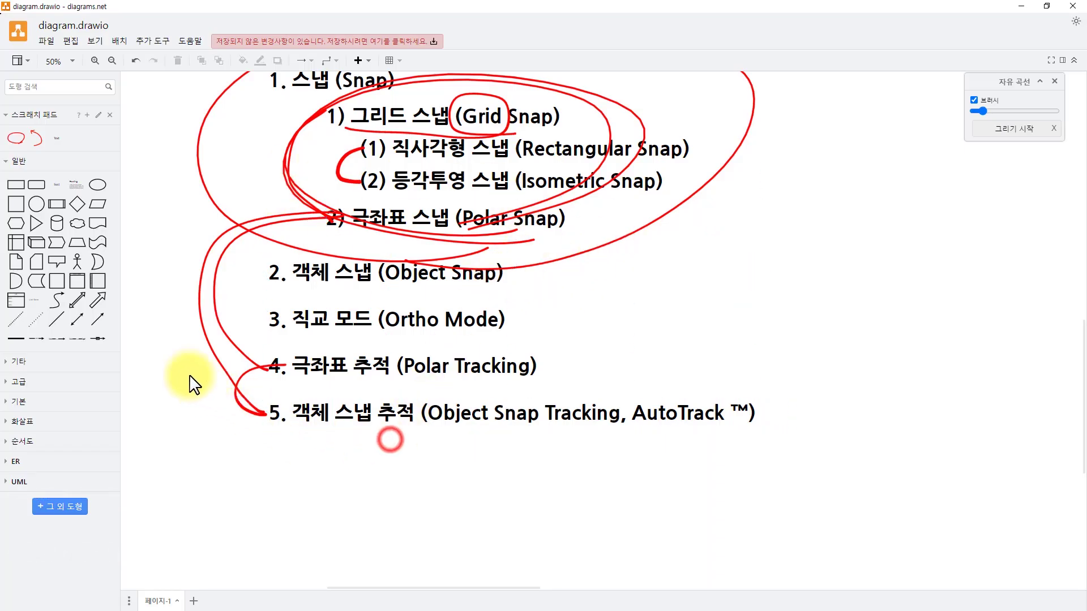
left_click_drag(199, 376, 837, 481)
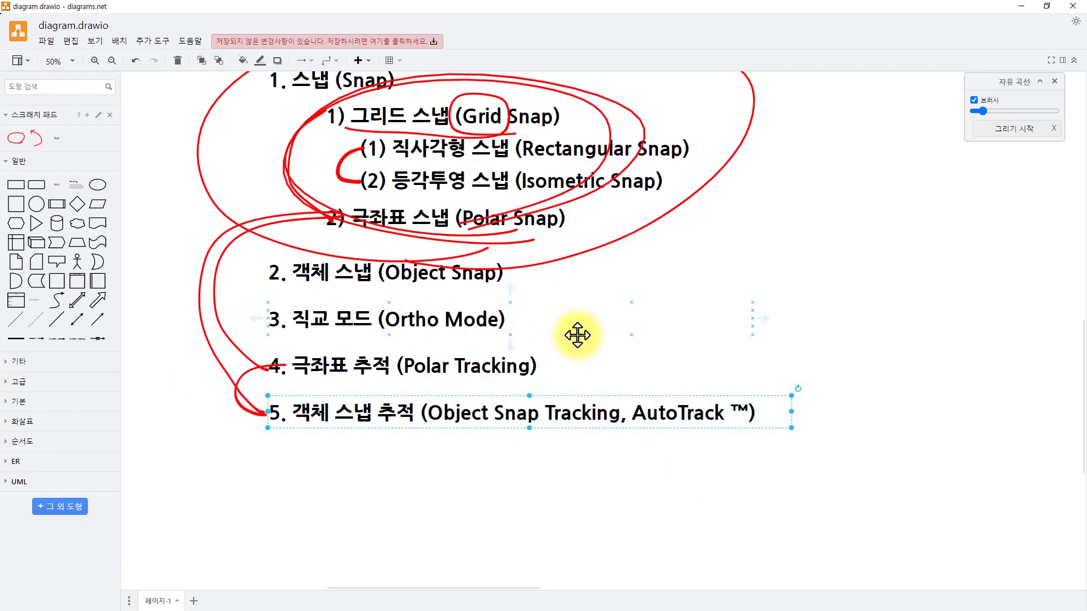
Step: Switch back to AutoCAD, highlight the oblique line by selecting it, and clear the selection
key("alt+Tab")
left_click(568, 288)
left_click(522, 261)
key("Escape")
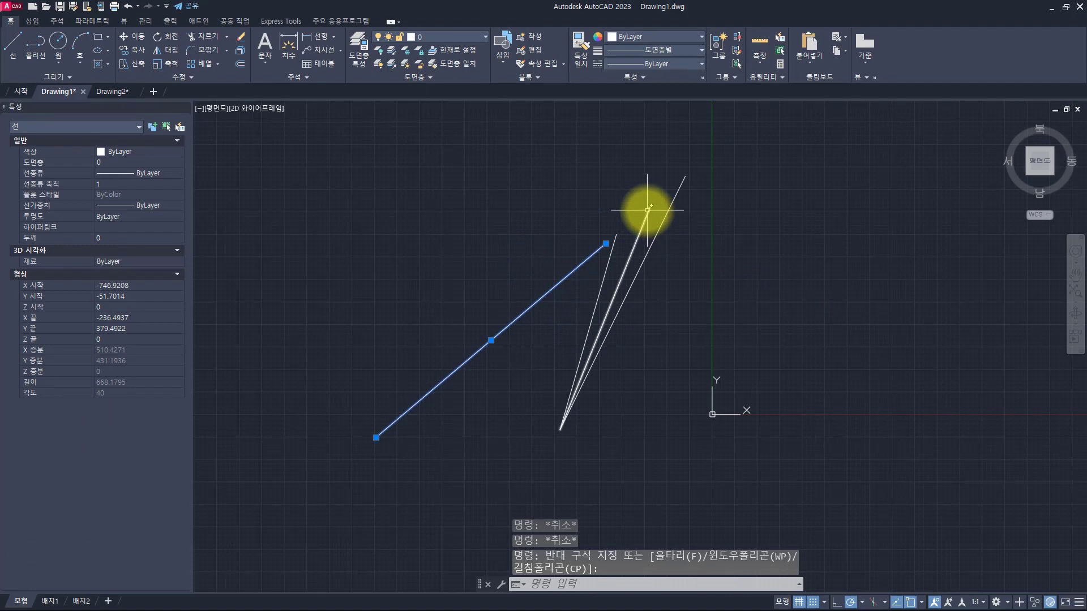
key("Escape")
key("Escape")
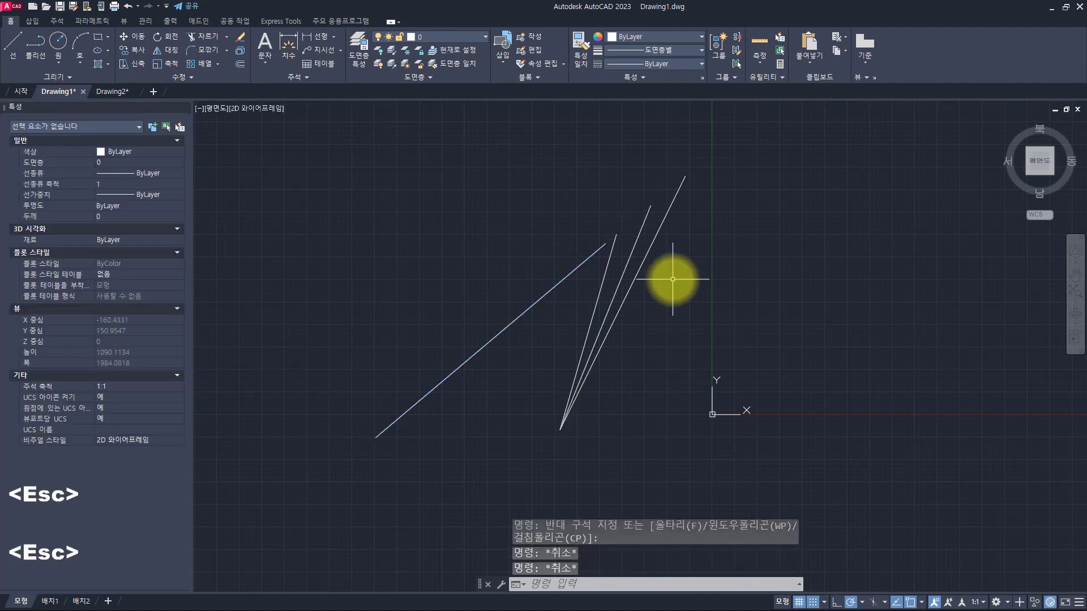
Step: Switch to diagrams.net and examine the annotated Draft Settings outline of snap commands, down to the Polar Snap entry with POLARDIST
key("alt+Tab")
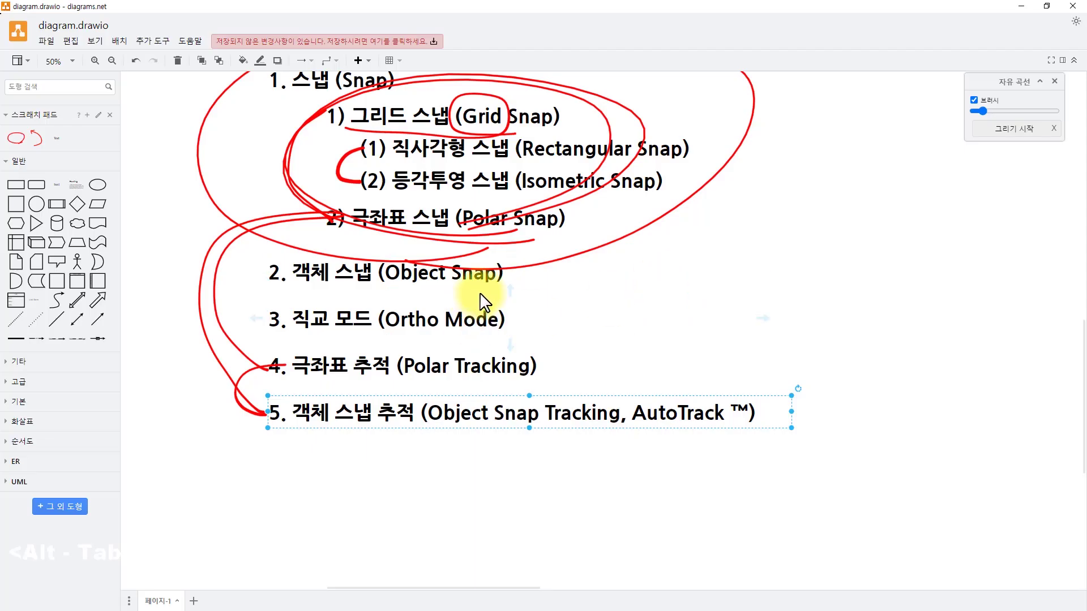
scroll(581, 252, "down", 4, "ctrl")
middle_click_drag(832, 237, 396, 303)
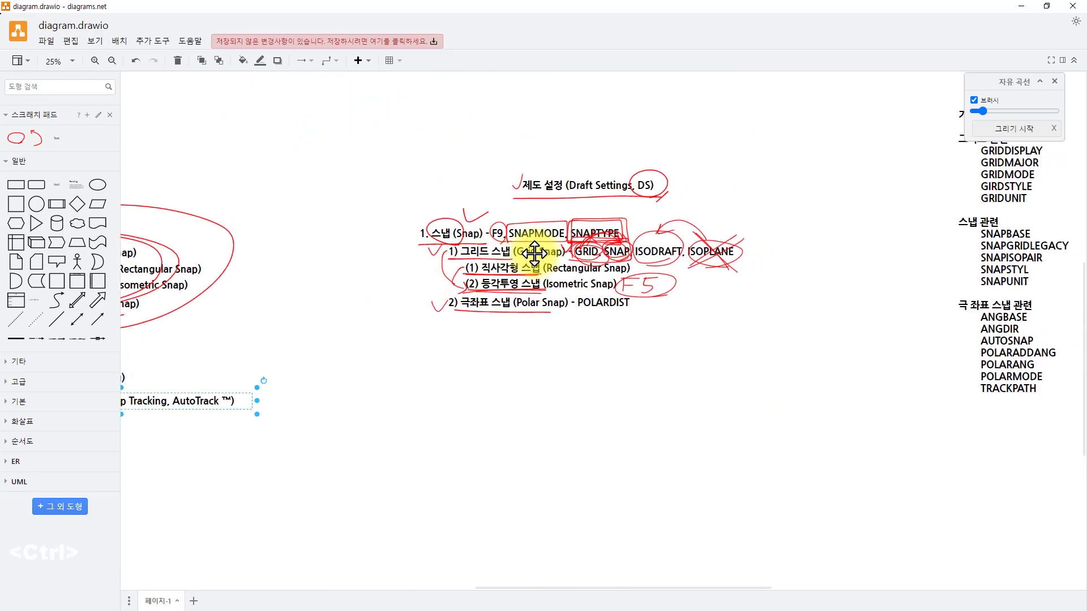
scroll(544, 235, "up", 5, "ctrl")
scroll(562, 245, "down", 1, "ctrl")
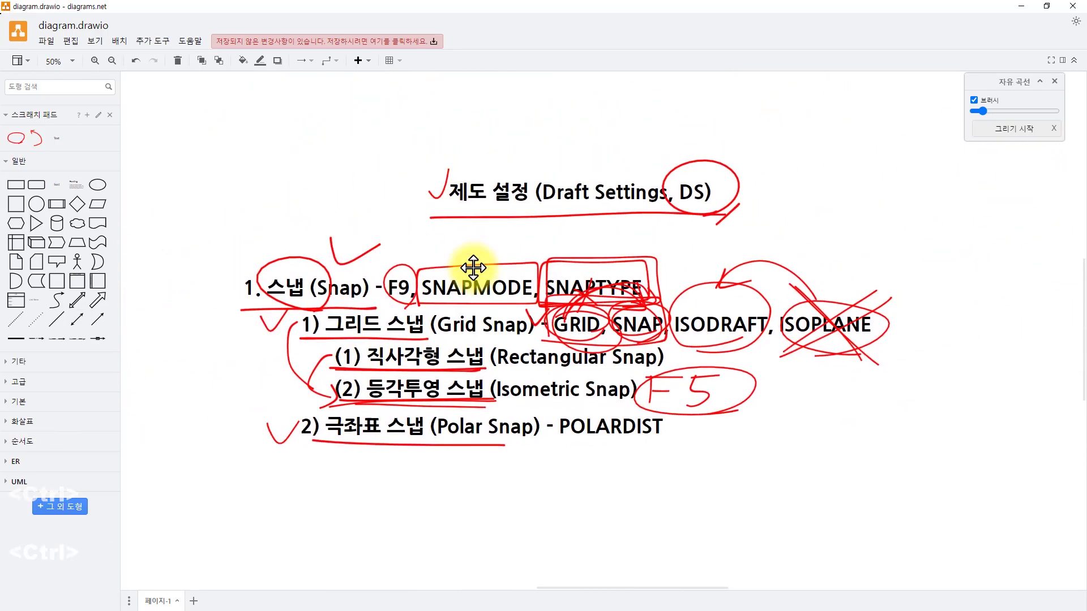
left_click(446, 433)
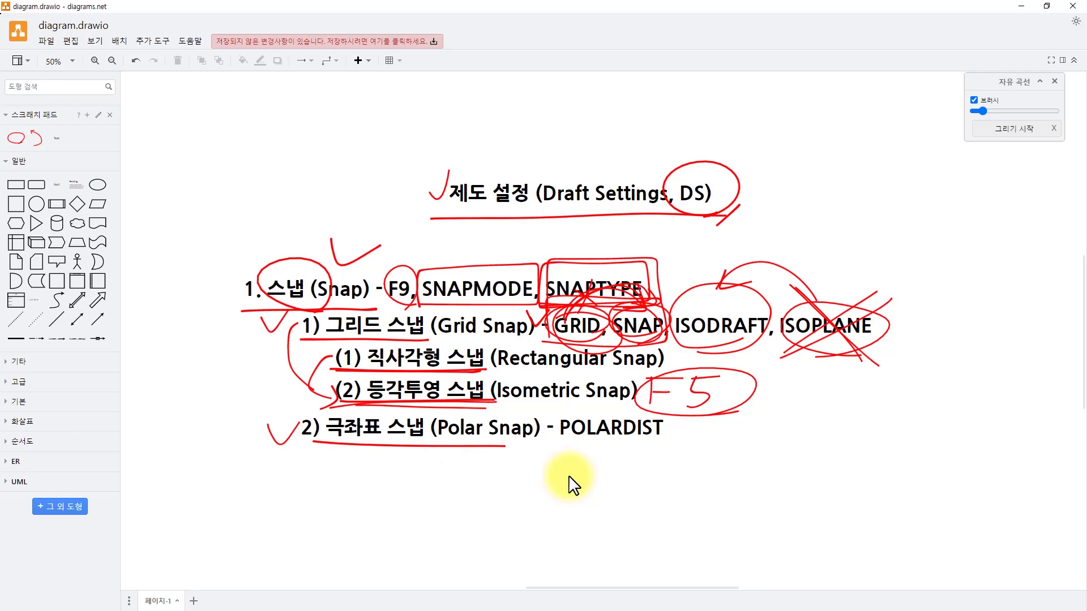
Step: Examine the list of grid, snap and polar snap system variables beside the Draft Settings outline
scroll(530, 326, "down", 1, "ctrl")
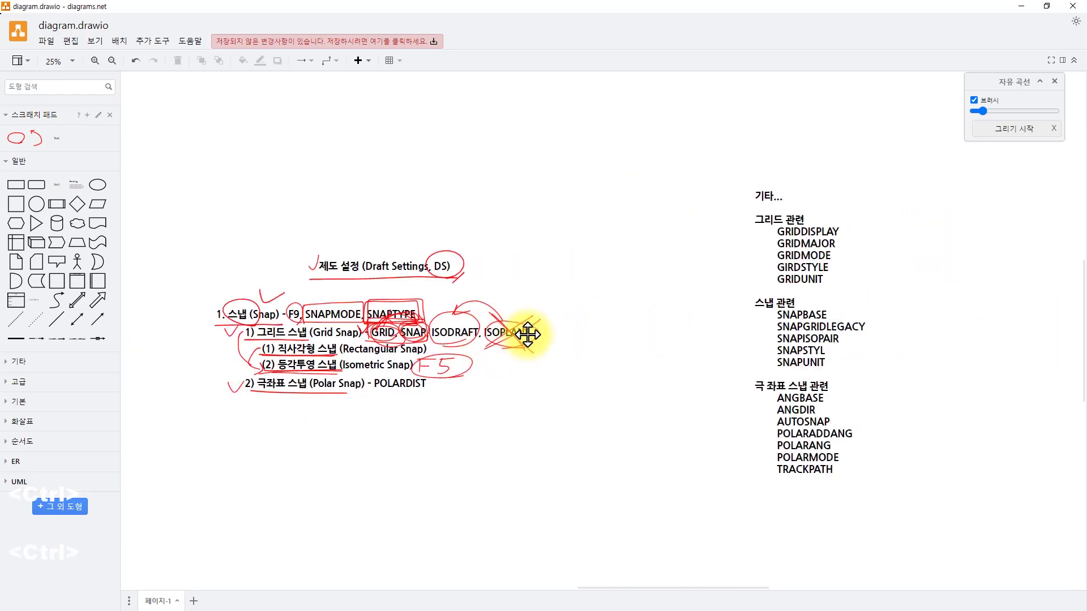
key("Escape")
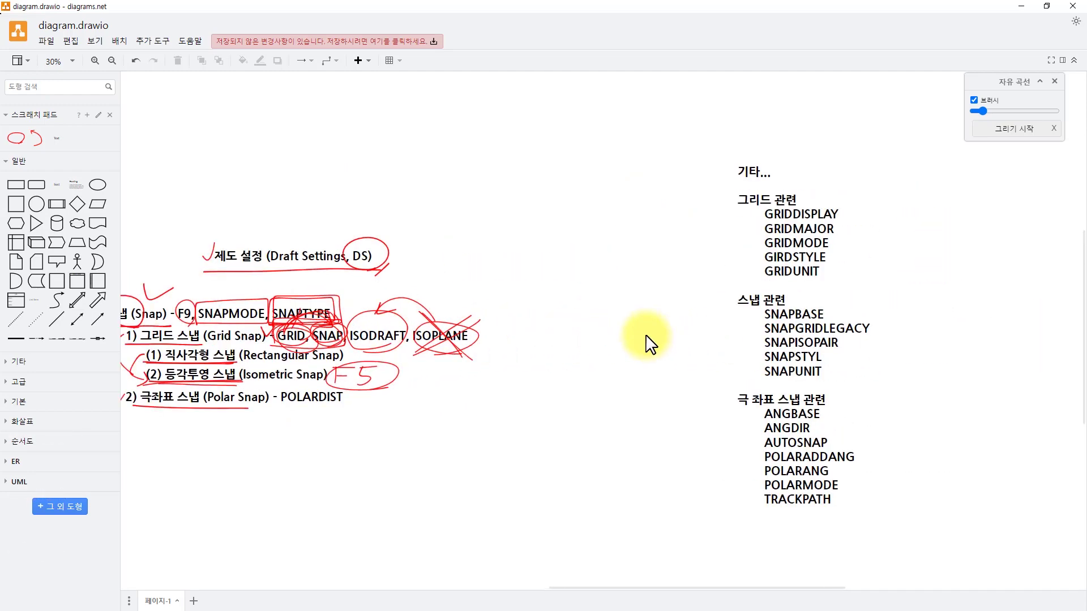
scroll(612, 339, "up", 2, "ctrl")
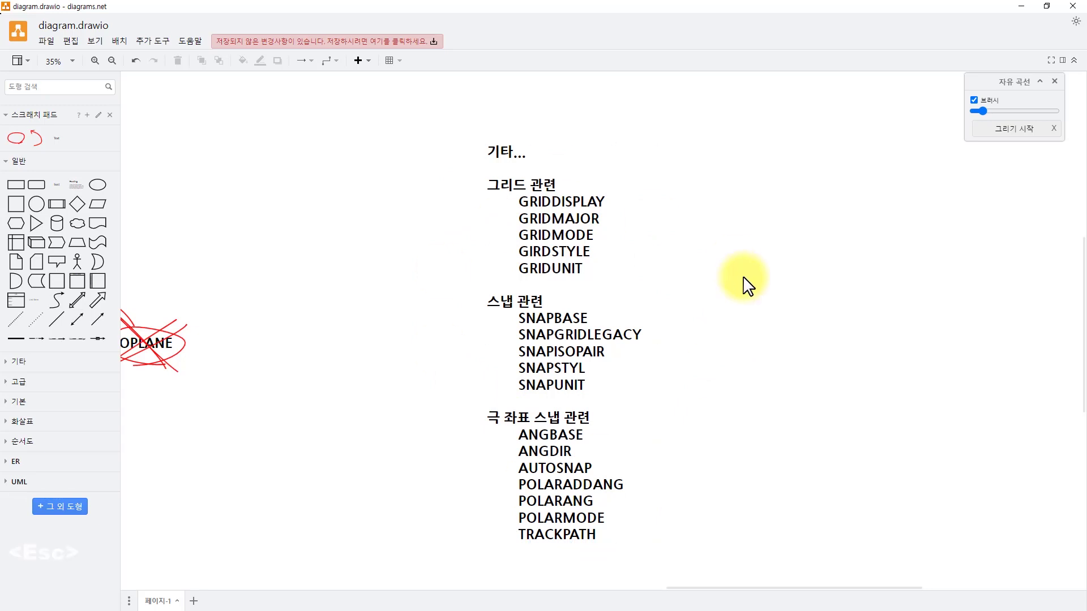
key("Escape")
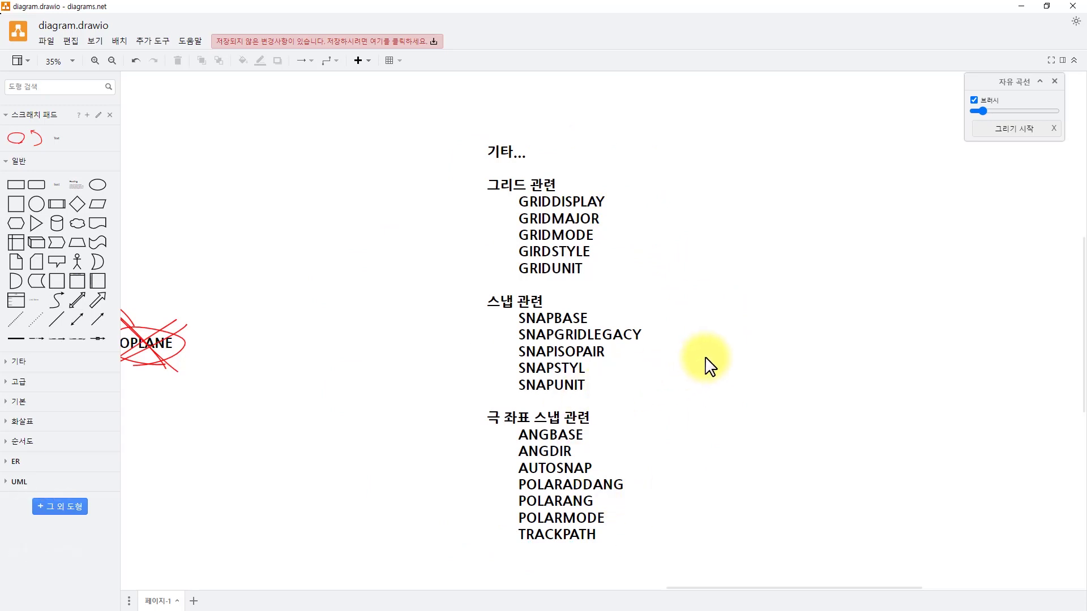
key("Escape")
left_click(628, 316)
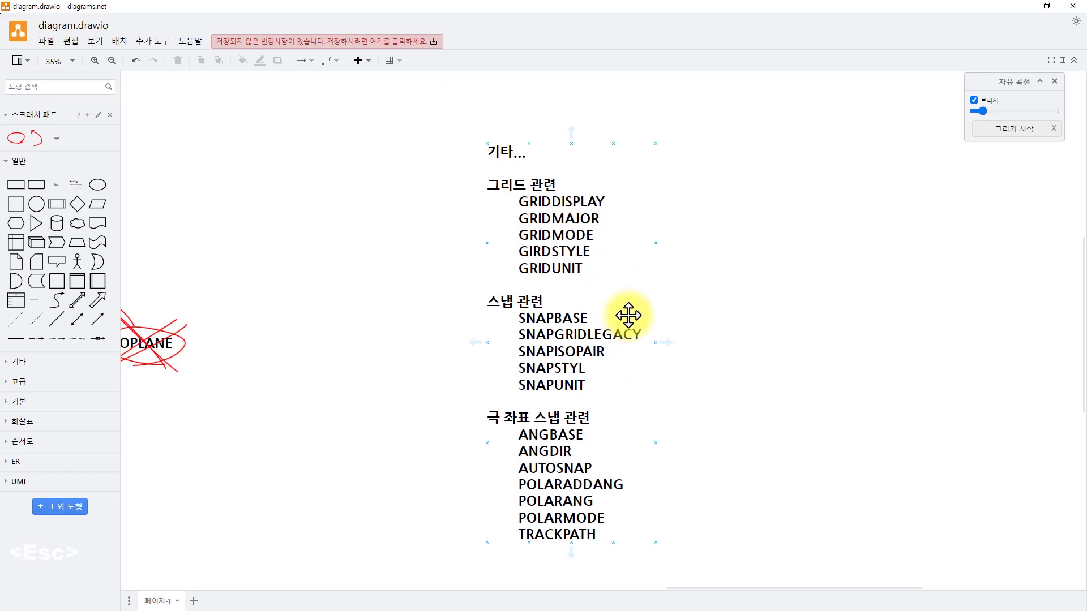
left_click(697, 350)
key("Escape")
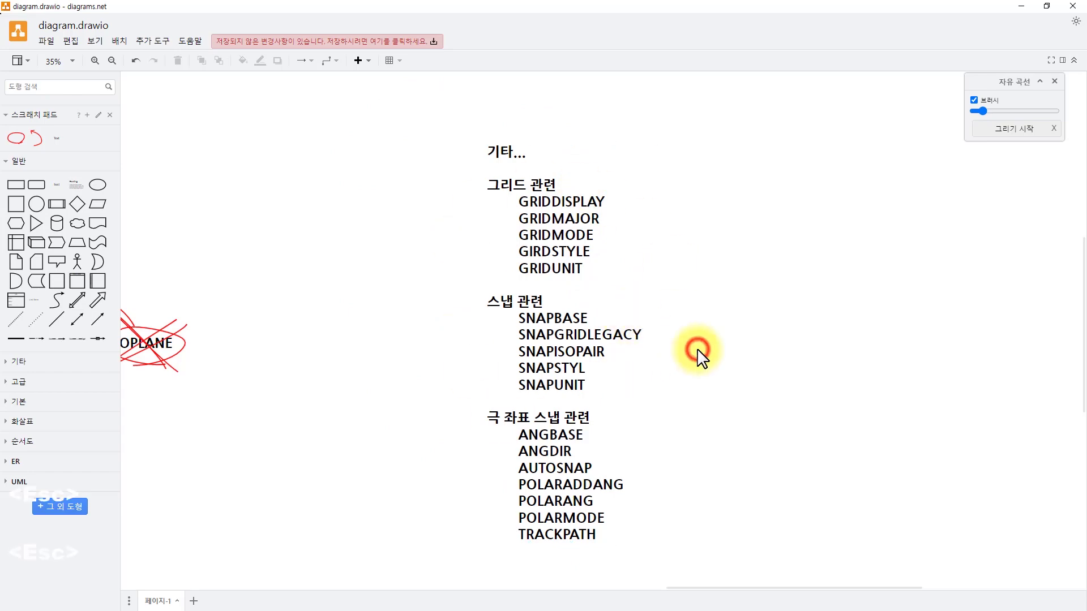
scroll(711, 335, "down", 4, "ctrl")
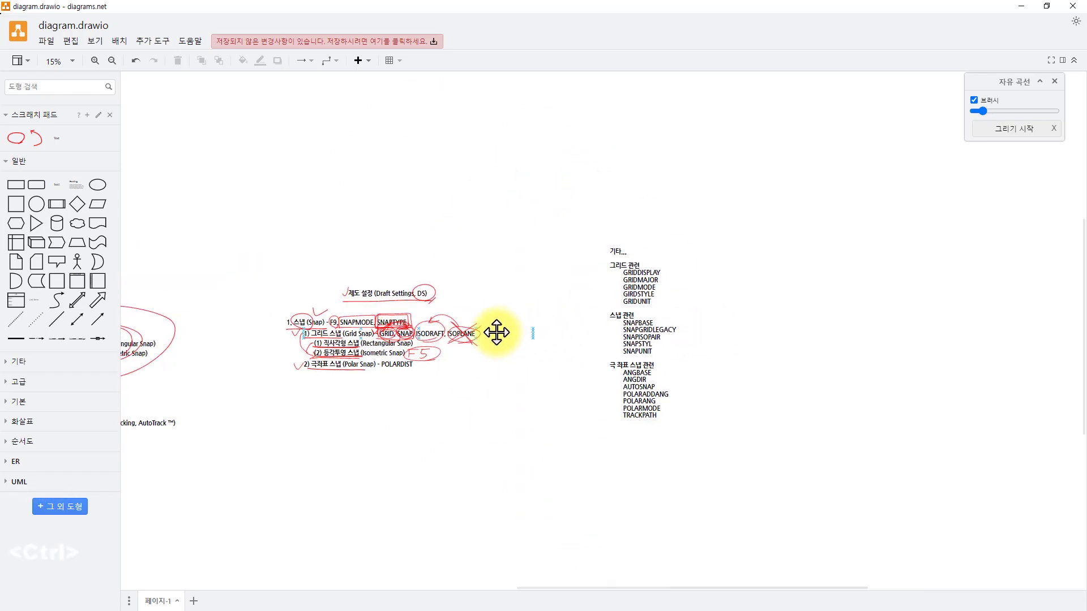
scroll(497, 333, "up", 4, "ctrl")
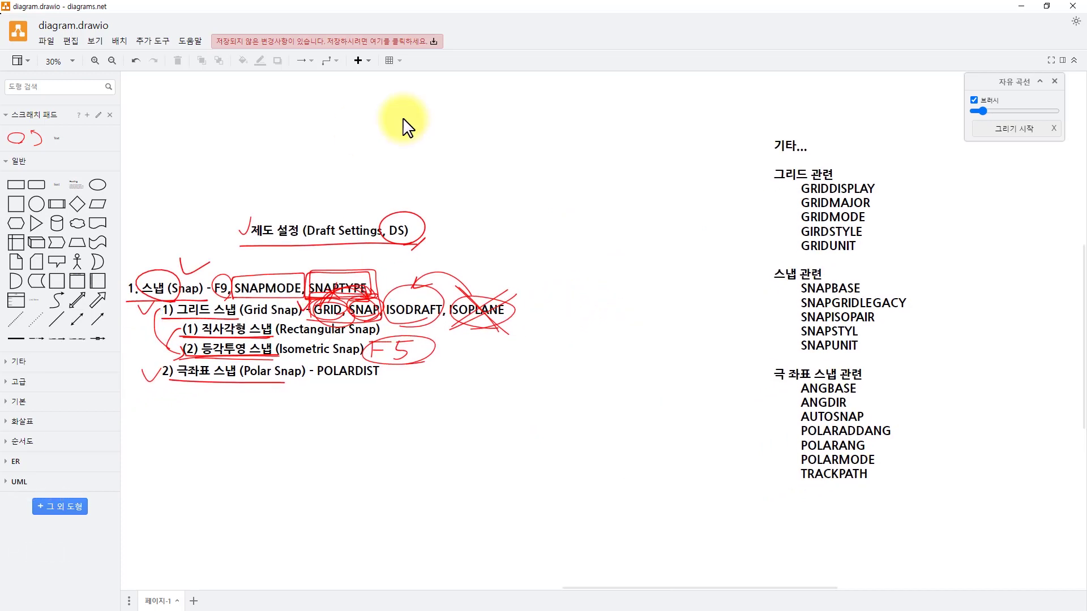